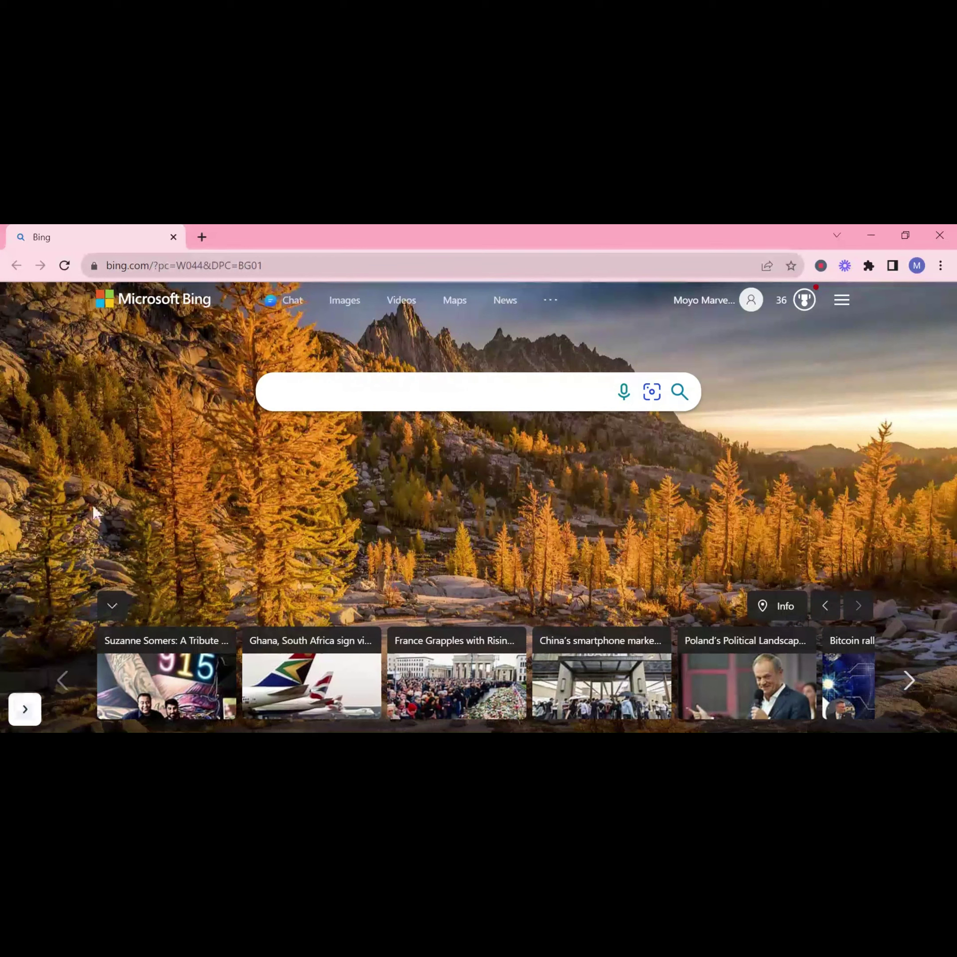
- Search Google for 'pixlr' and open the 'Pixlr: Free Online Photo Editor' result
key(ctrl+l)
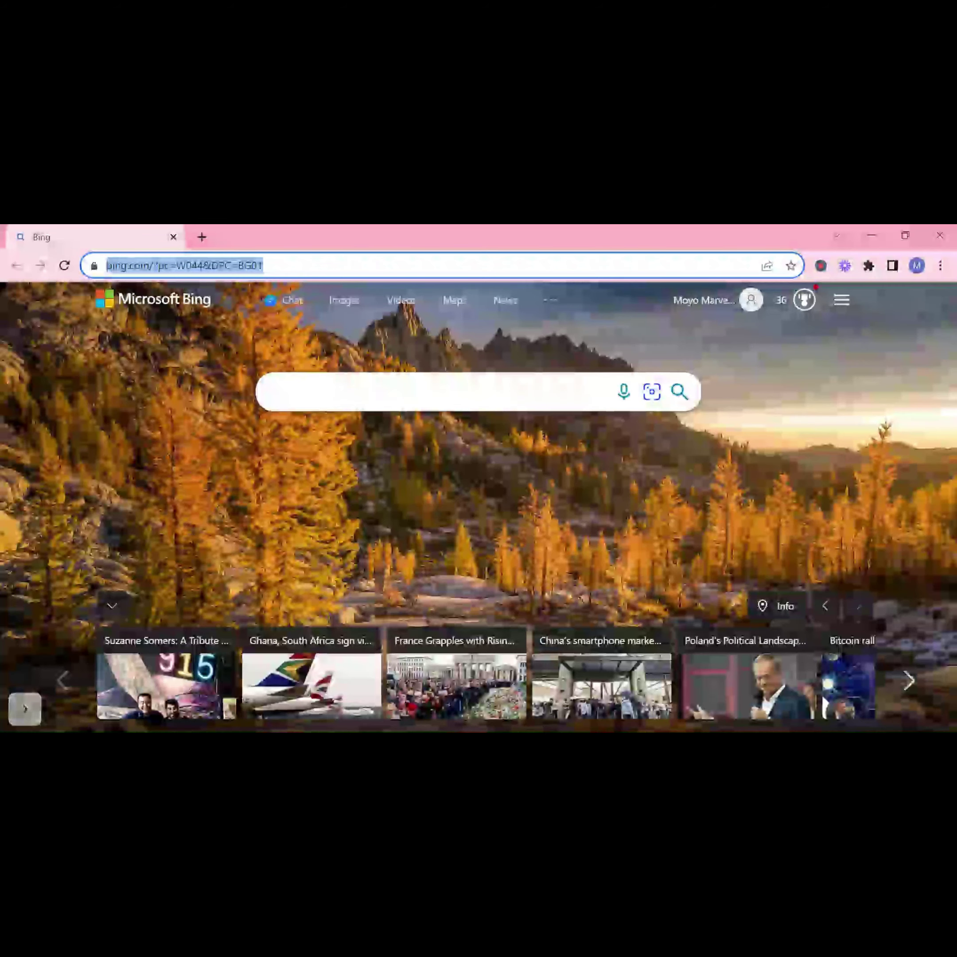
text(pi)
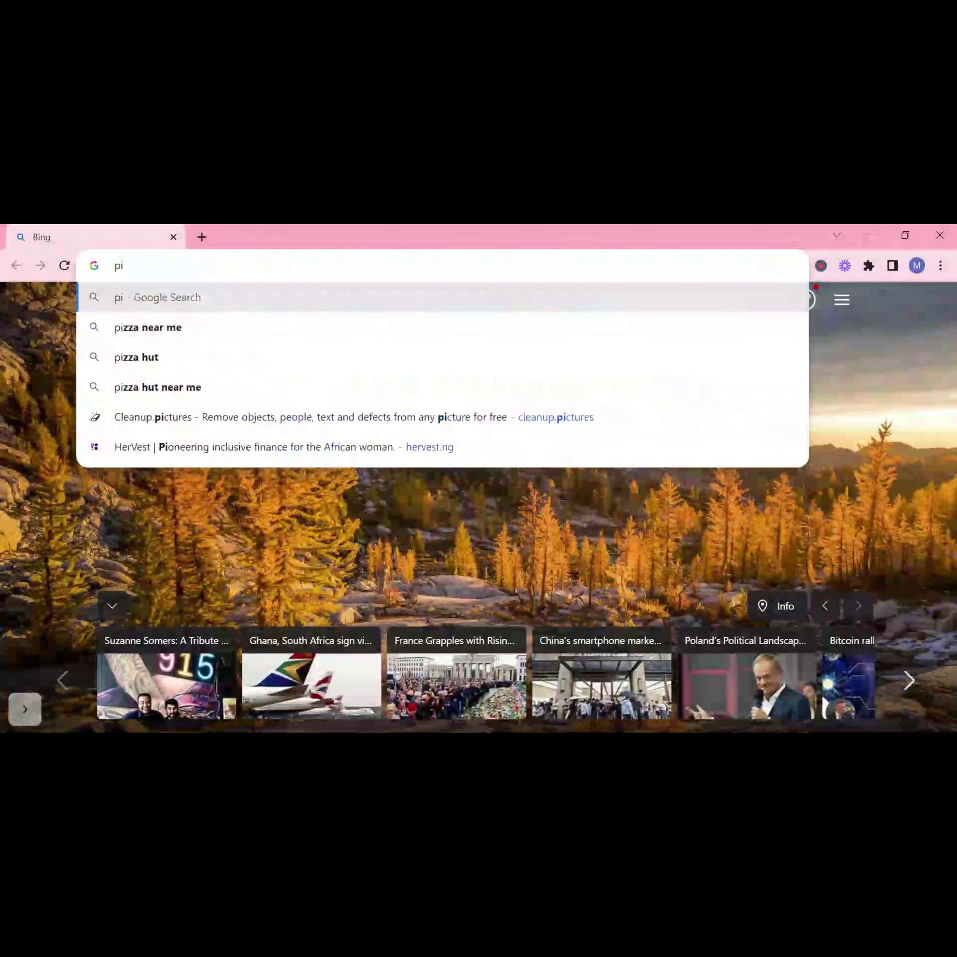
text(xlr)
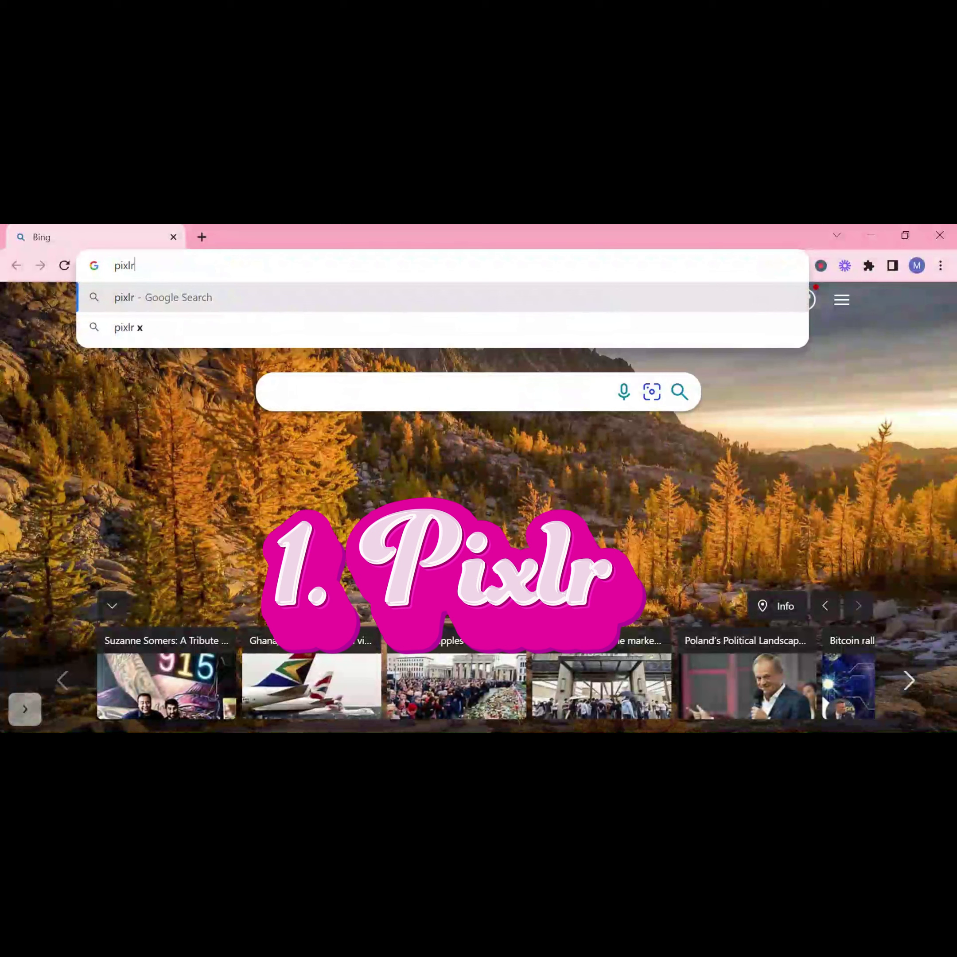
key(Return)
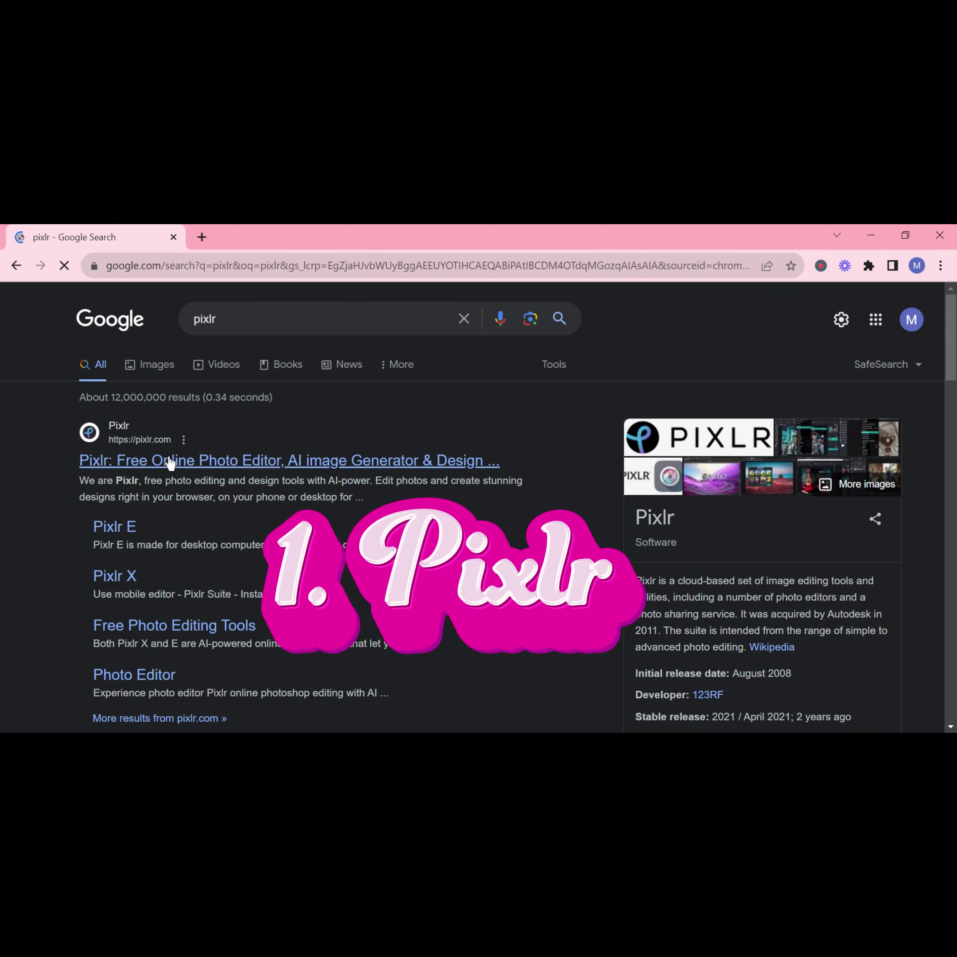
click(170, 461)
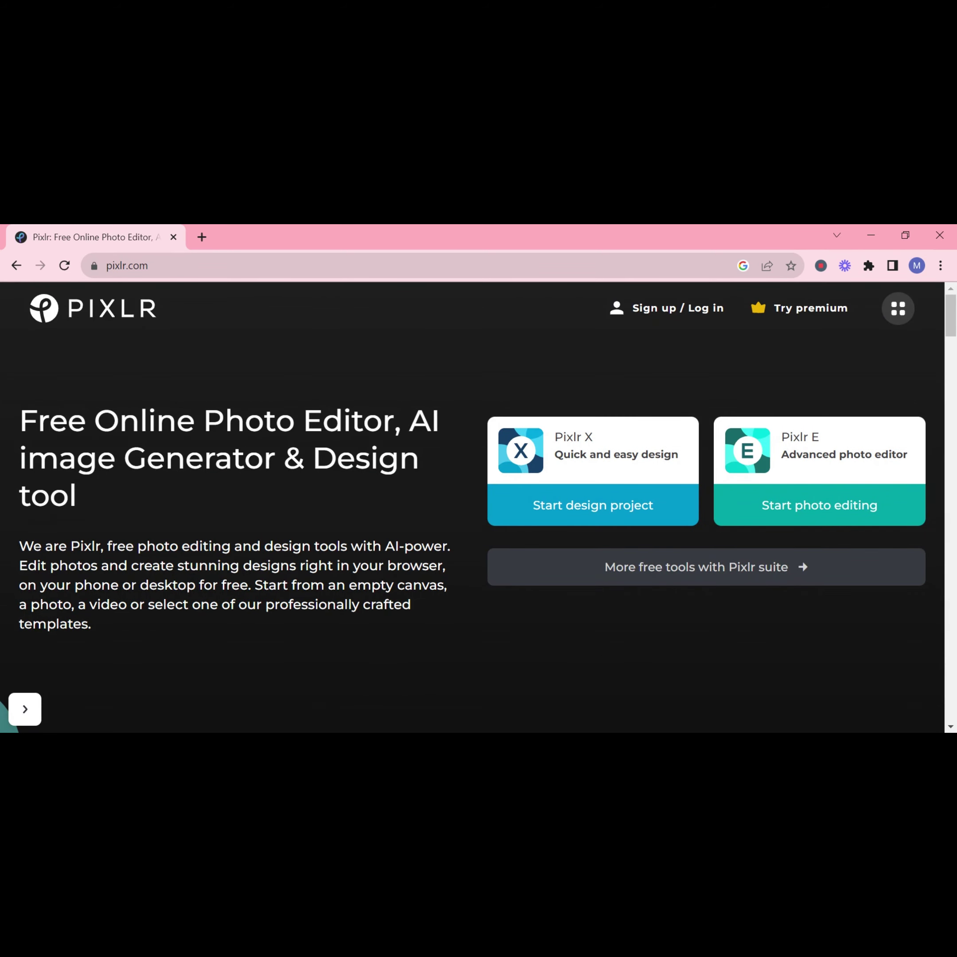
scroll(167, 541, down, 1)
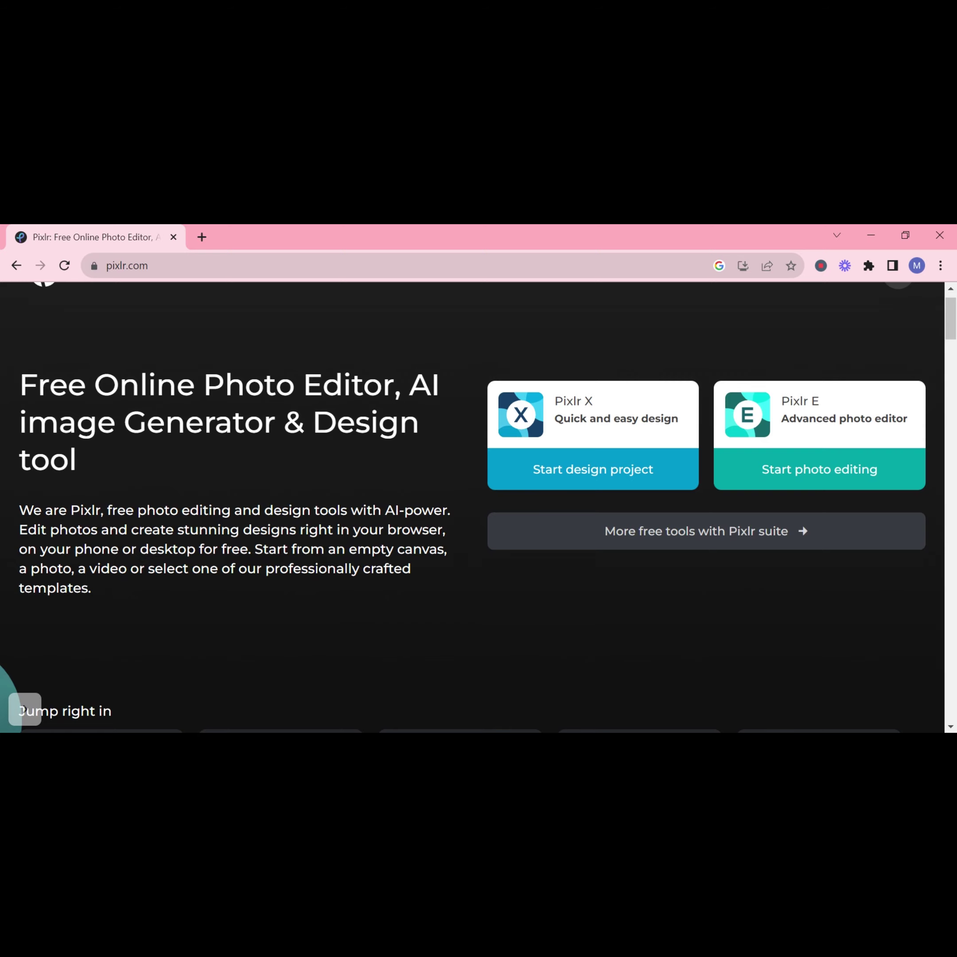
scroll(408, 598, down, 5)
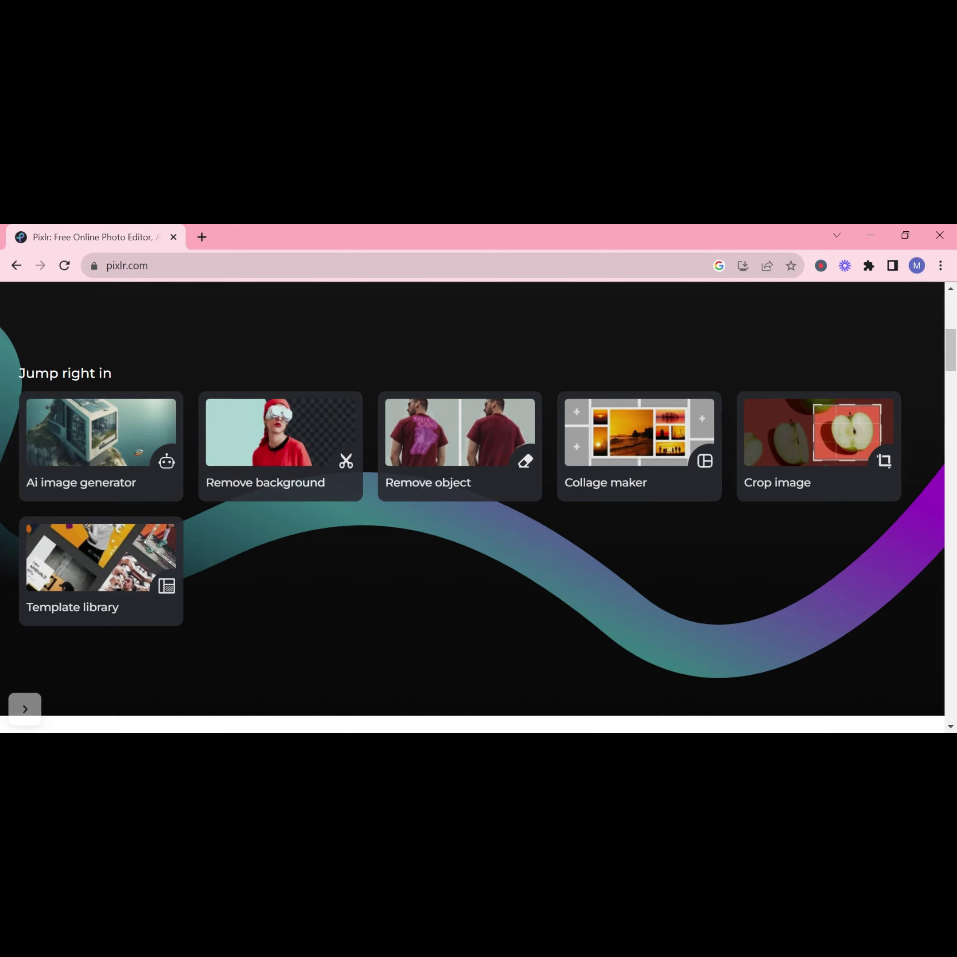
scroll(472, 507, up, 8)
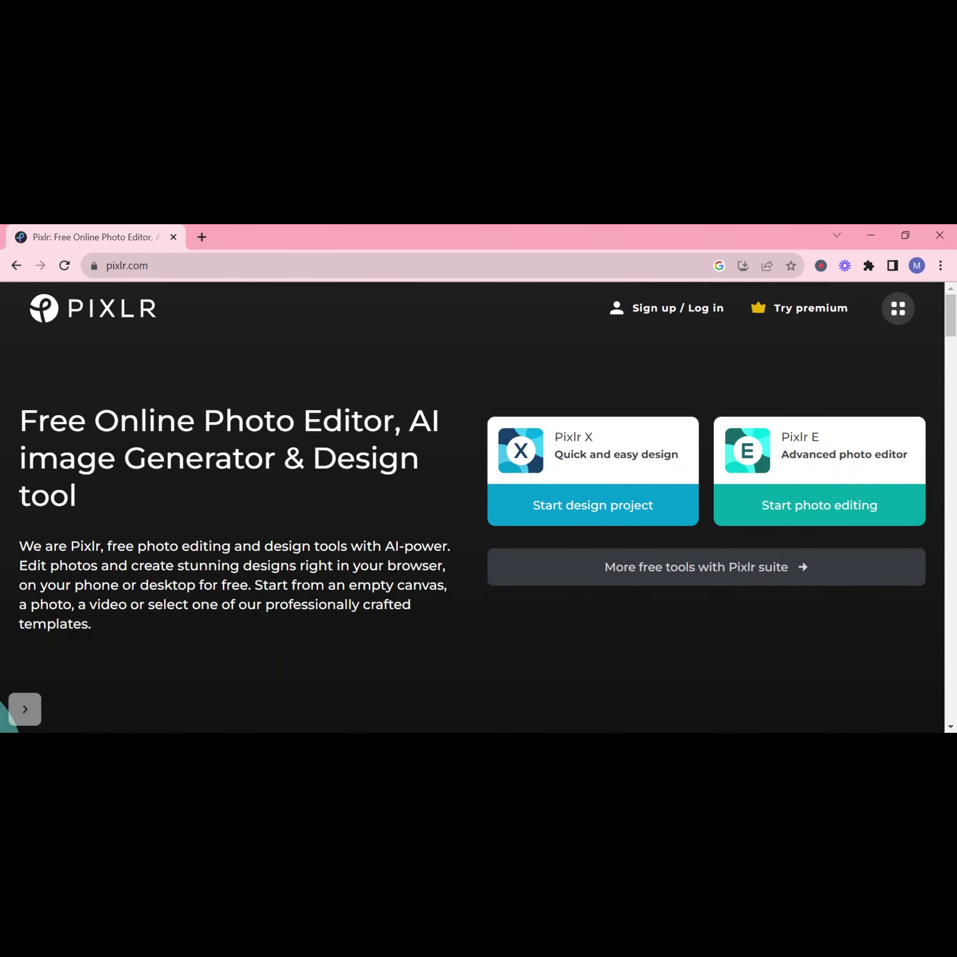
- Log in to Pixlr with the Google account using Continue with Google
click(687, 310)
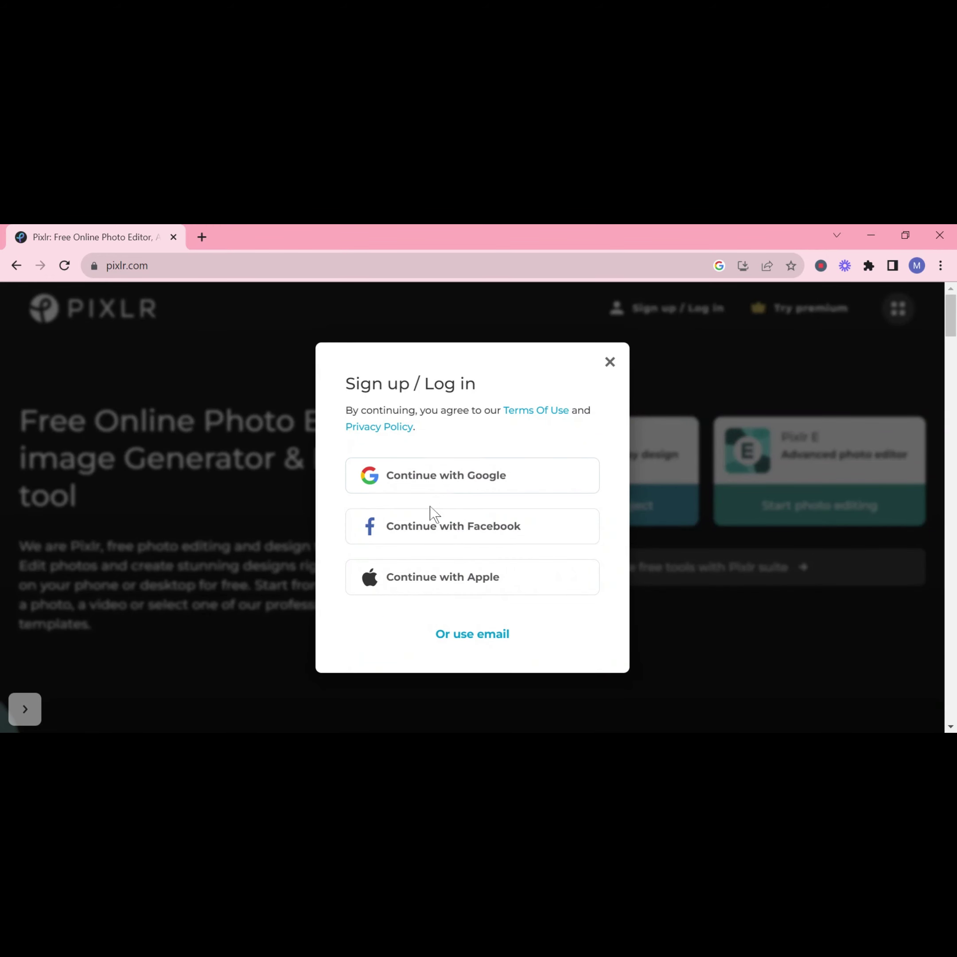
click(462, 484)
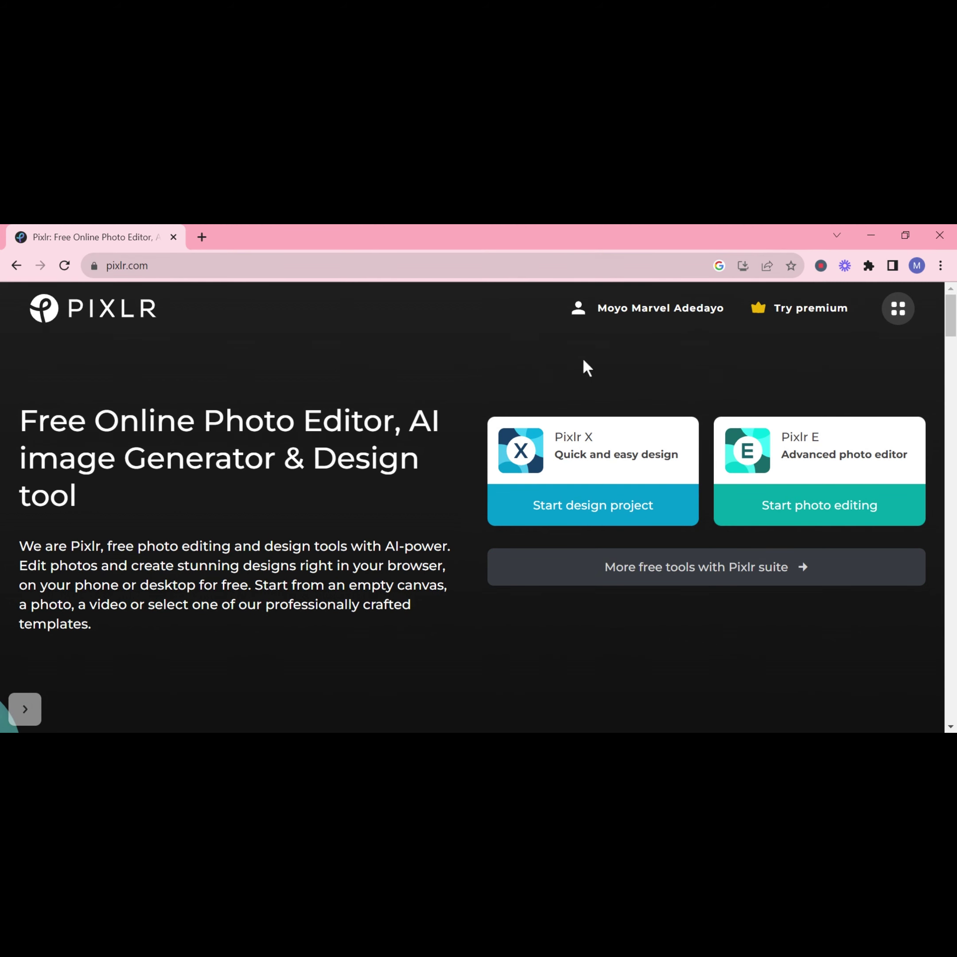
scroll(301, 631, down, 5)
scroll(302, 632, up, 5)
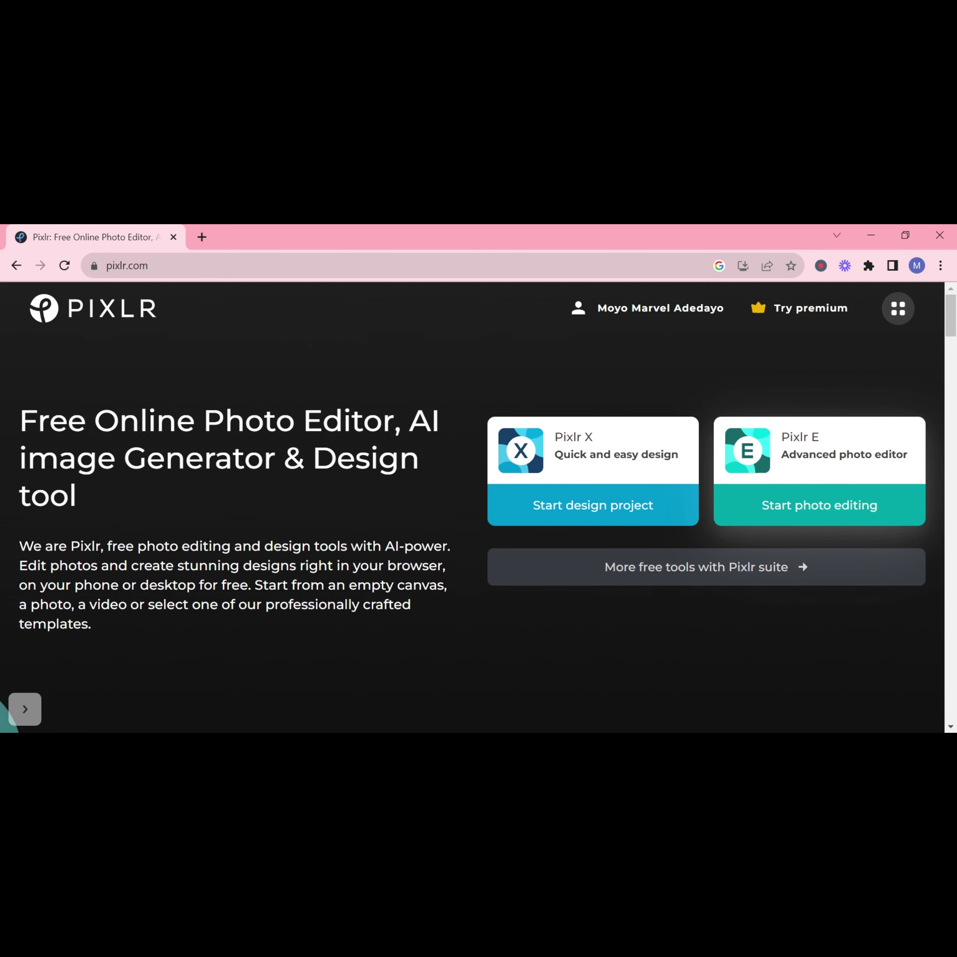
- Launch Pixlr X, start a new design and dismiss the What's new popup
click(569, 479)
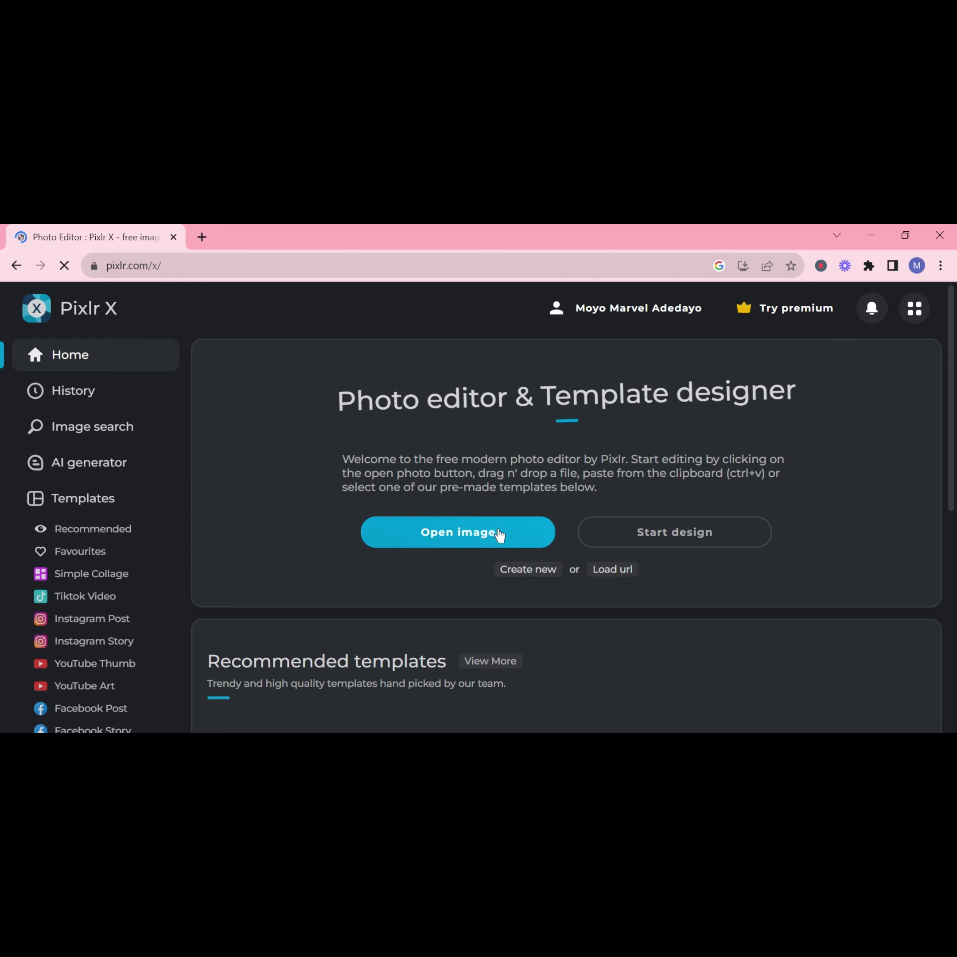
click(700, 535)
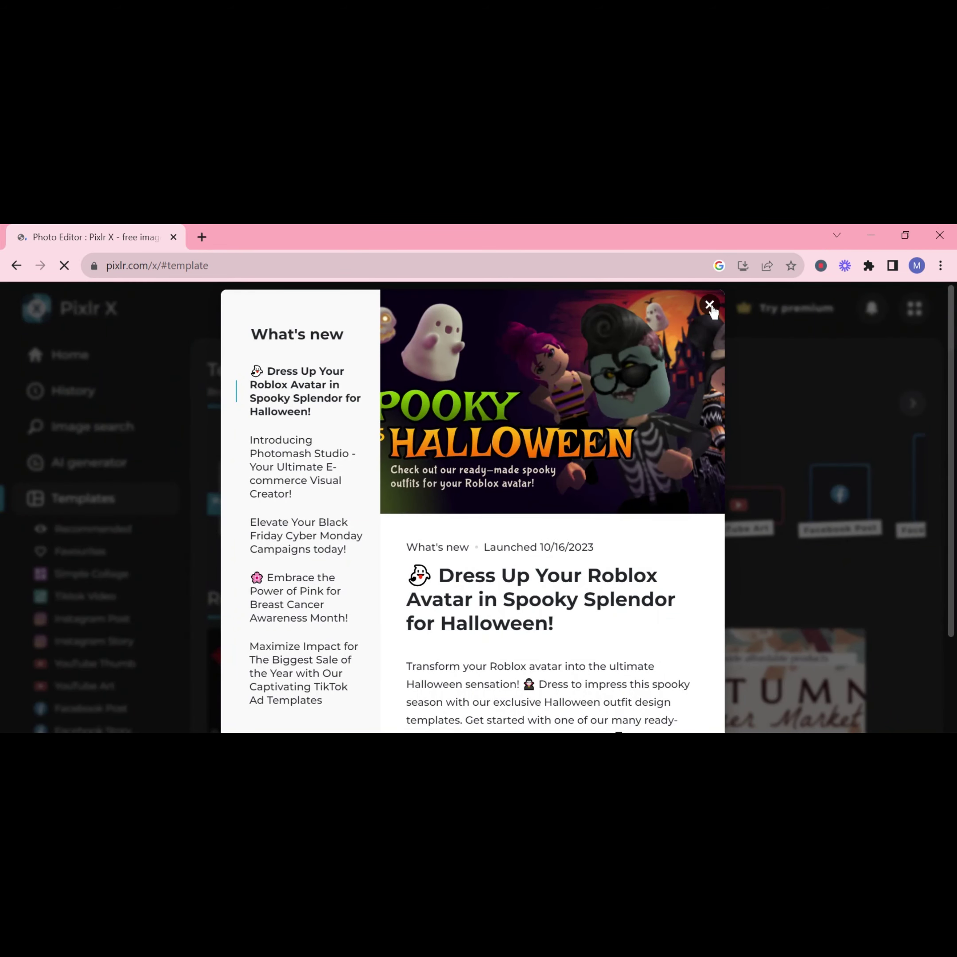
click(709, 305)
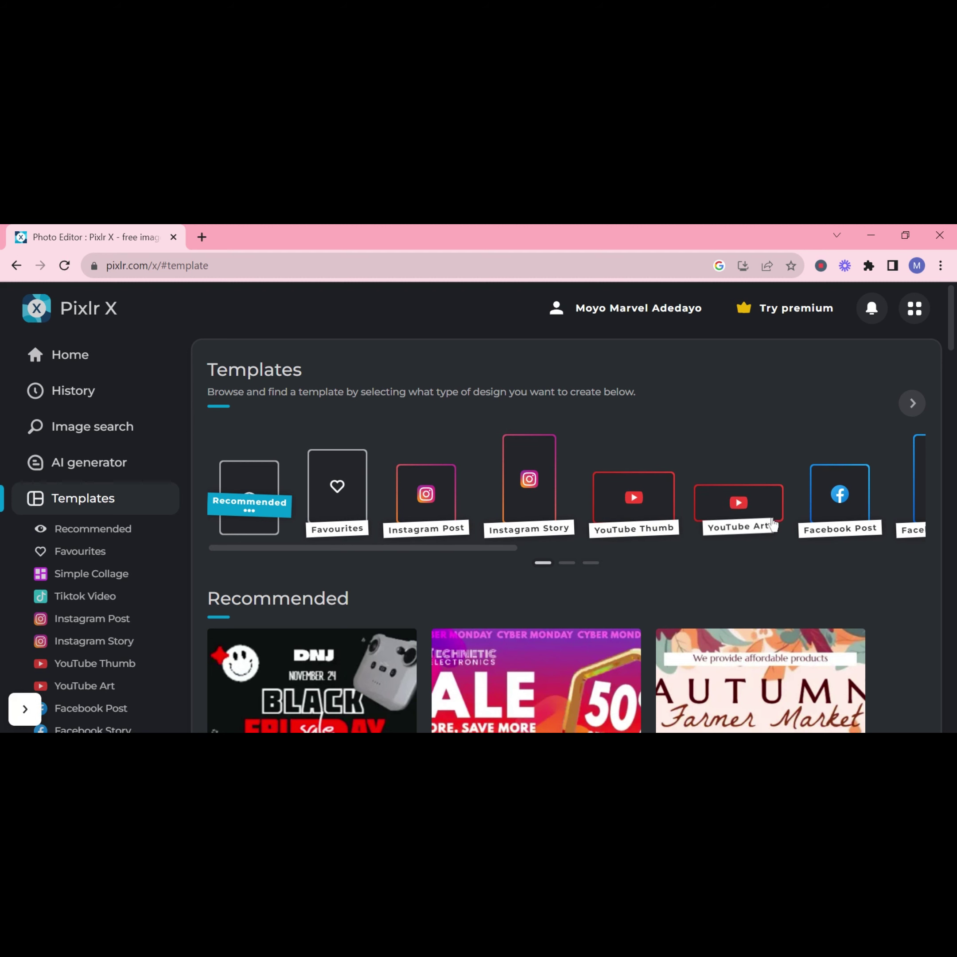
- Browse the template carousel and scroll through the template grid
scroll(774, 524, right, 5)
scroll(804, 524, right, 5)
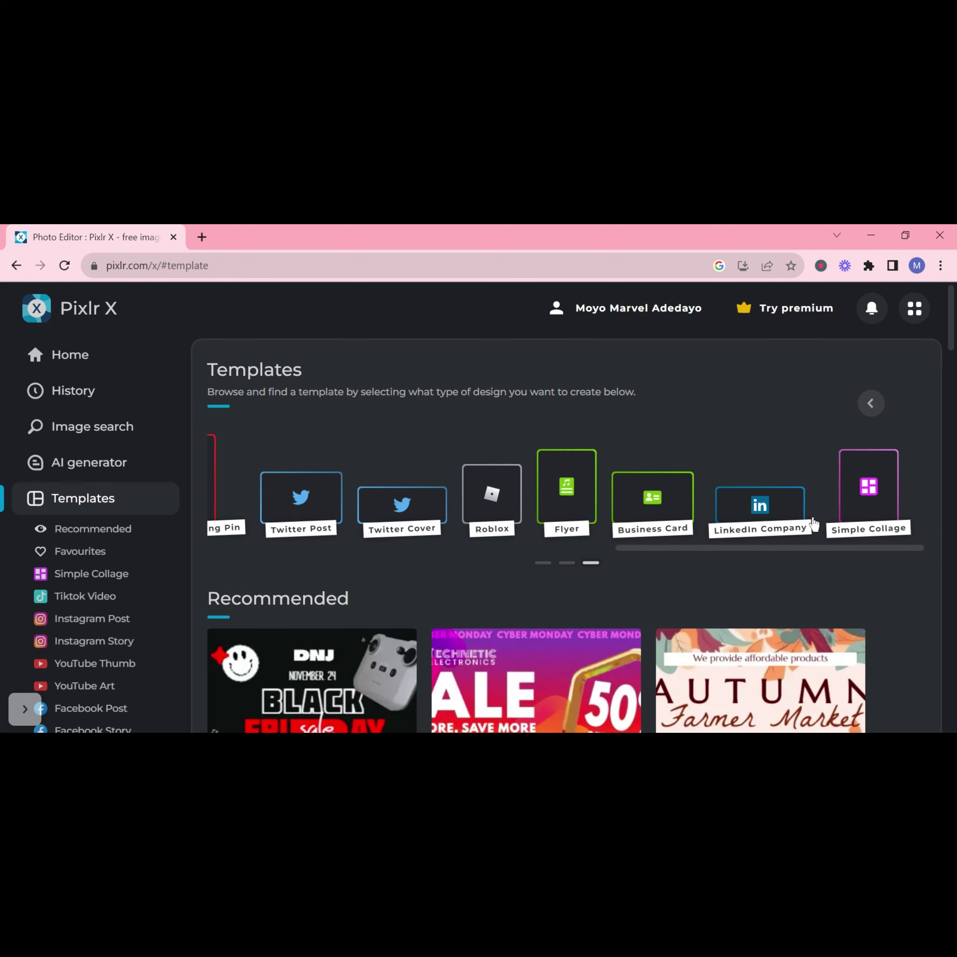
scroll(603, 518, left, 5)
scroll(537, 511, right, 5)
scroll(320, 506, left, 10)
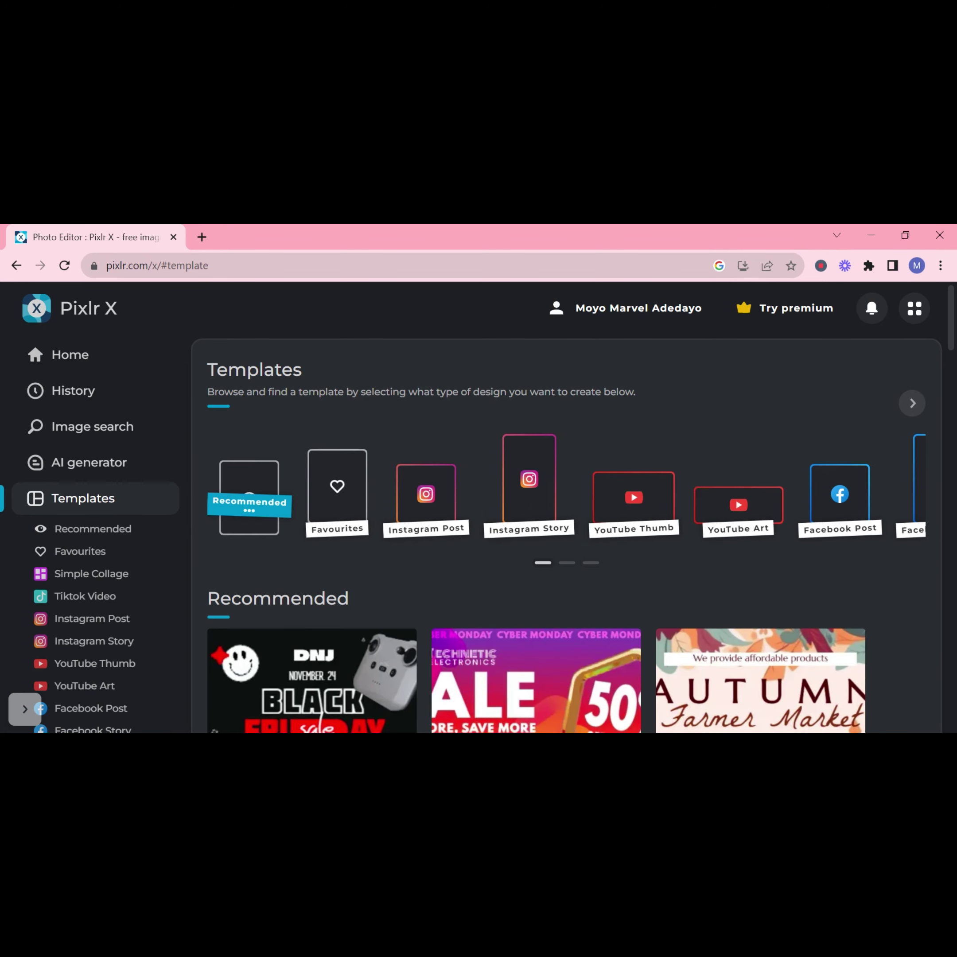
scroll(262, 613, down, 7)
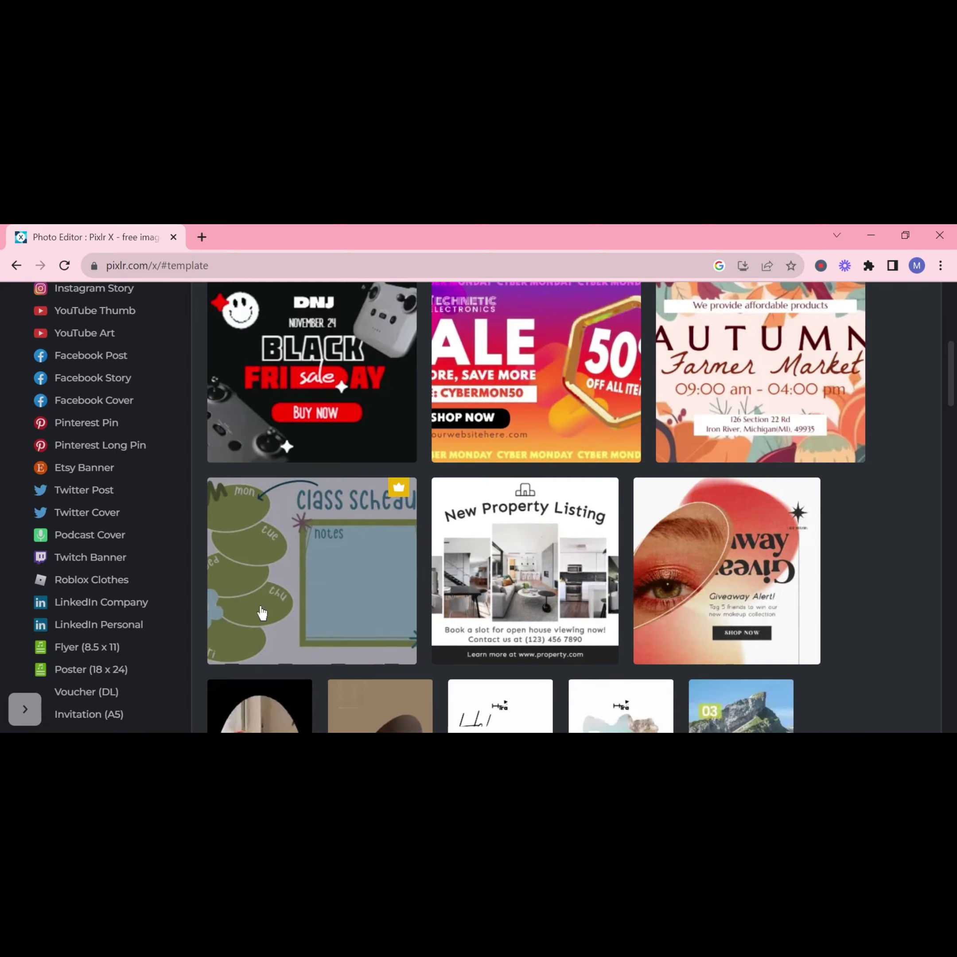
scroll(261, 612, down, 4)
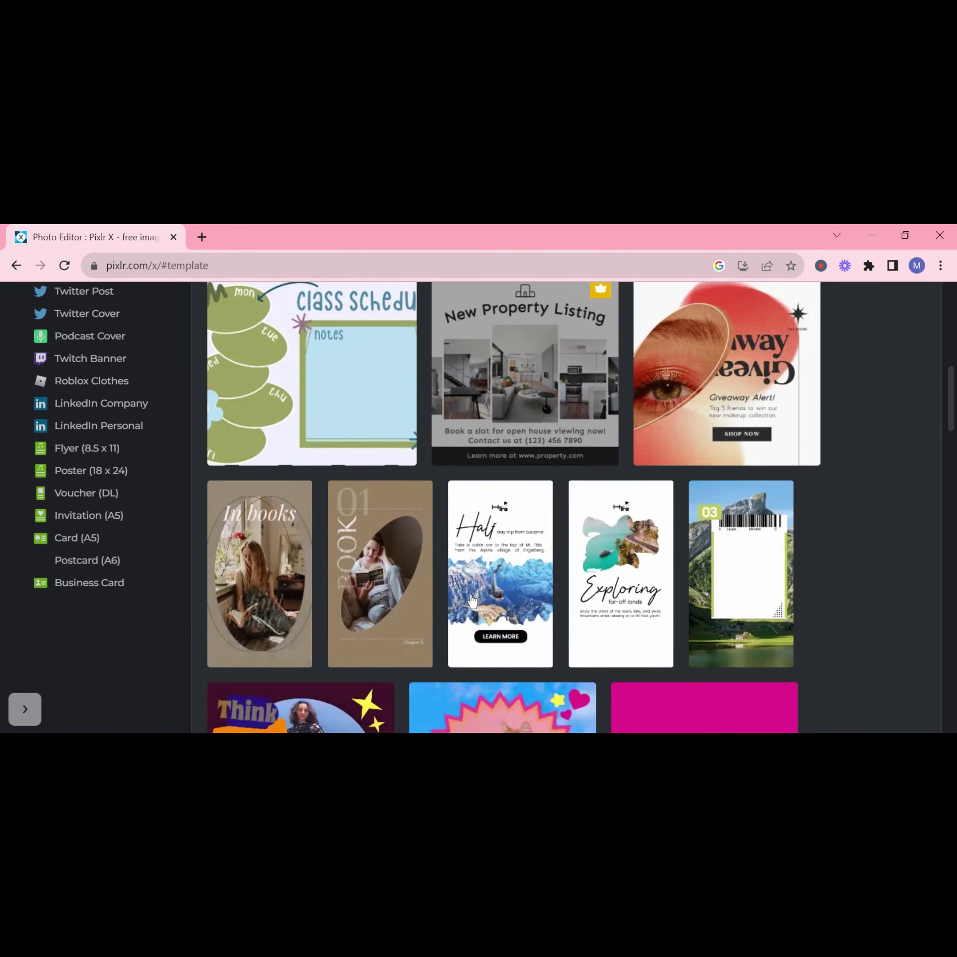
scroll(471, 599, down, 5)
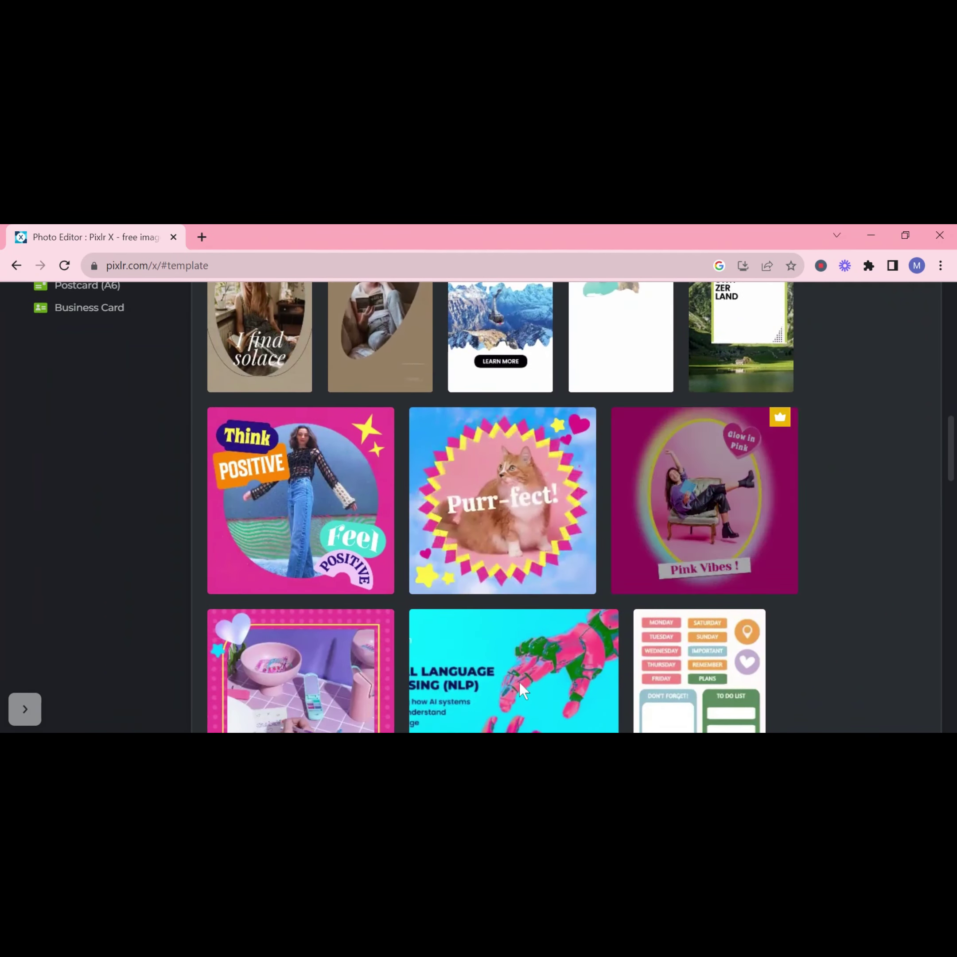
scroll(326, 685, down, 6)
scroll(327, 686, up, 10)
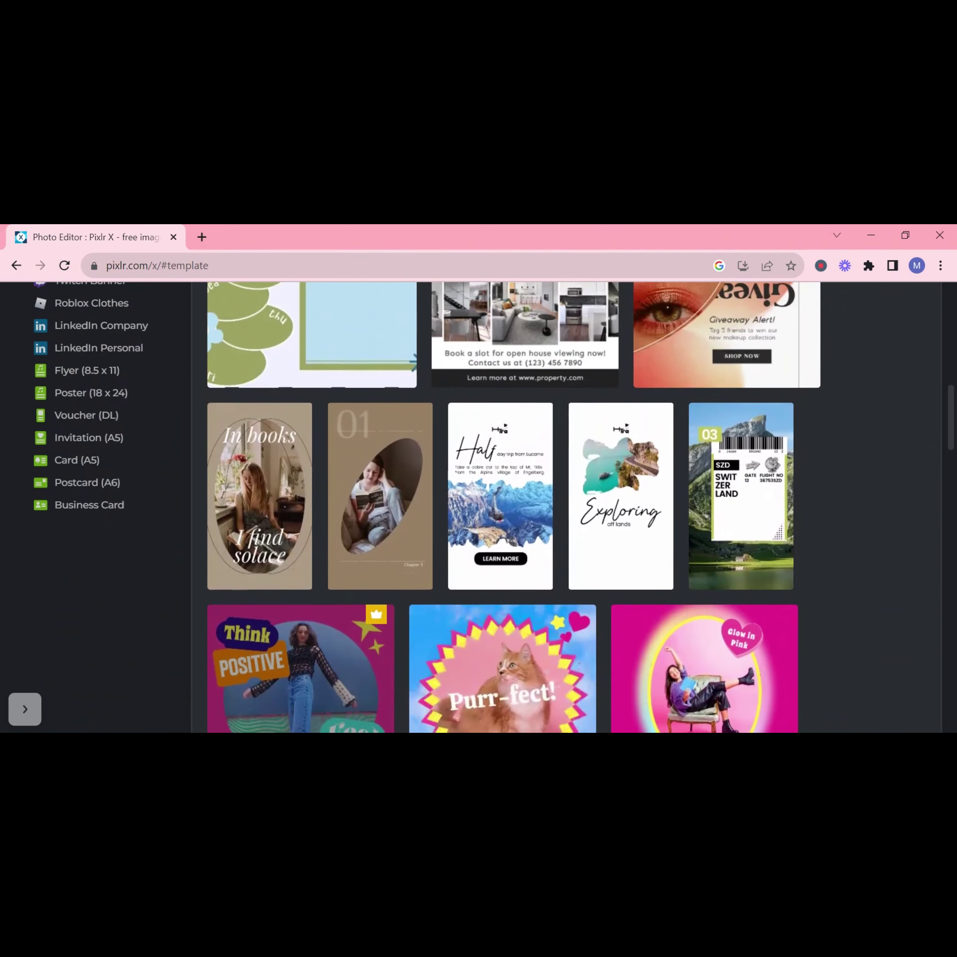
- Preview the Book lover story template, then load it with Use this template
click(380, 495)
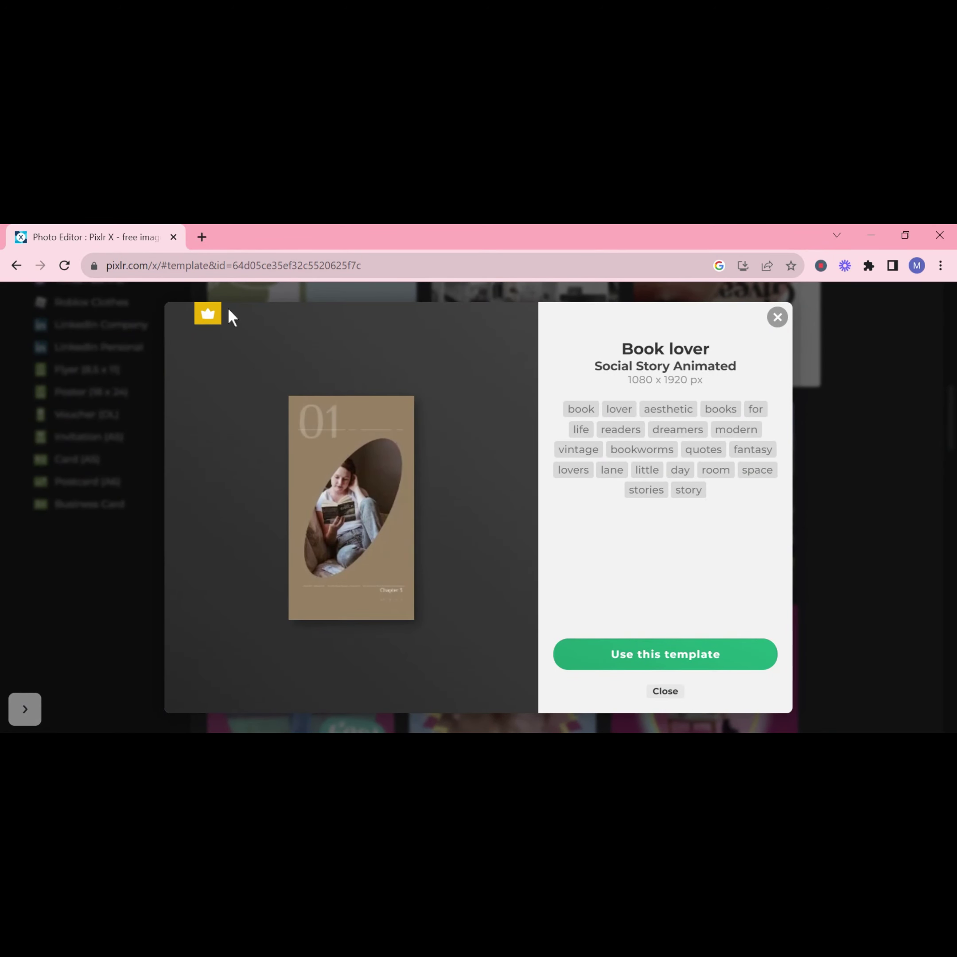
click(777, 317)
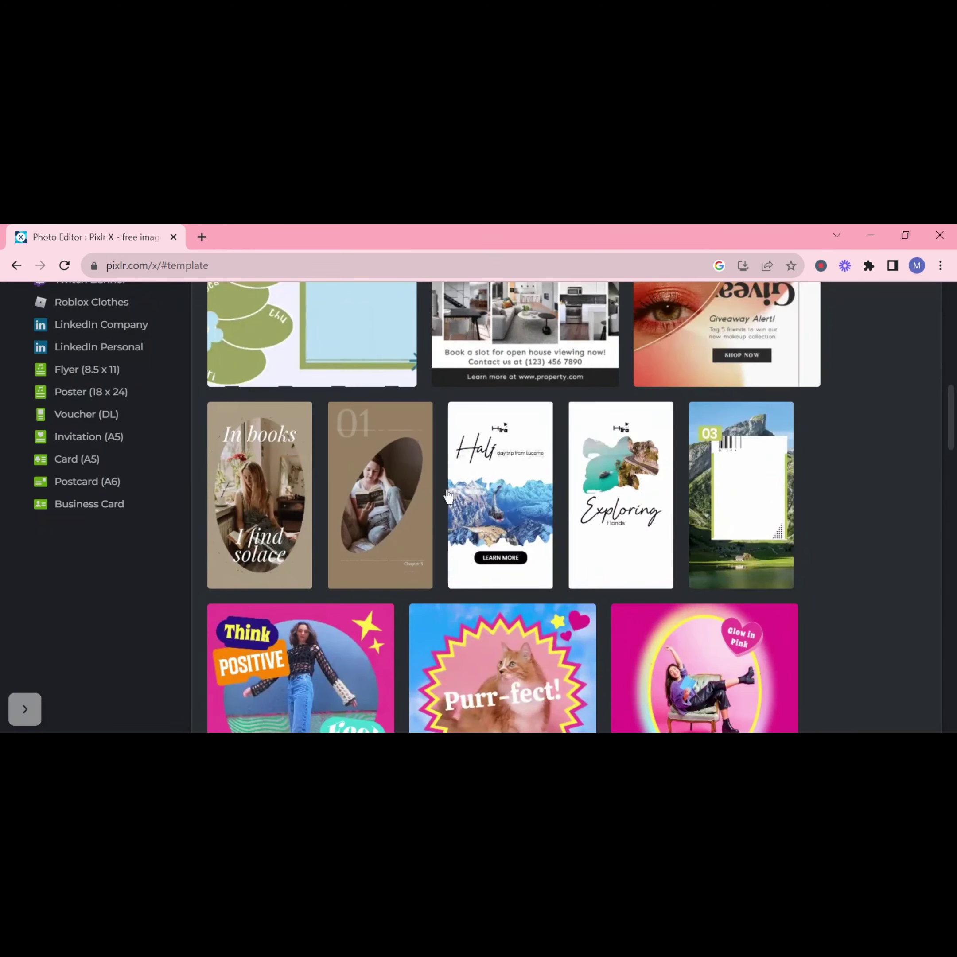
scroll(450, 390, up, 5)
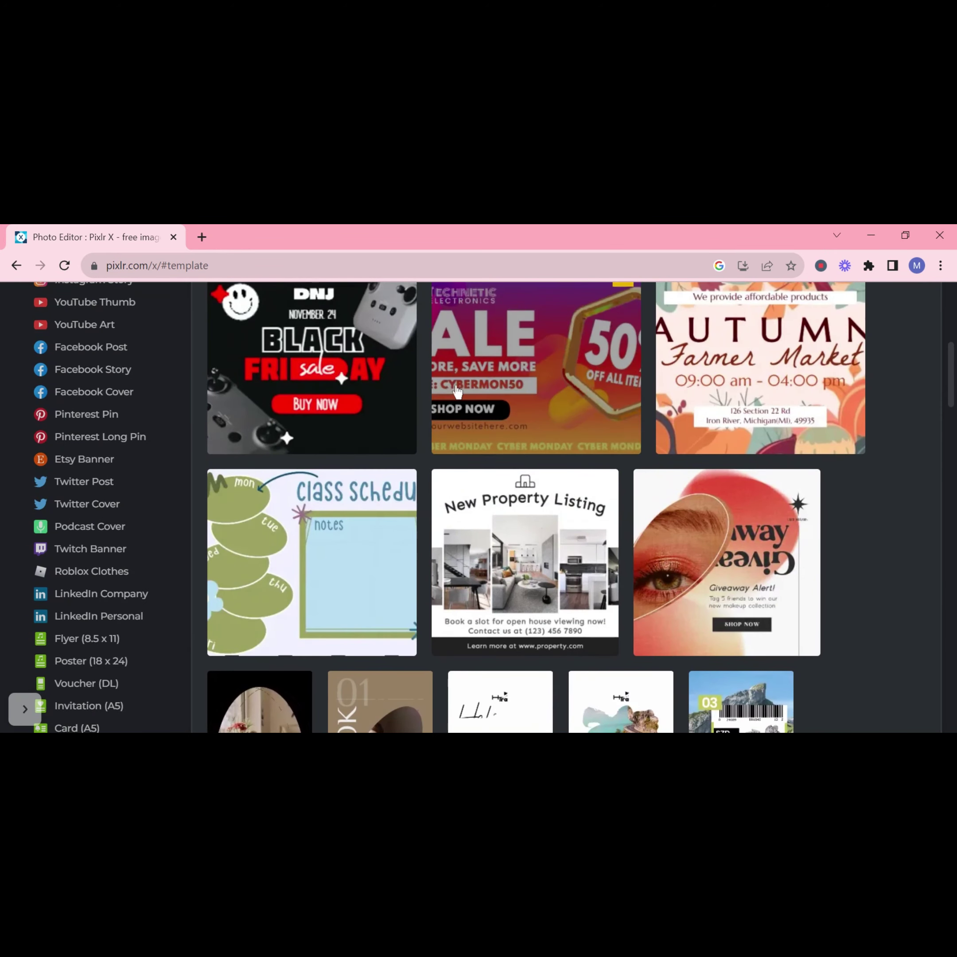
scroll(449, 389, up, 2)
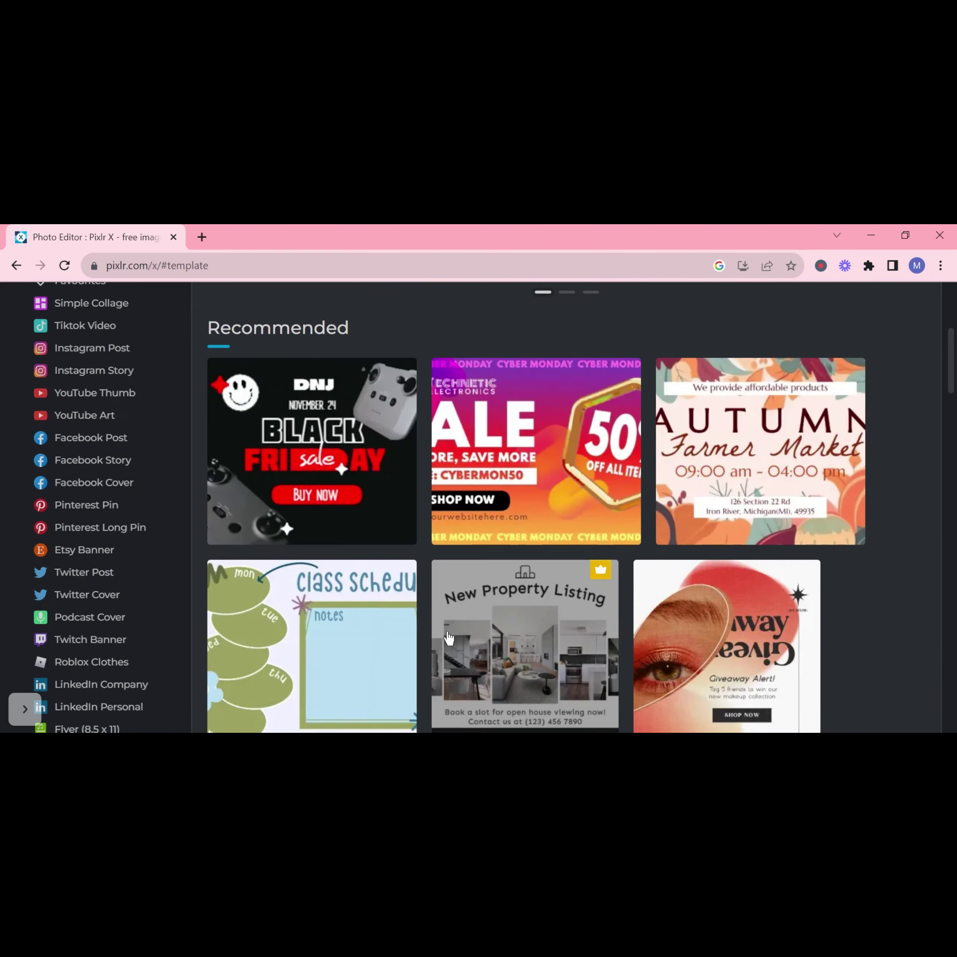
scroll(449, 638, down, 5)
click(353, 547)
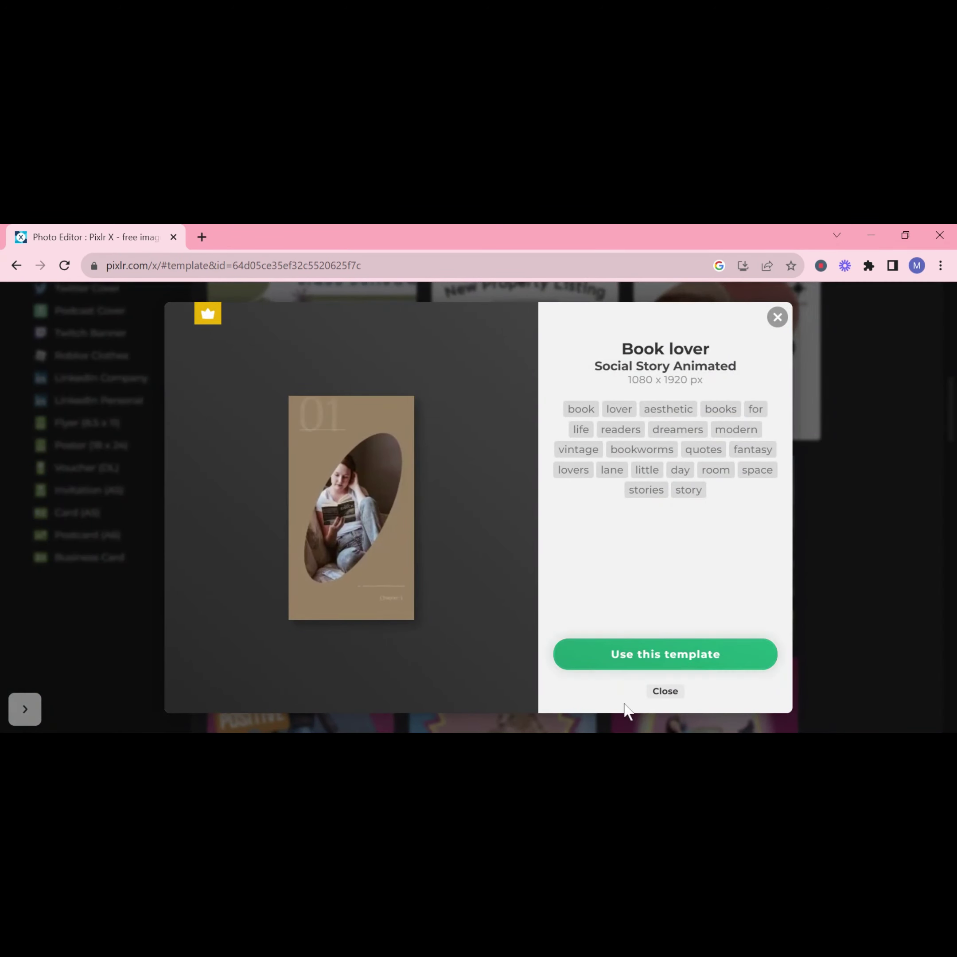
click(657, 661)
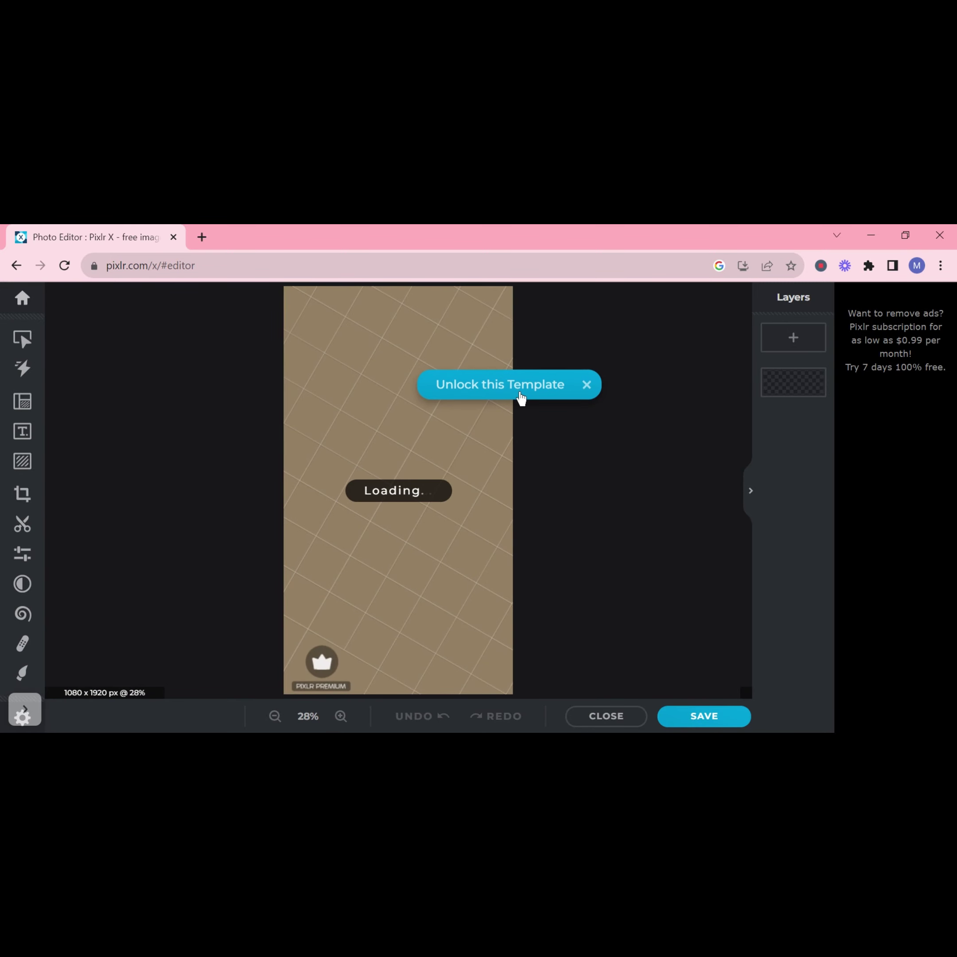
- Check the Unlock Template offer for the premium Book lover template and dismiss it
click(520, 396)
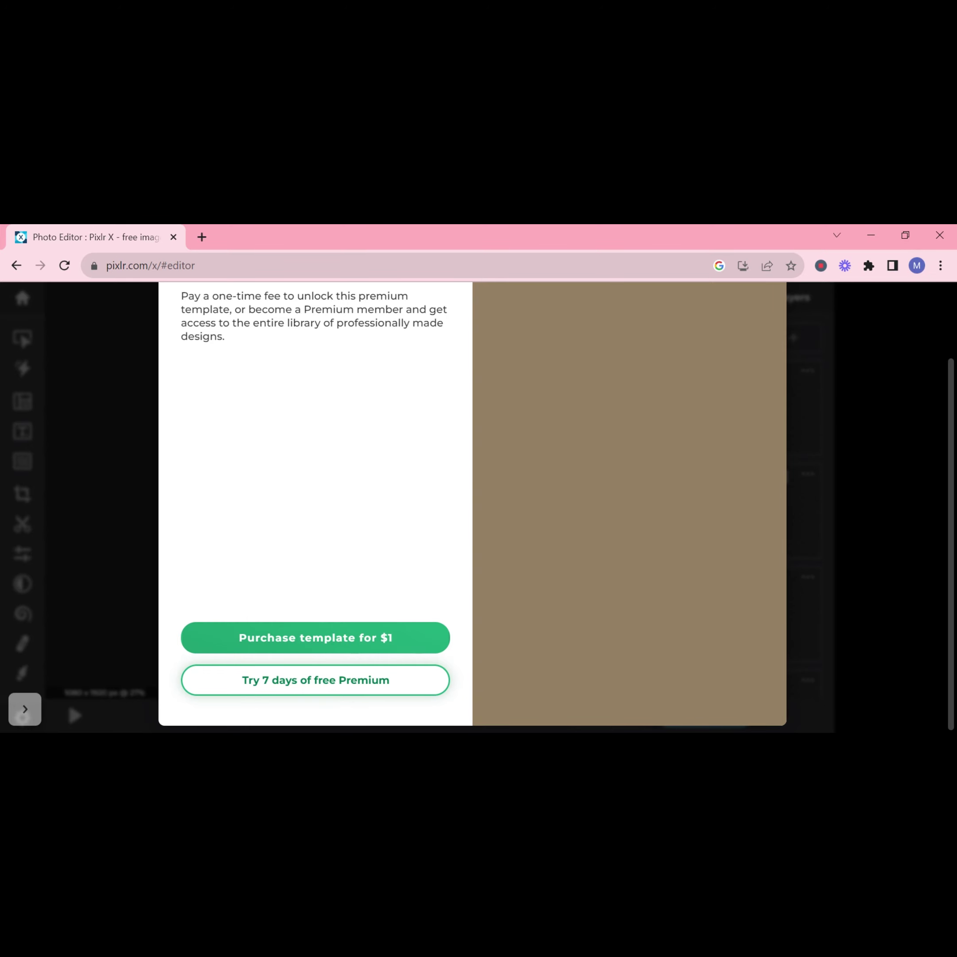
scroll(406, 579, up, 2)
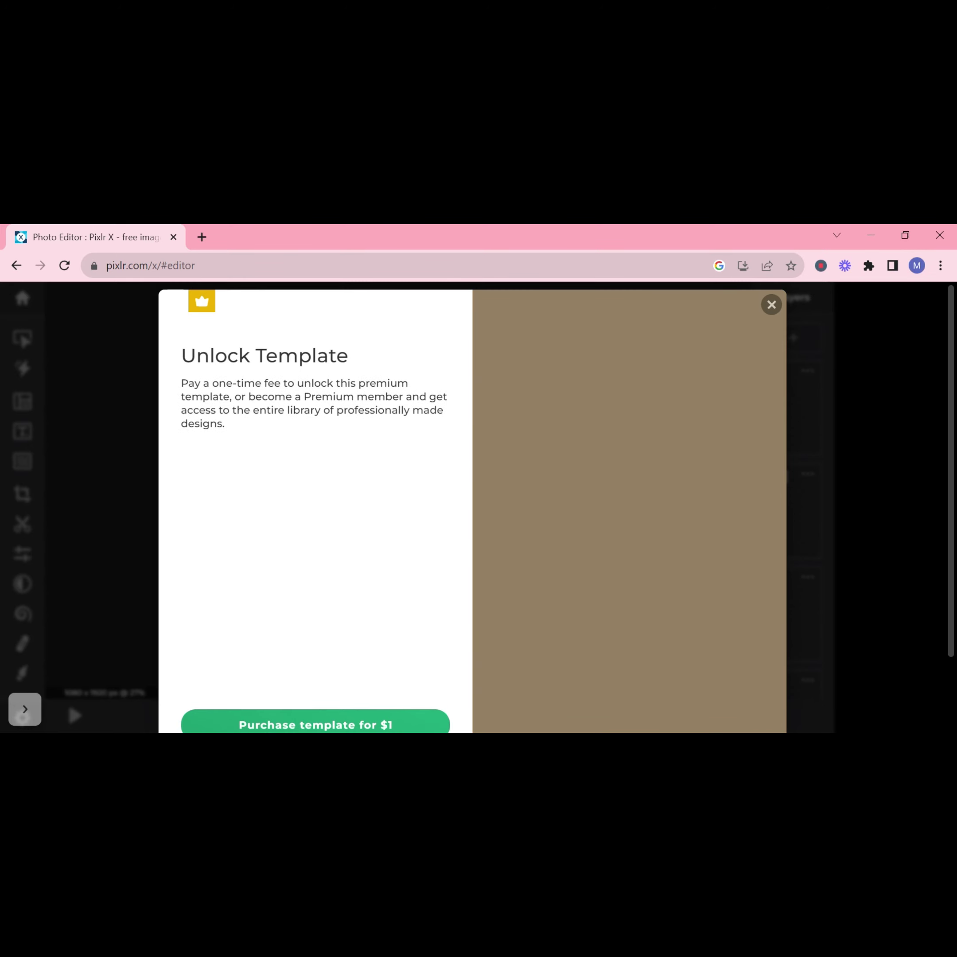
click(772, 305)
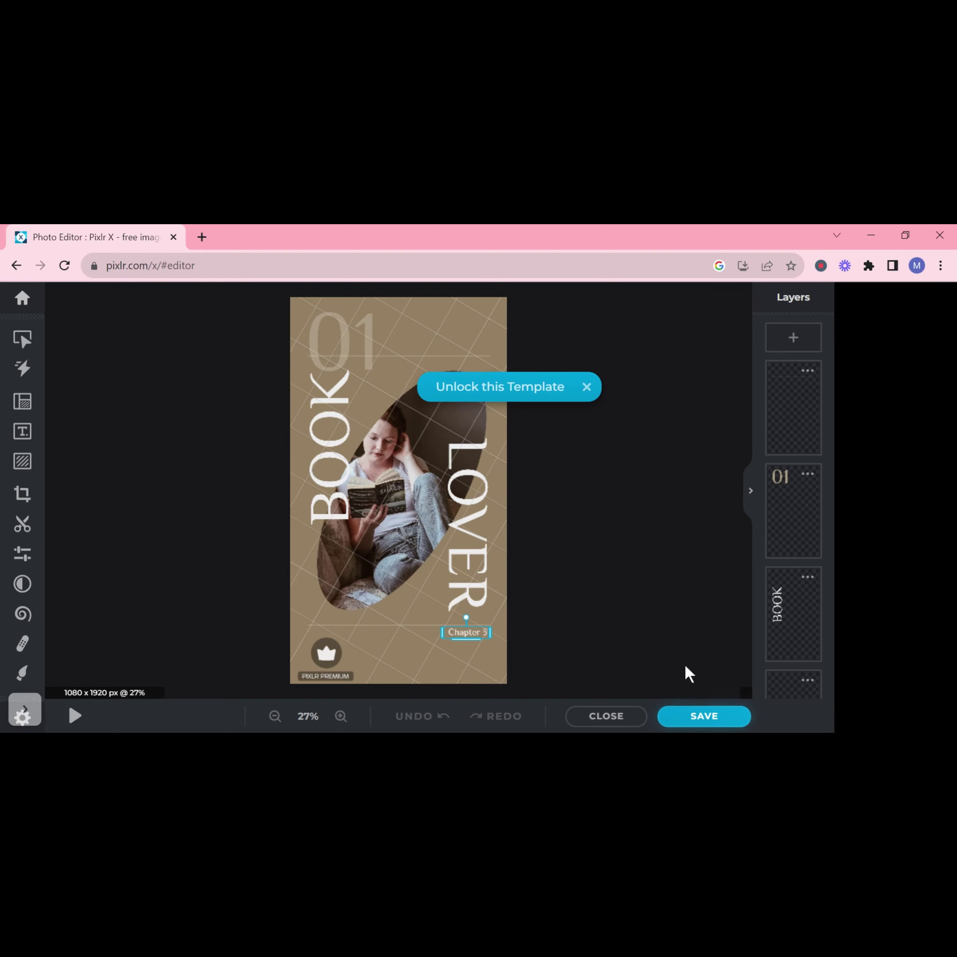
- Try saving the template, dismiss the unlock offer, and go back twice to the gallery
click(717, 720)
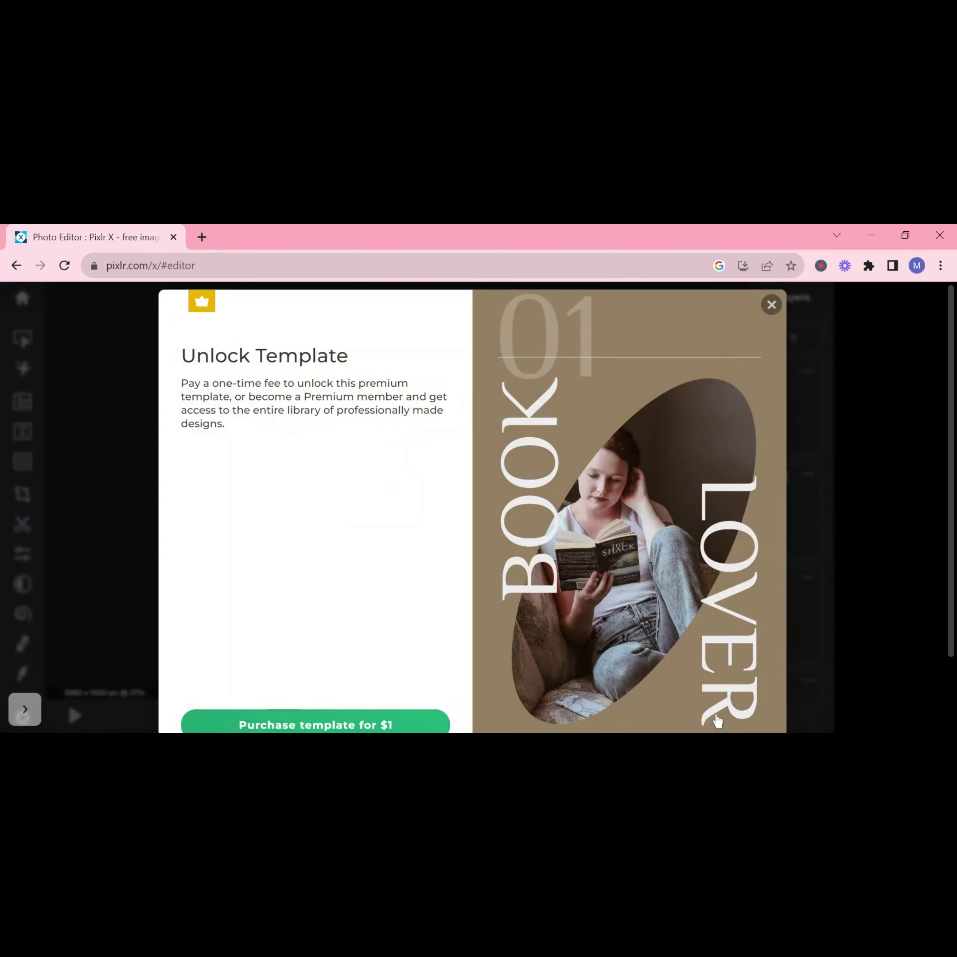
scroll(367, 712, down, 2)
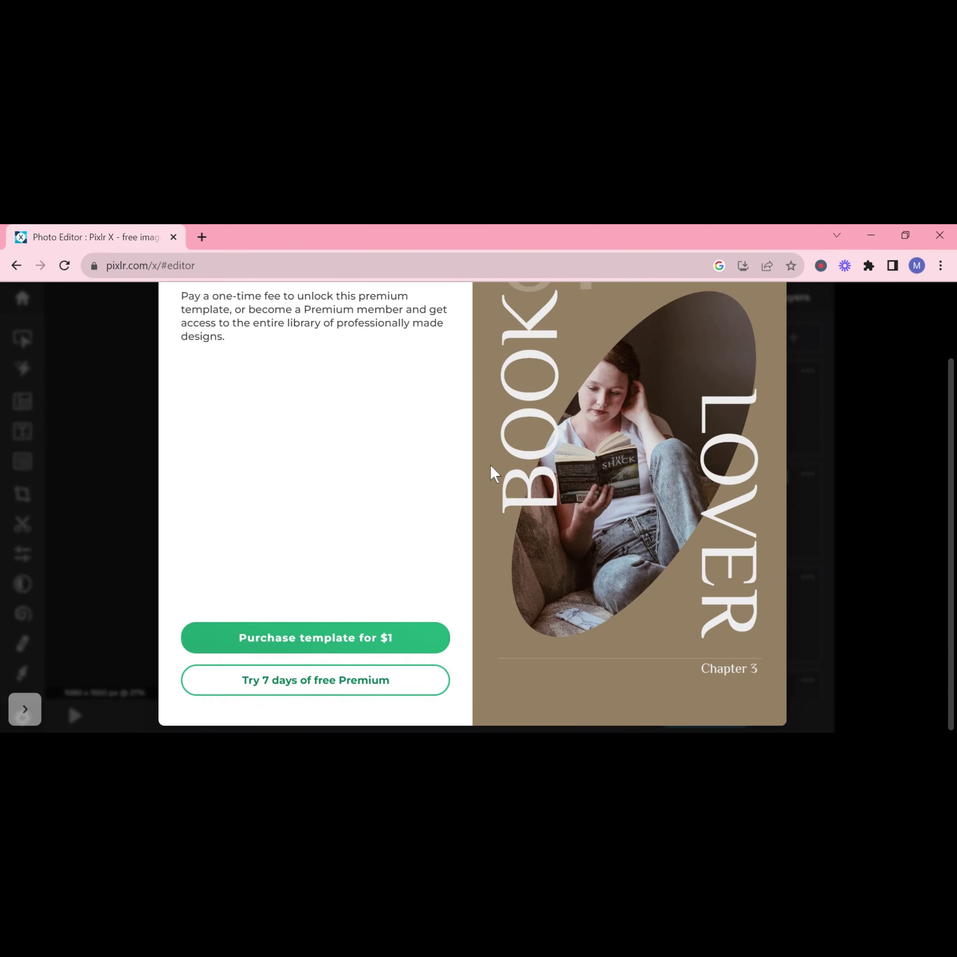
scroll(490, 464, up, 2)
click(770, 305)
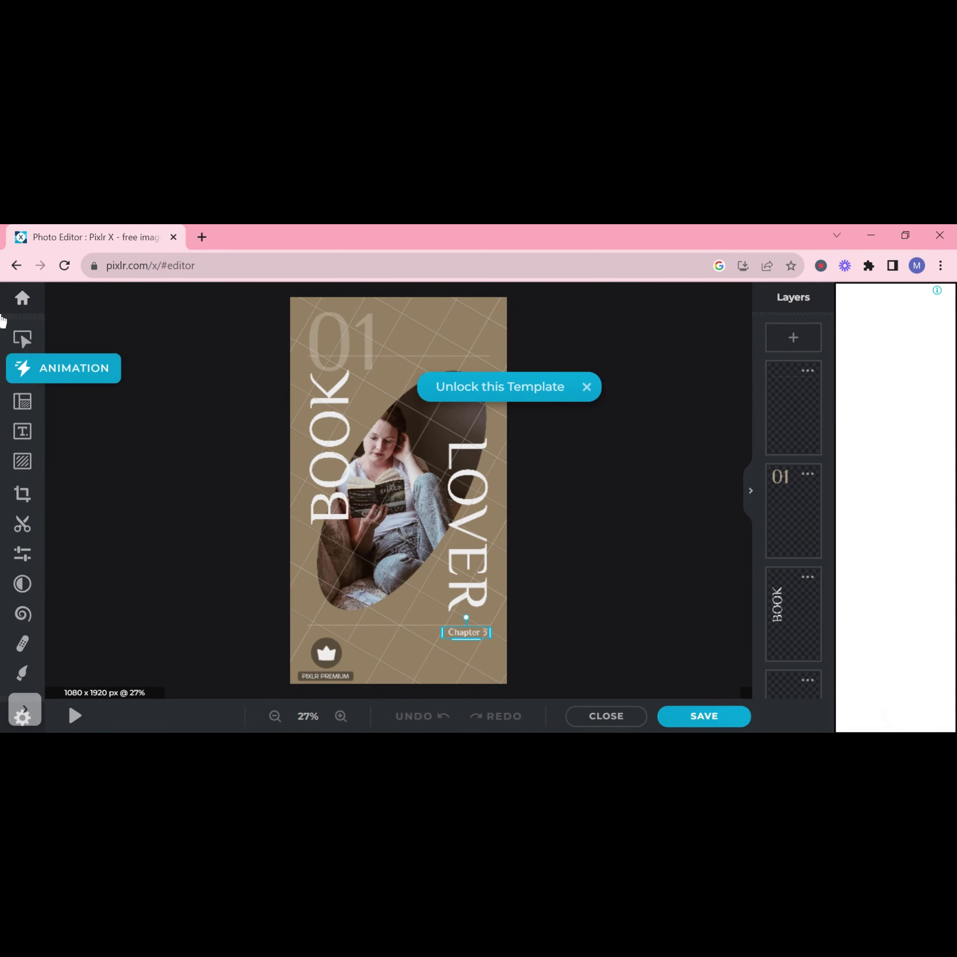
click(13, 266)
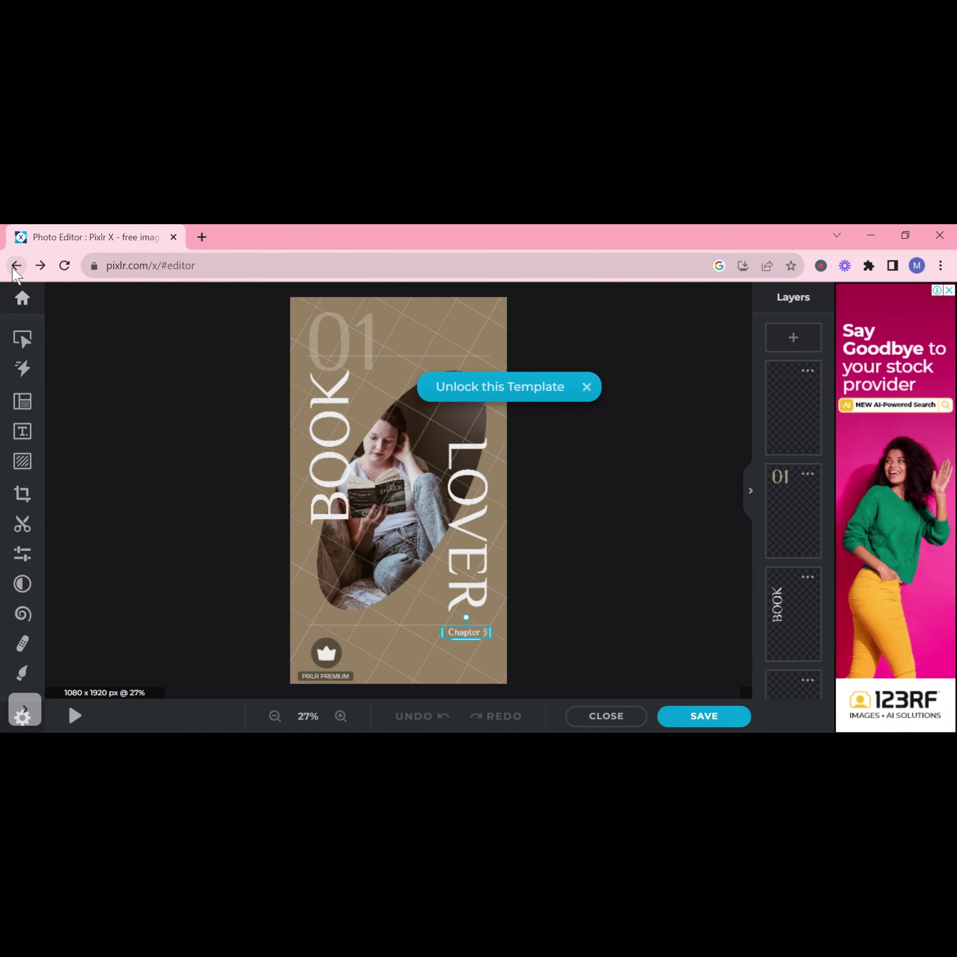
click(20, 265)
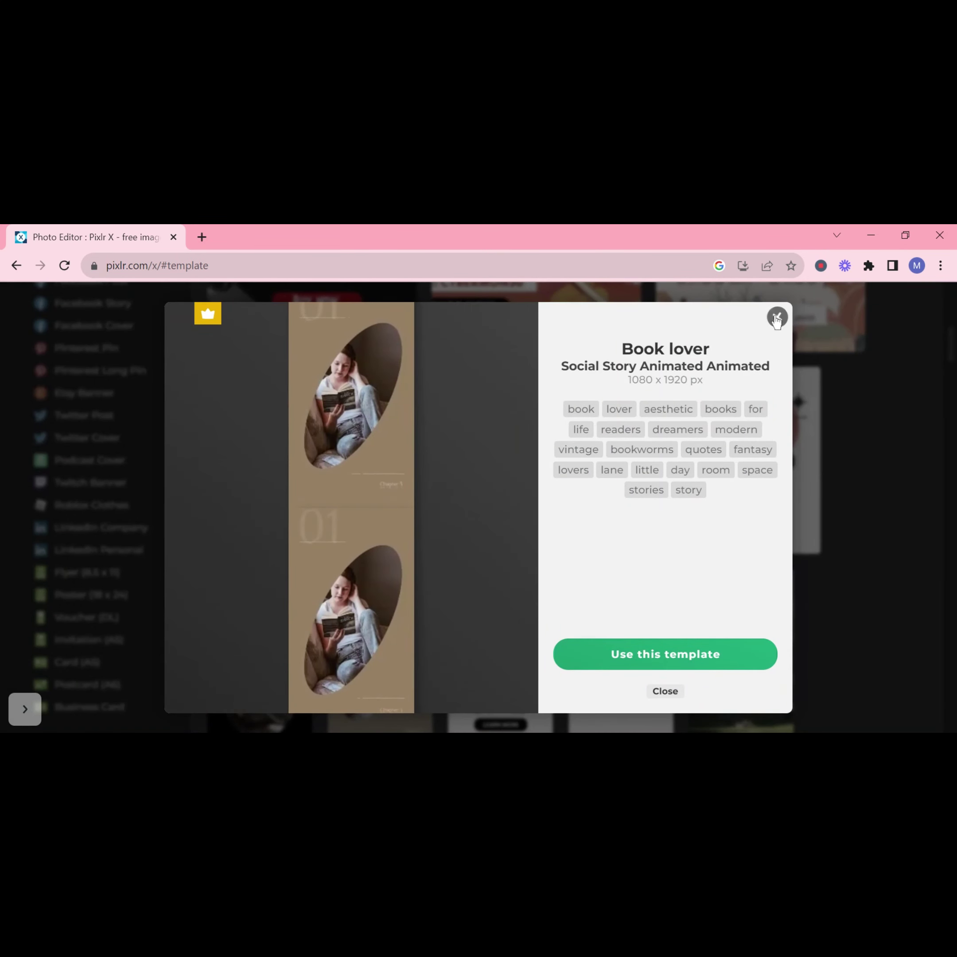
- Close the Book lover preview, review the Plus, Premium and Team plans, then go back
click(777, 317)
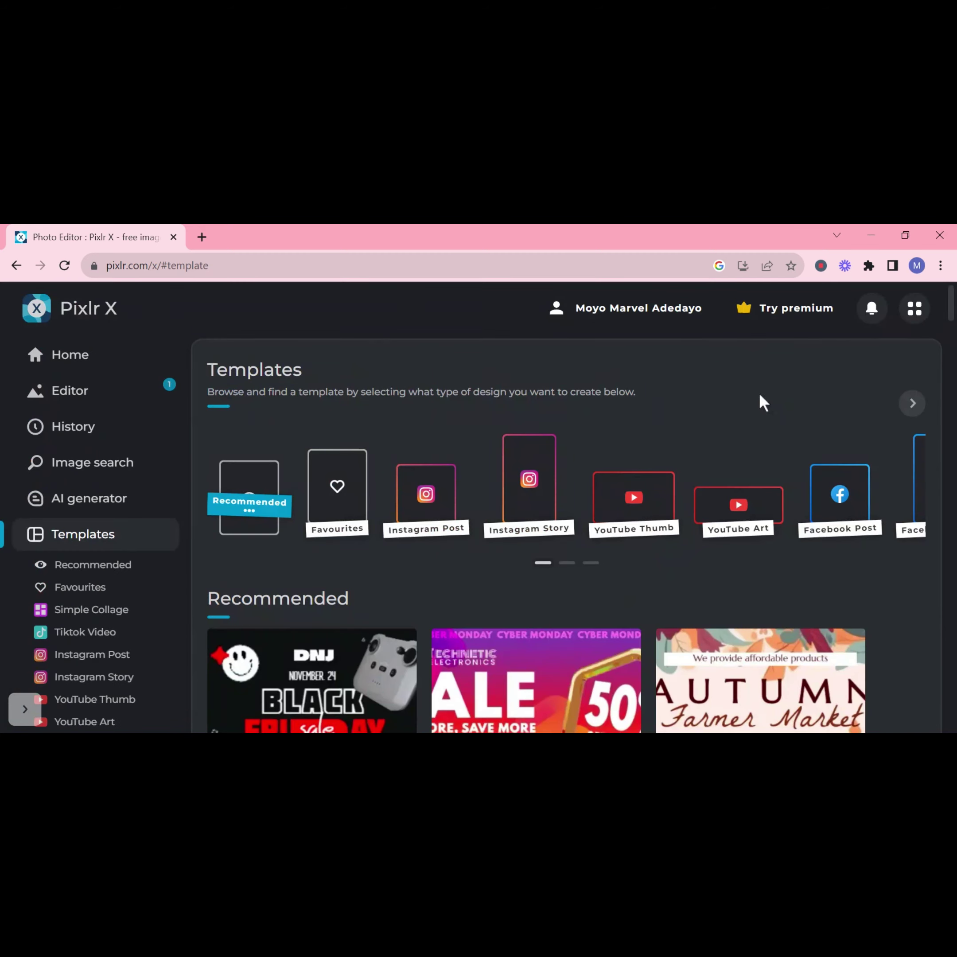
click(794, 309)
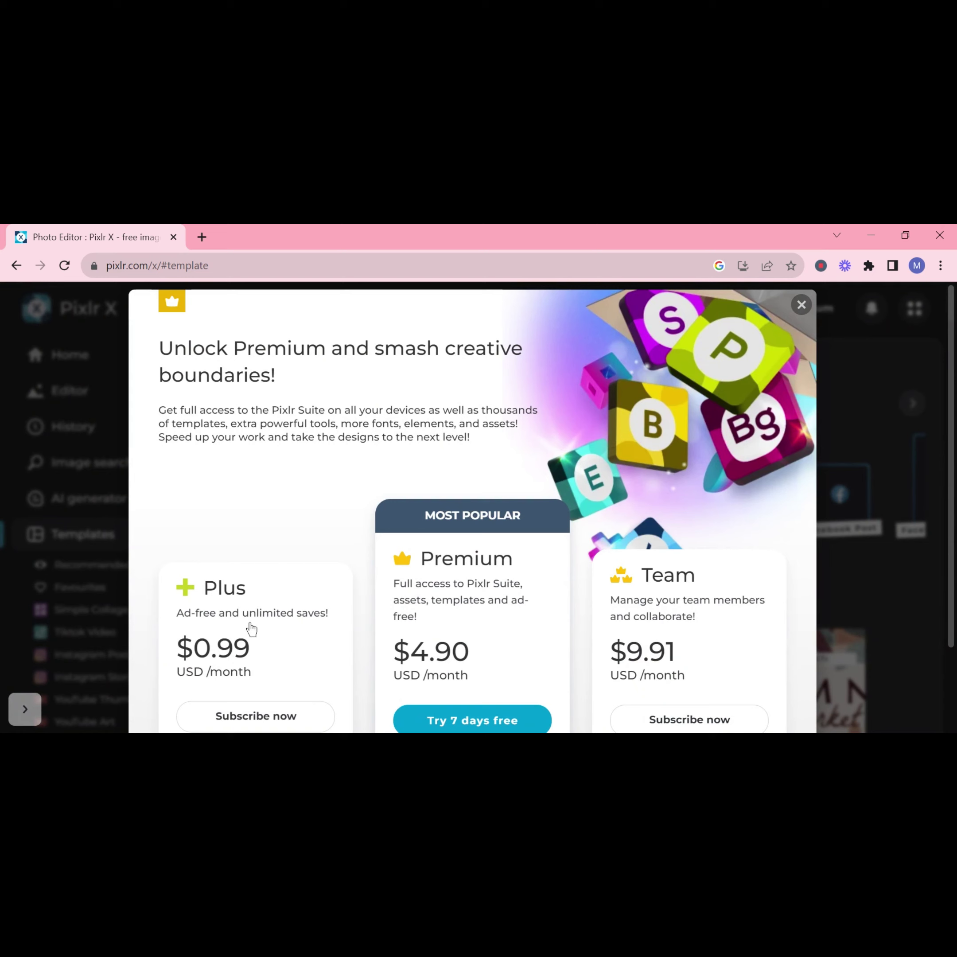
scroll(254, 631, down, 2)
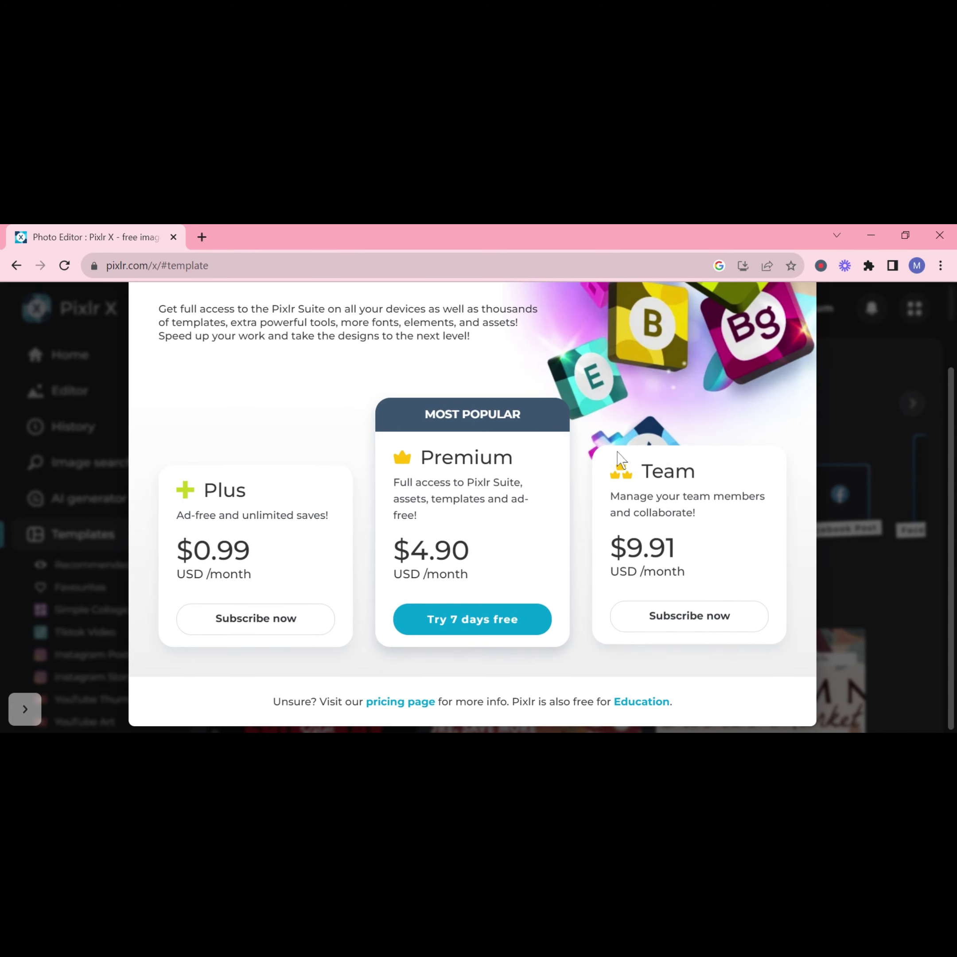
scroll(690, 568, up, 2)
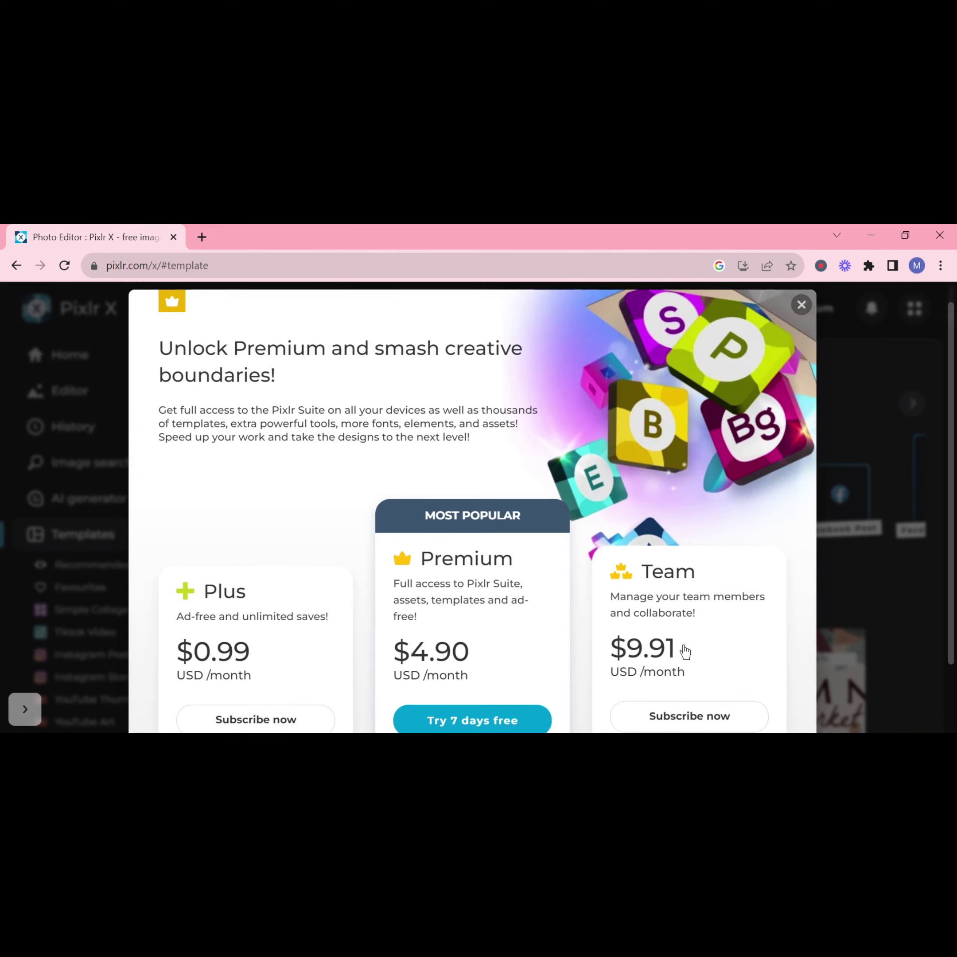
click(801, 304)
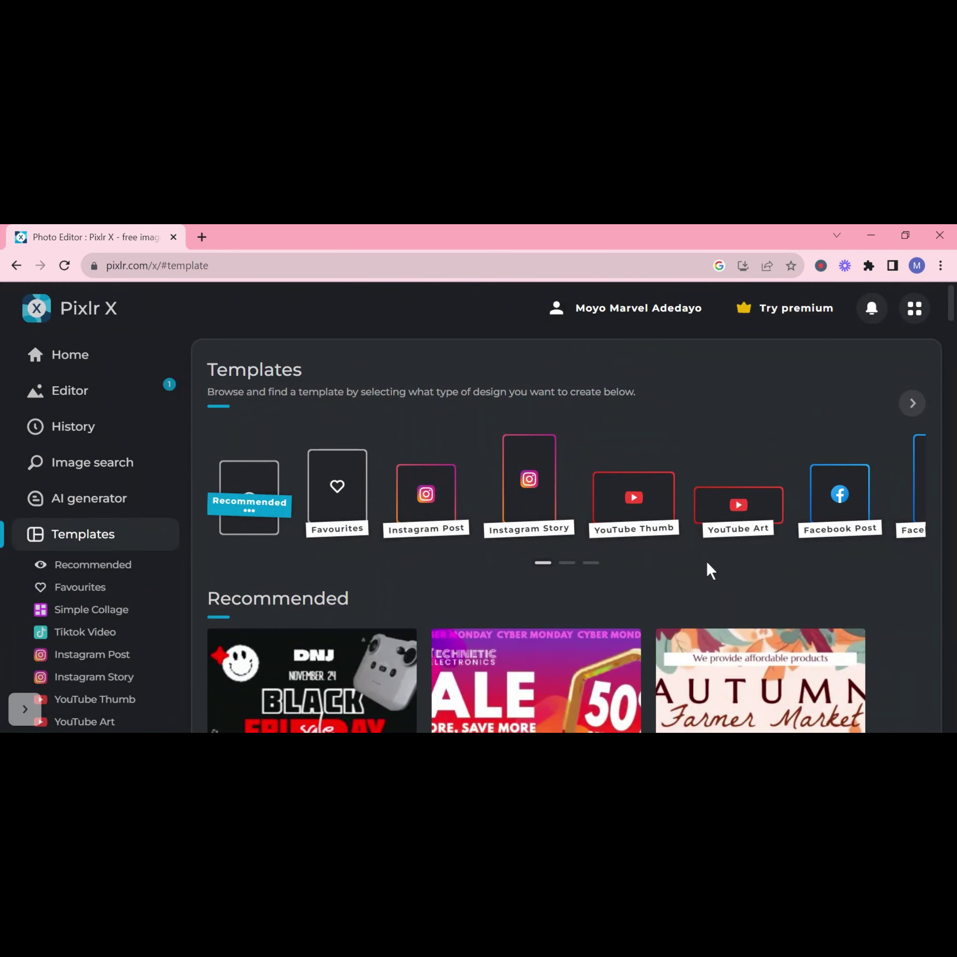
click(15, 266)
- From Pixlr X Home, paste the jacket photo and open it with Create new
click(18, 268)
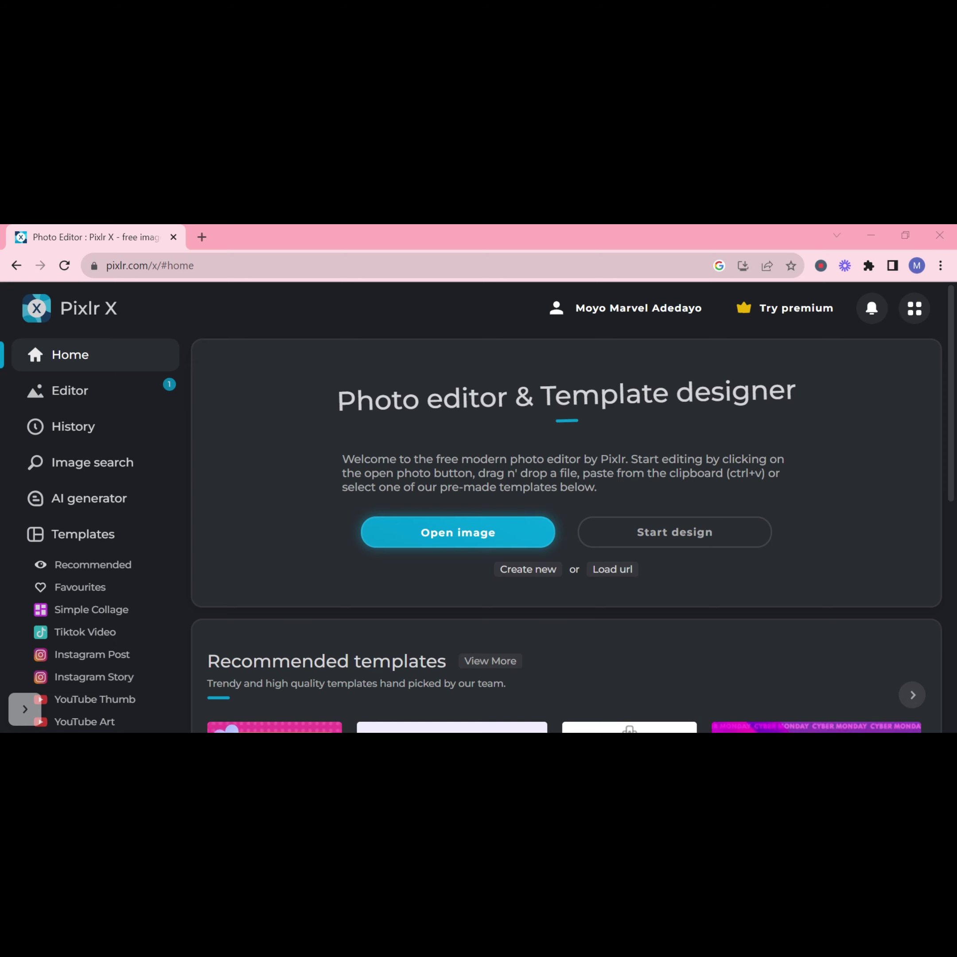
key(ctrl+v)
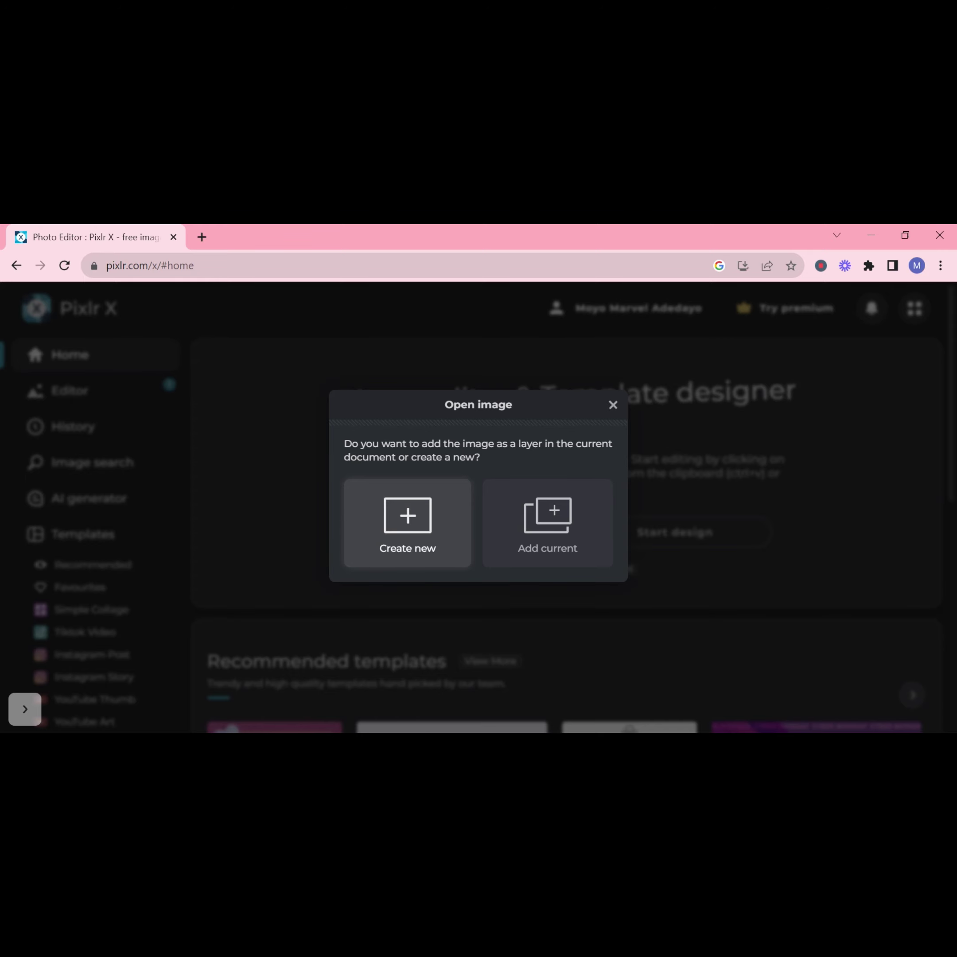
click(412, 535)
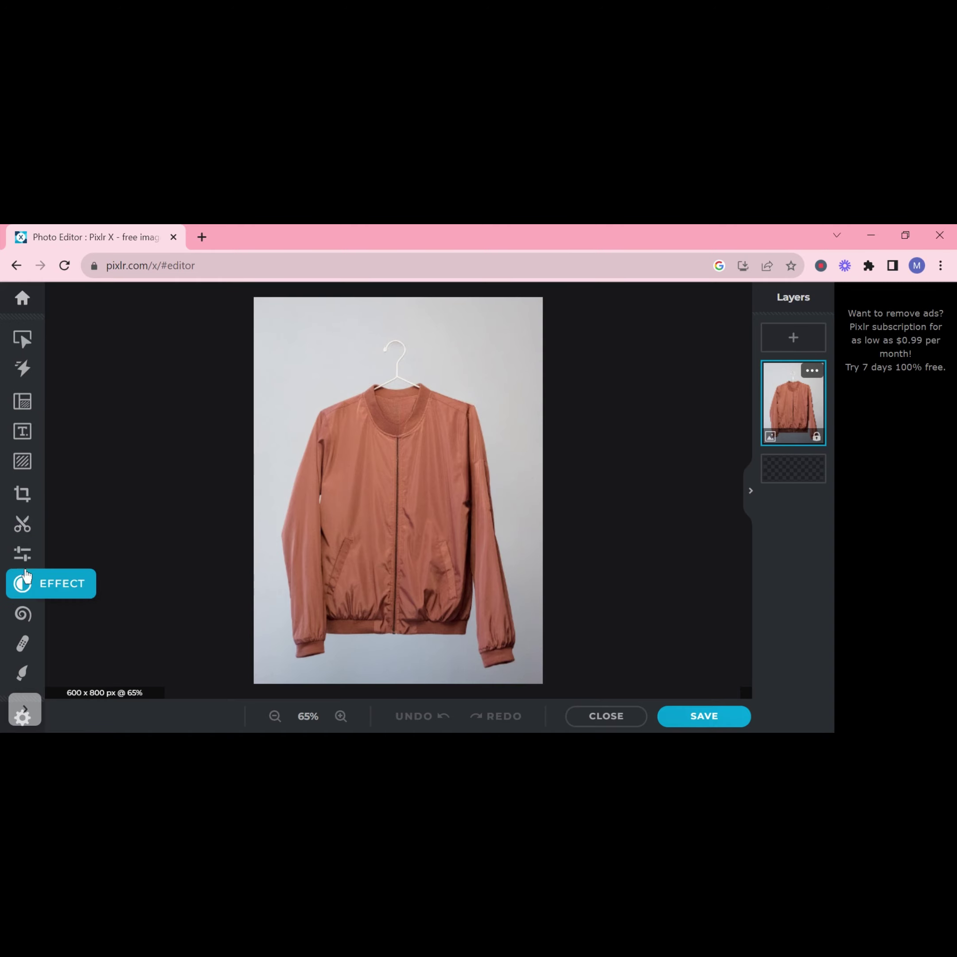
- Apply the Auto fix to the jacket photo in Adjust & Filter
click(25, 554)
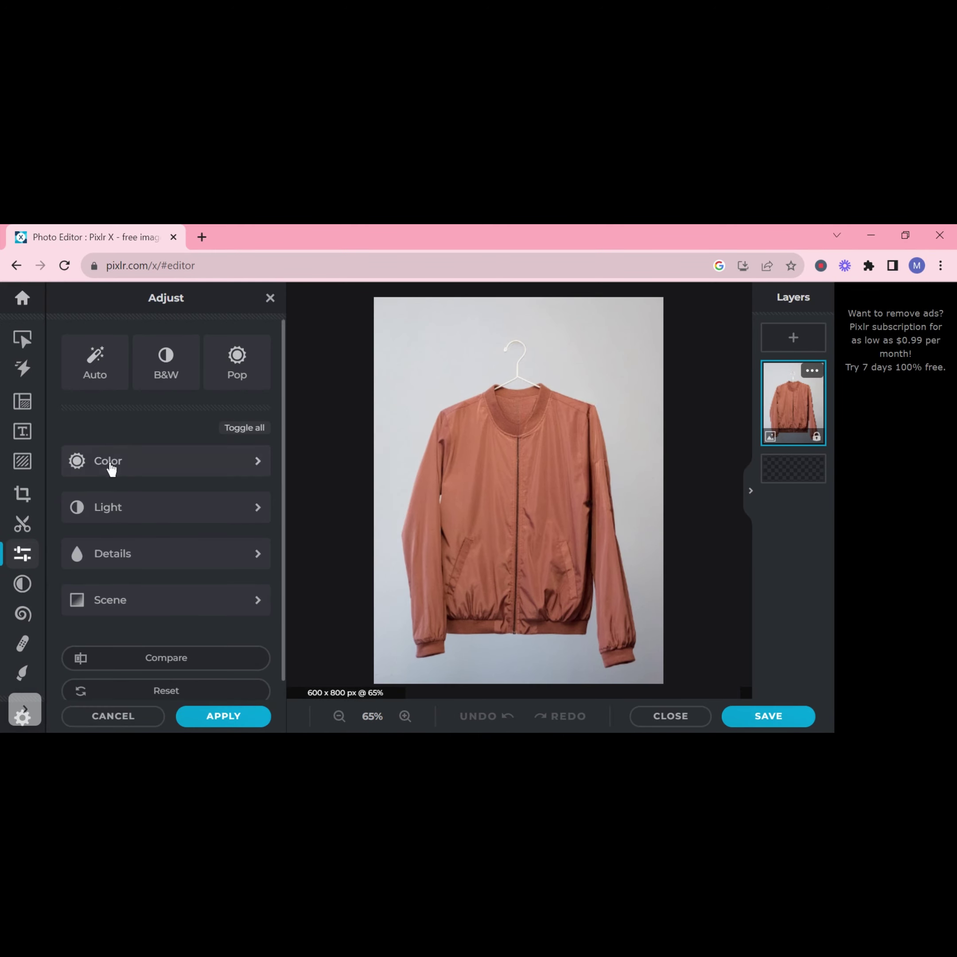
click(94, 374)
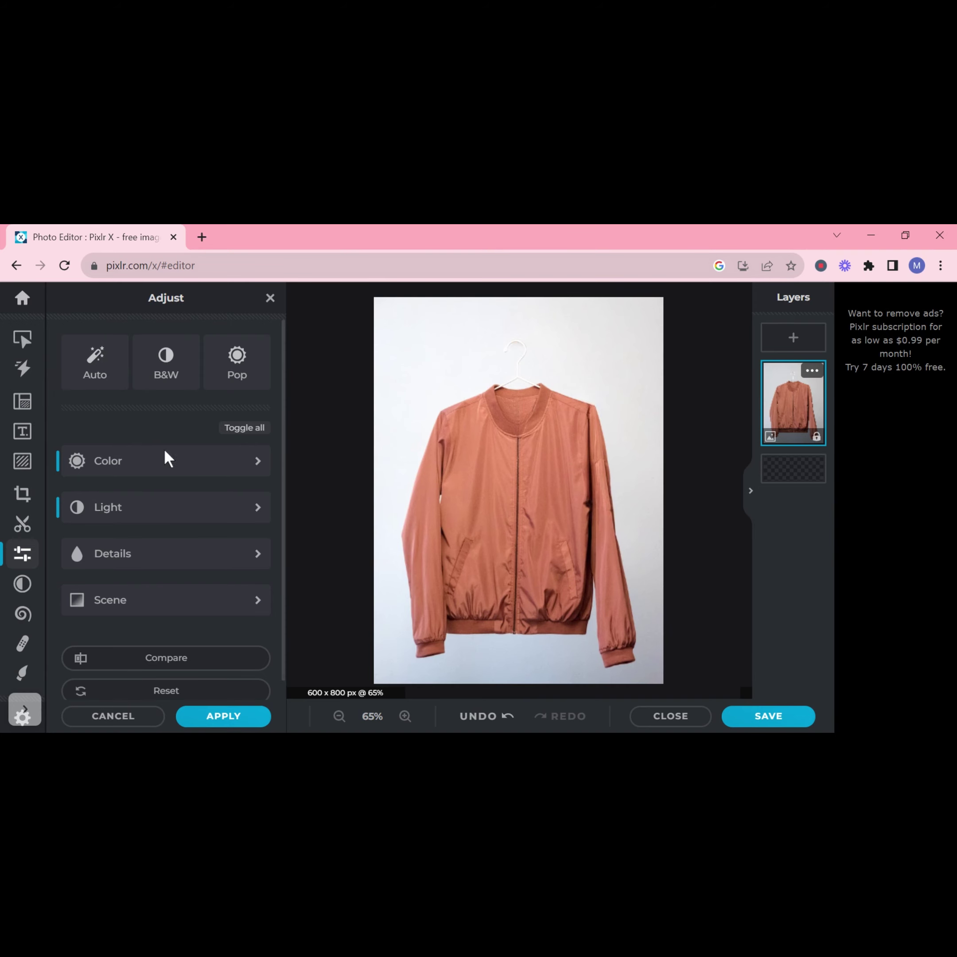
scroll(182, 519, down, 1)
- Set Scene Vignette to 61 and Glamour to 6, reset Dehaze to 0, and compare
click(235, 580)
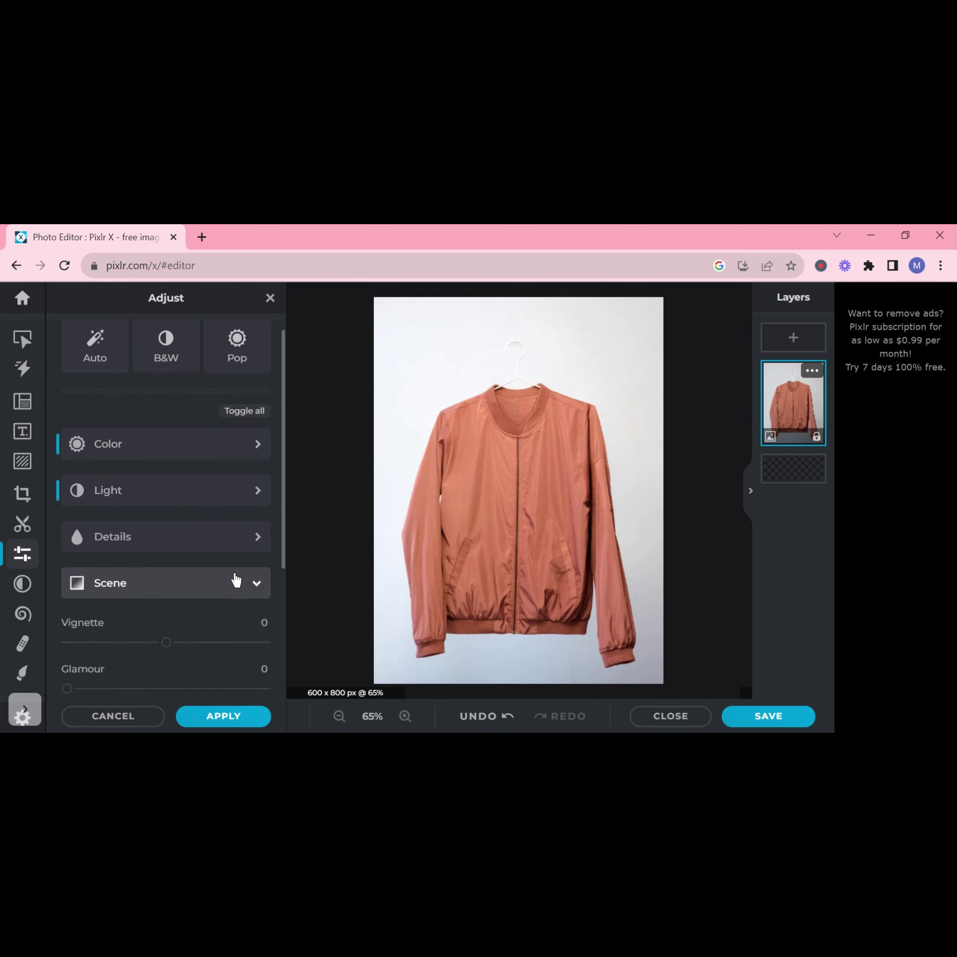
drag(165, 644, 247, 644)
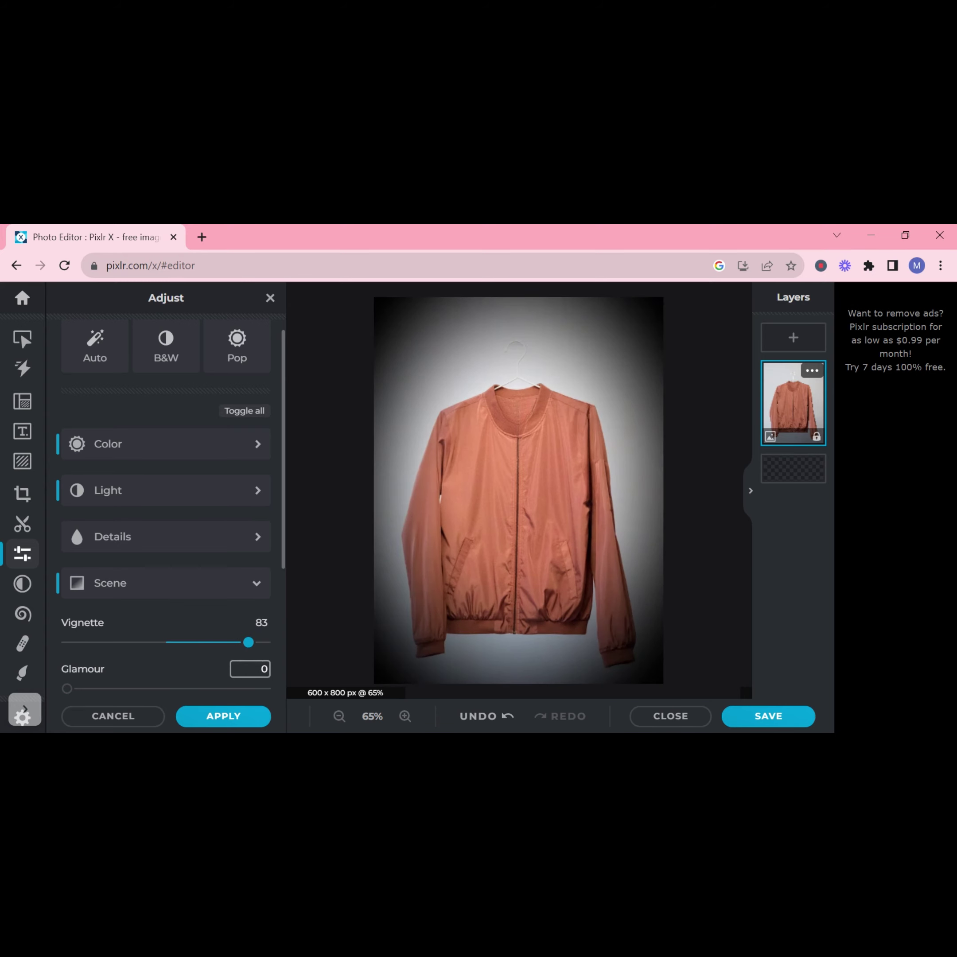
click(229, 643)
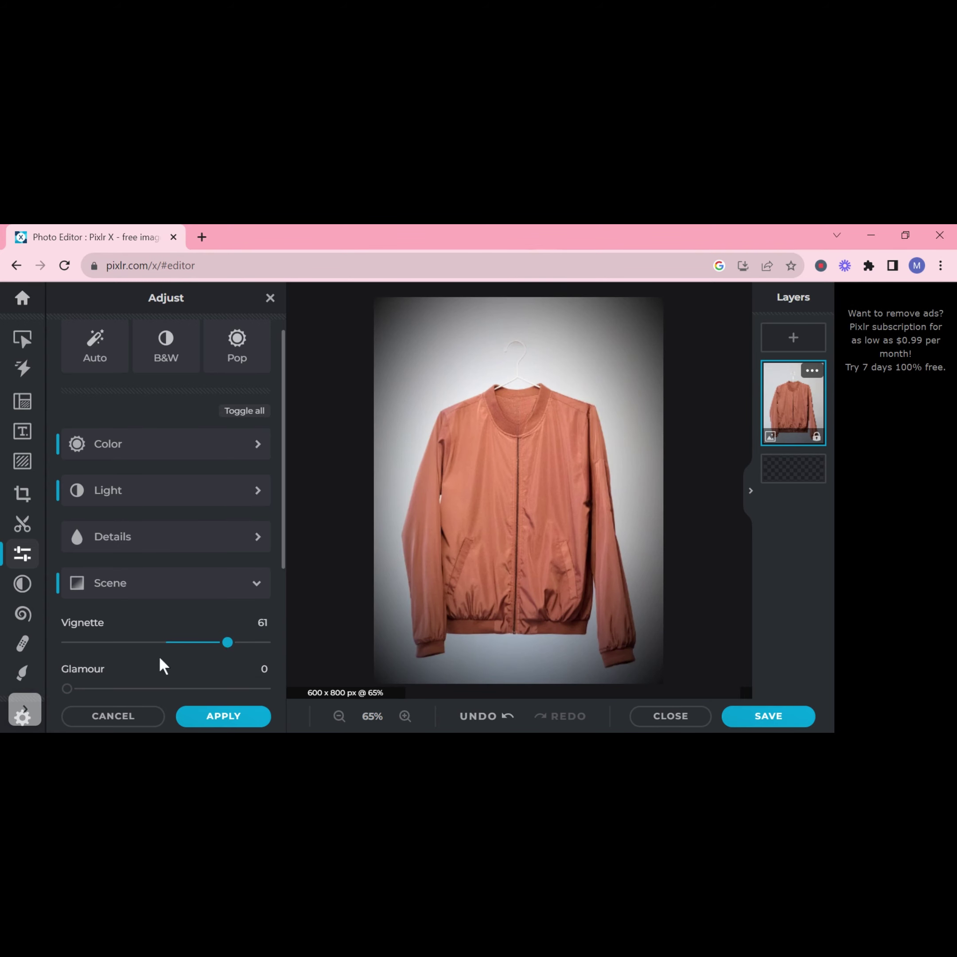
scroll(151, 578, down, 4)
drag(86, 486, 274, 577)
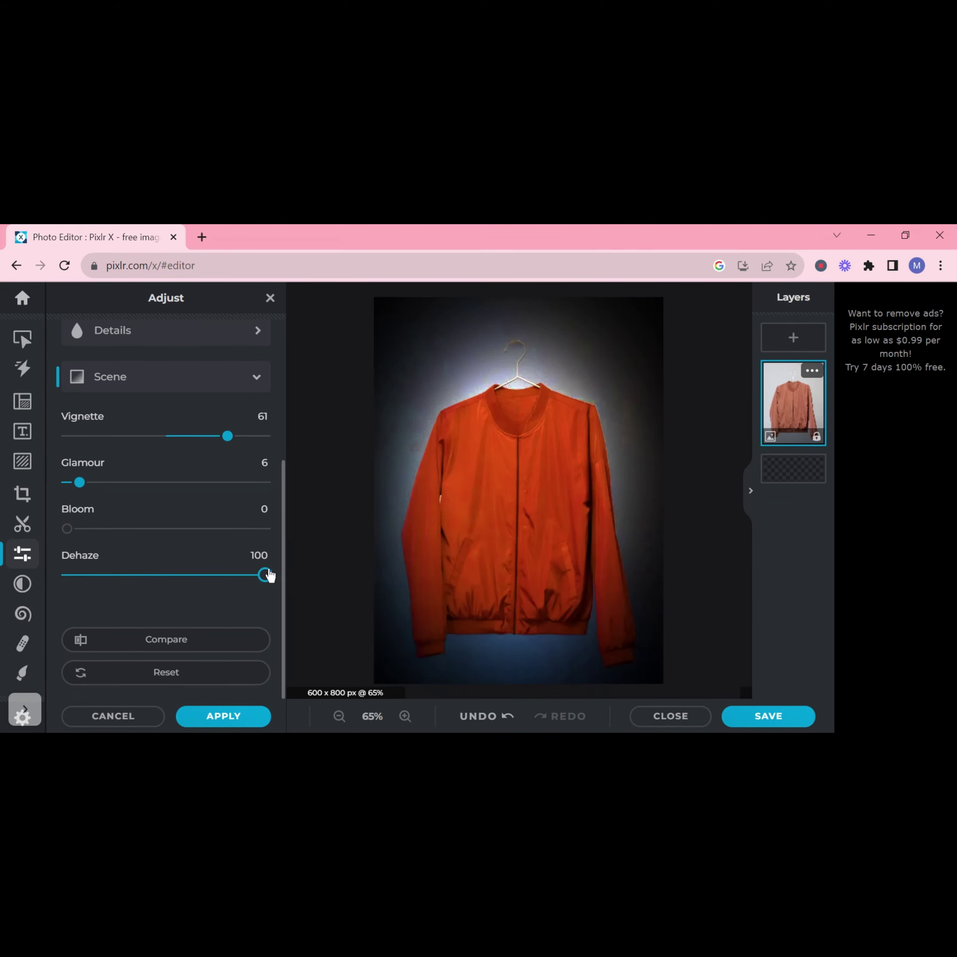
drag(265, 576, 24, 582)
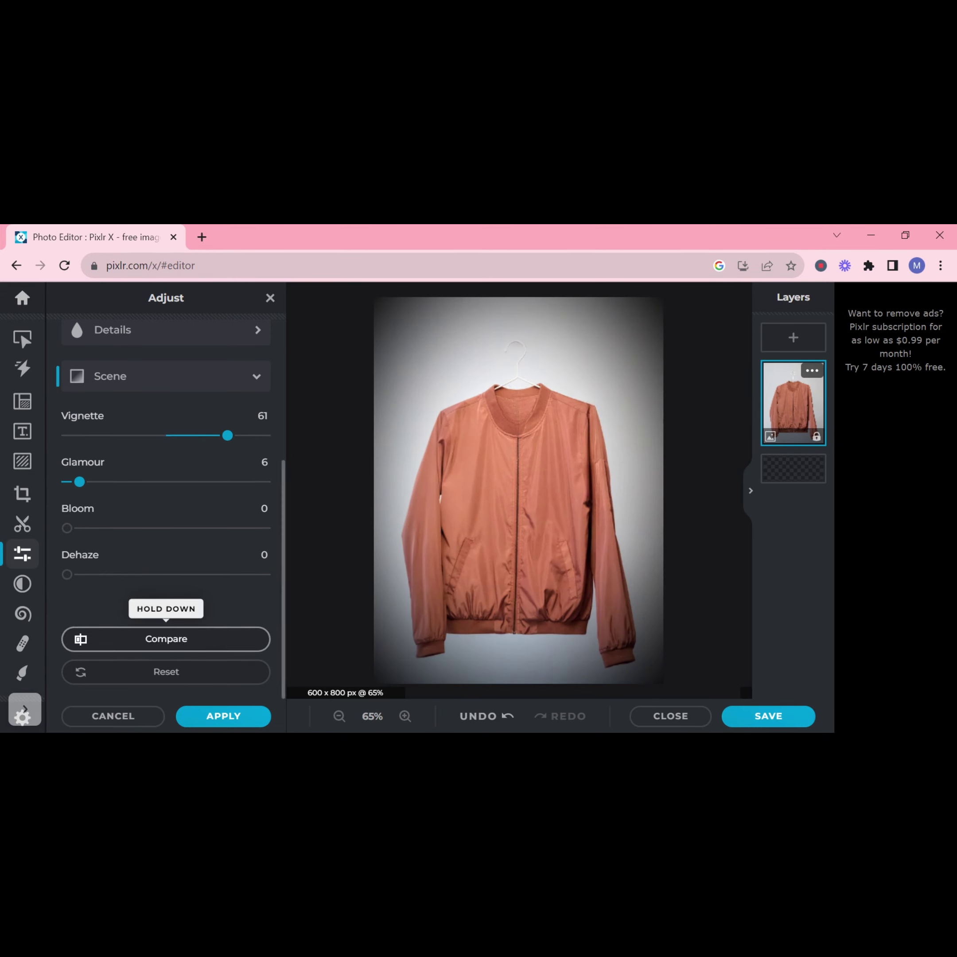
click(201, 645)
click(201, 645)
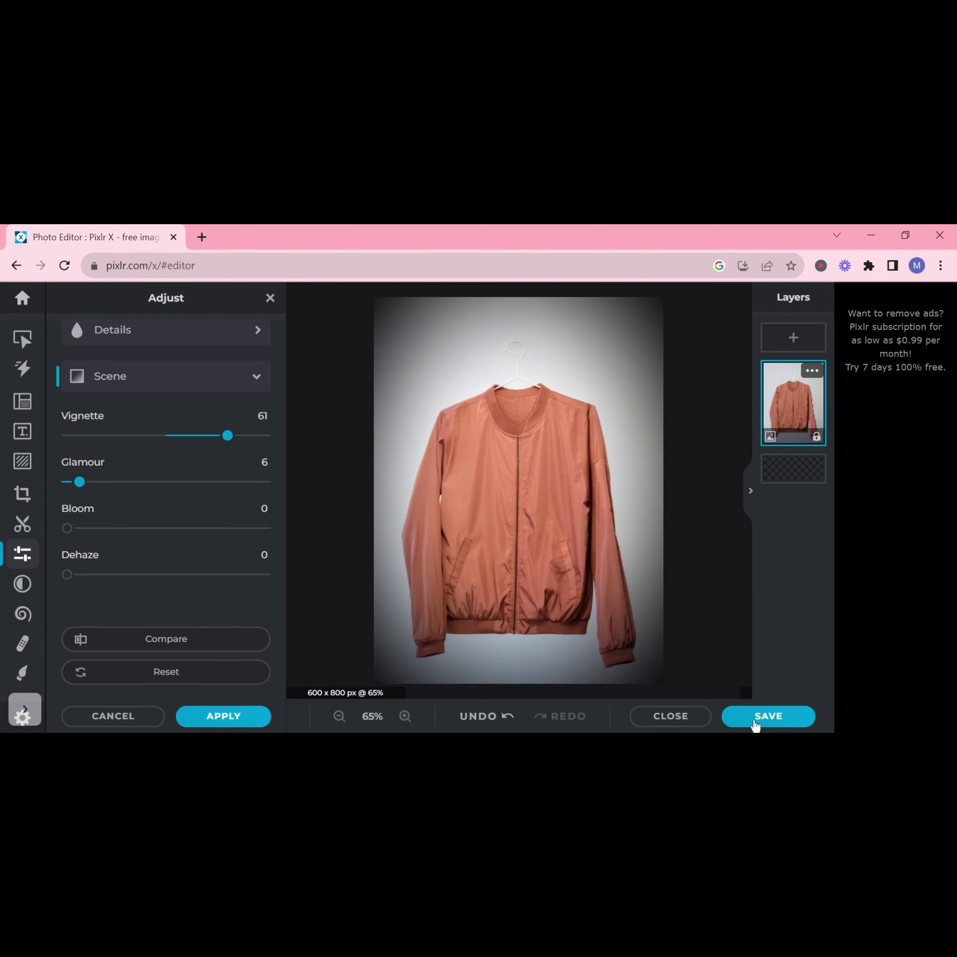
- Save the 600 x 800 jacket photo in PNG format with Save As
click(756, 725)
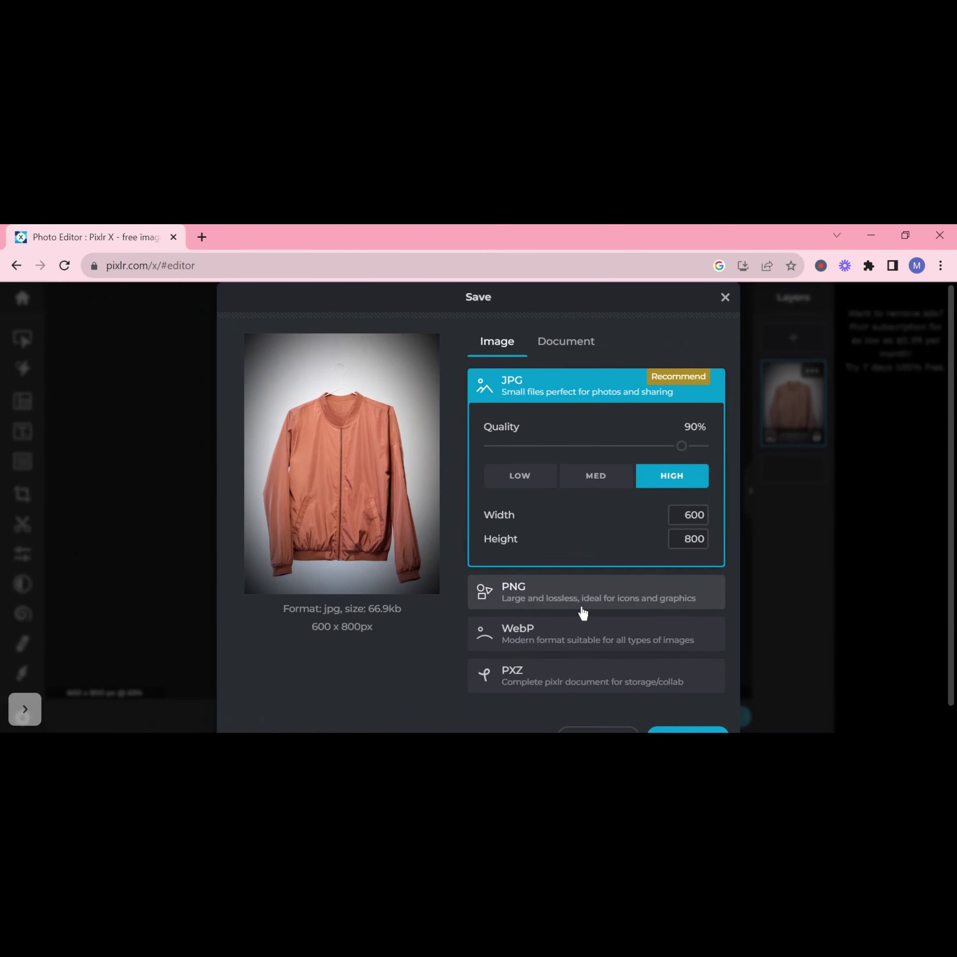
scroll(581, 613, down, 1)
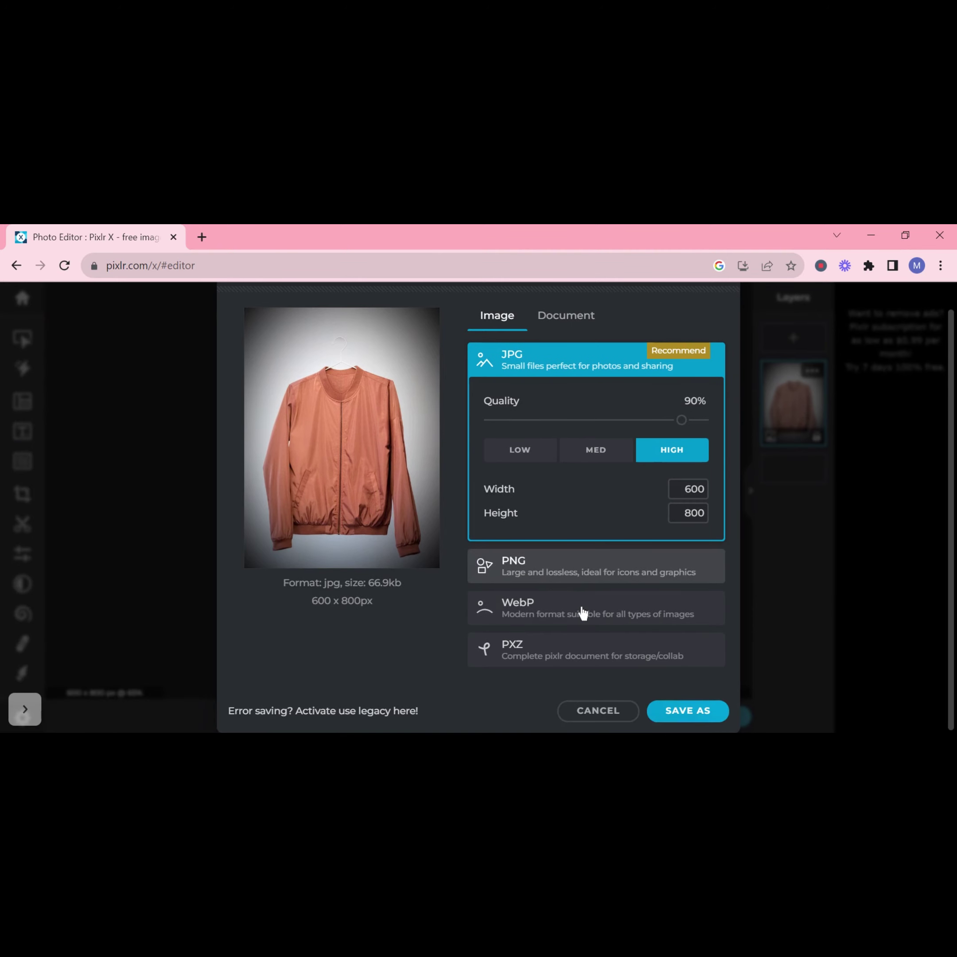
click(534, 571)
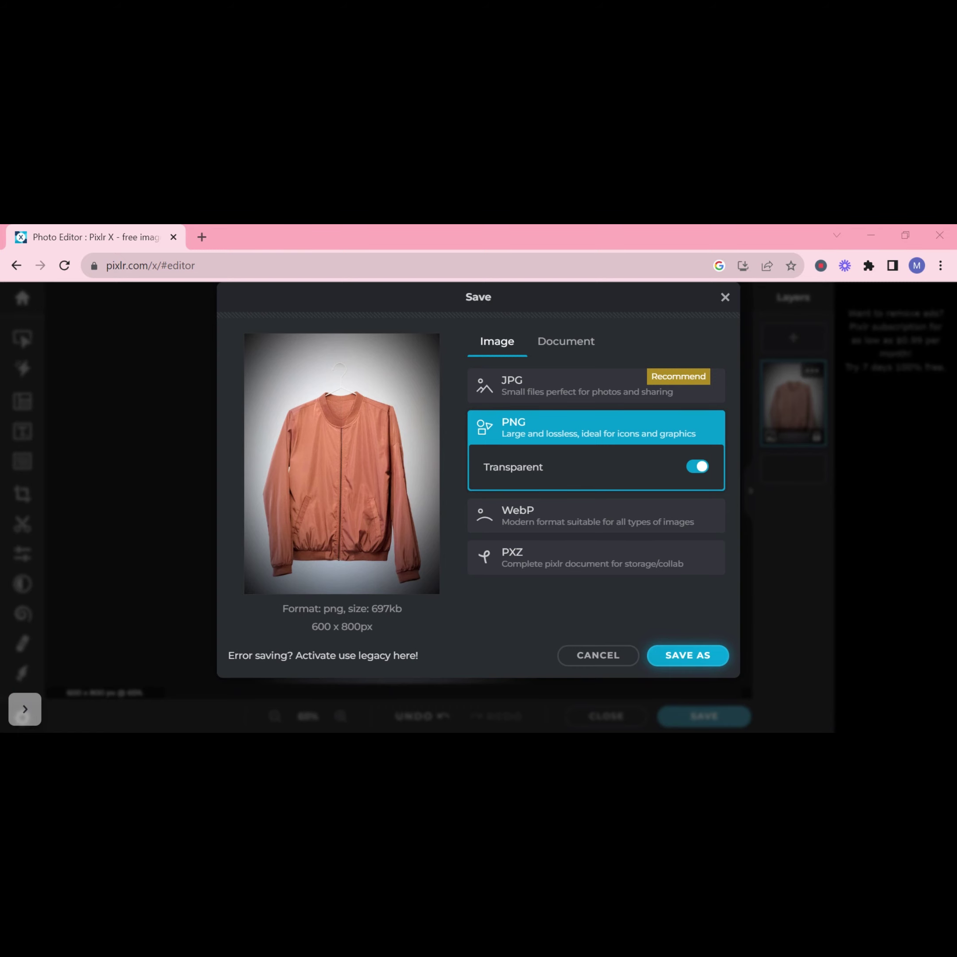
click(688, 656)
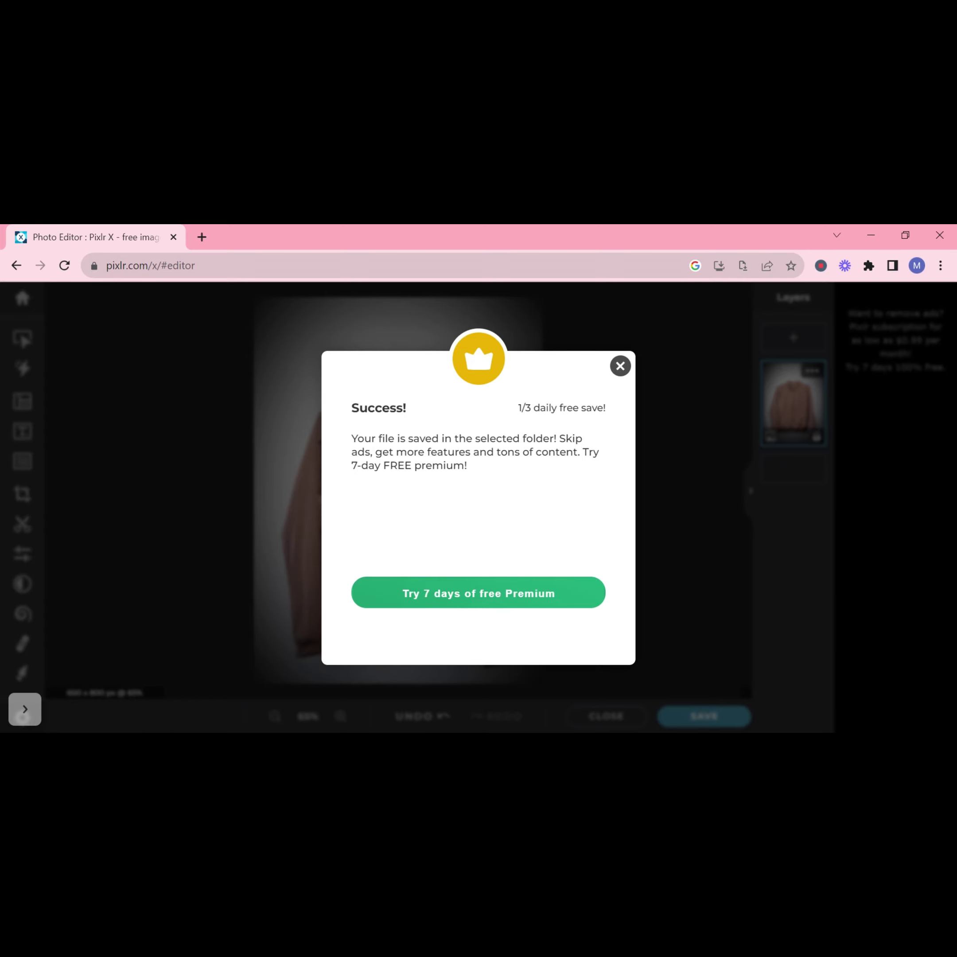
- Search 'microsoft designer' from the address bar to reach designer.microsoft.com
click(126, 265)
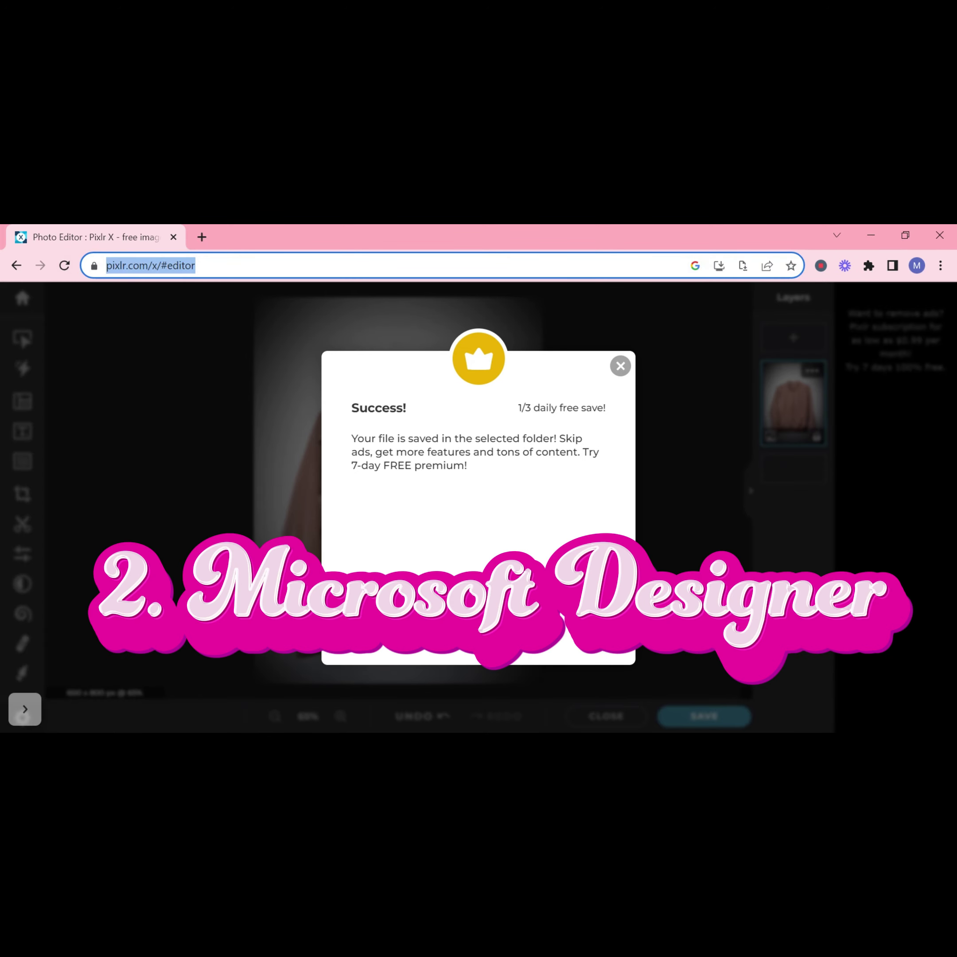
text(micros)
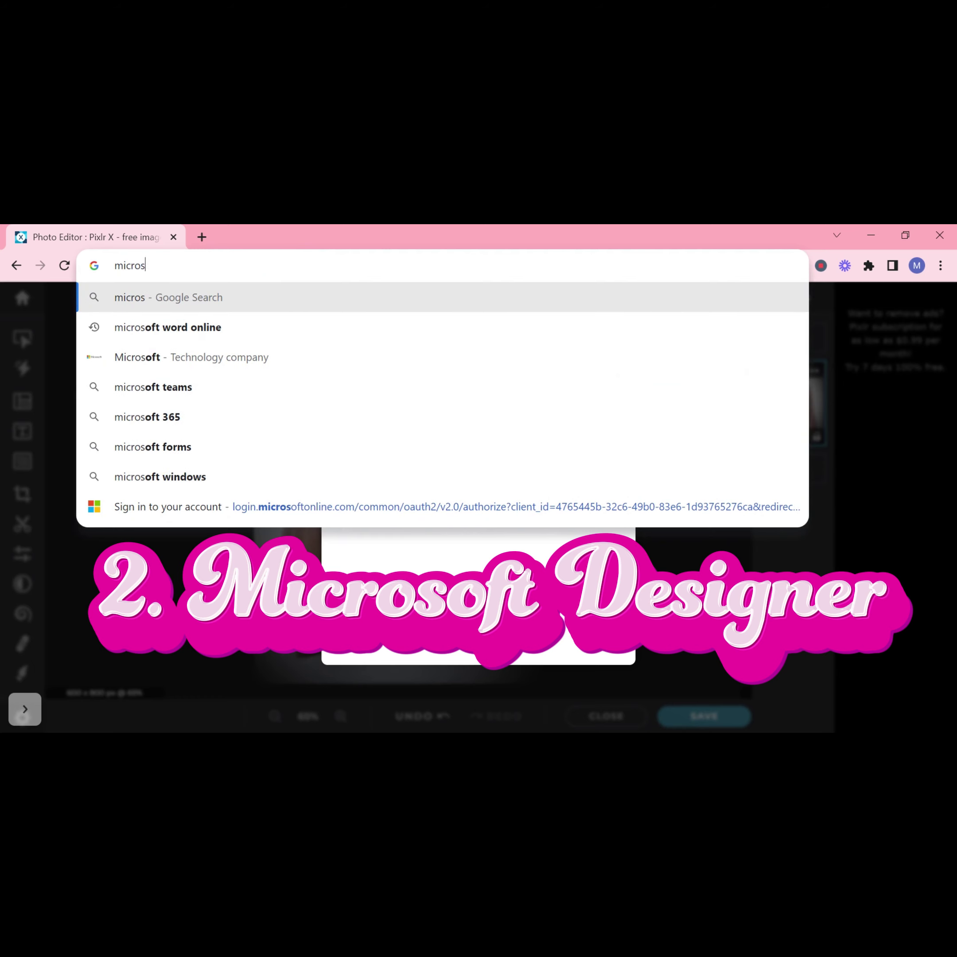
text(oft designer)
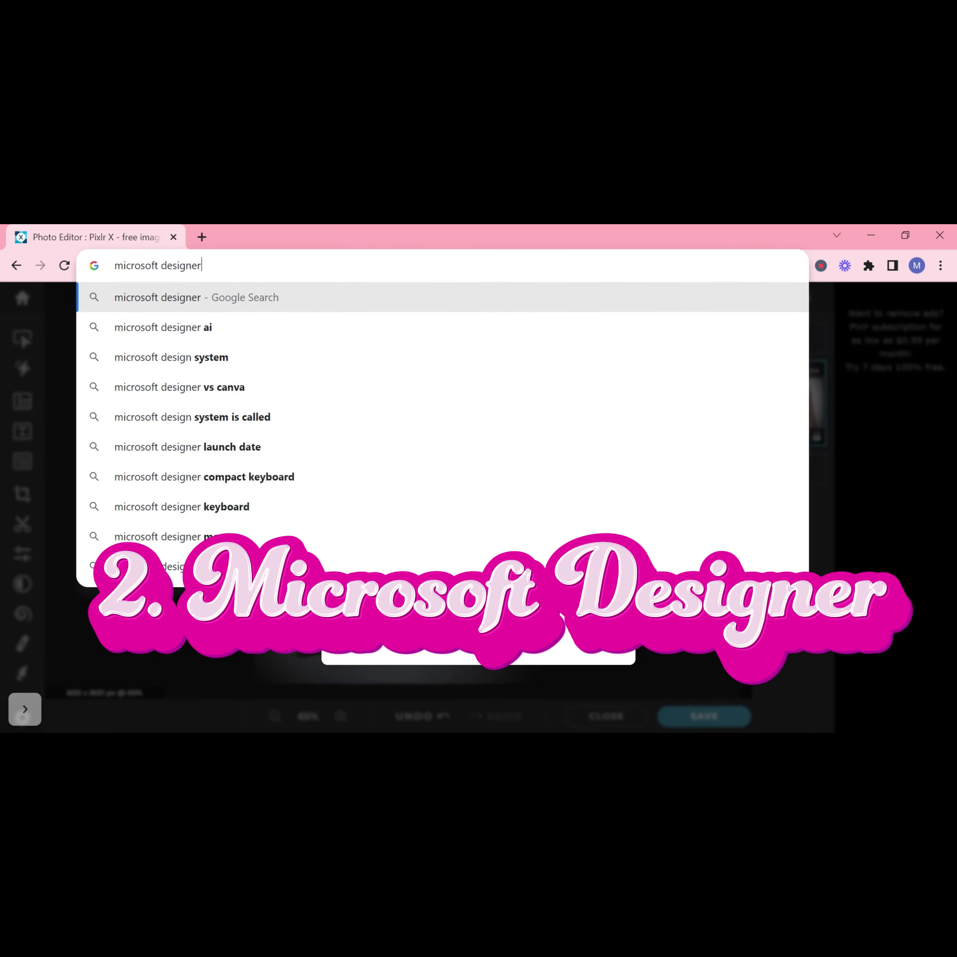
key(Return)
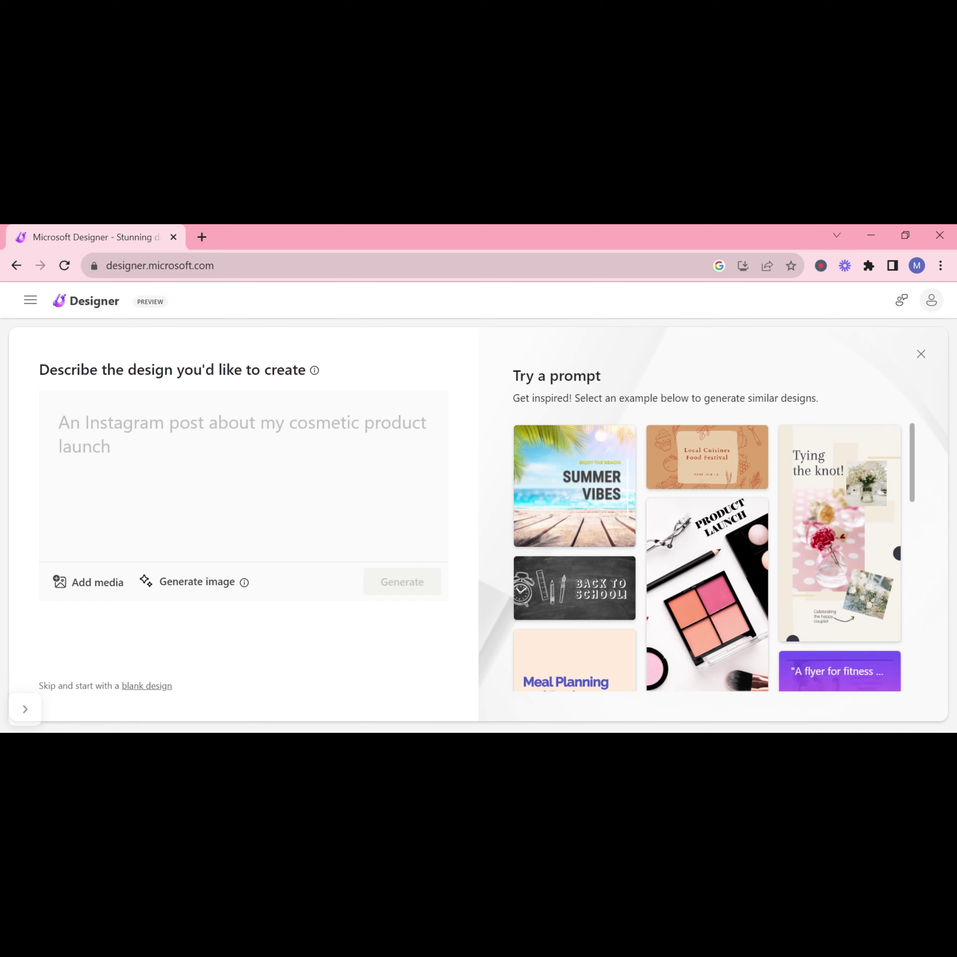
- Generate designs from 'An Insta post of trees by the beach', then use the suggested serene prompt
click(59, 422)
text(An )
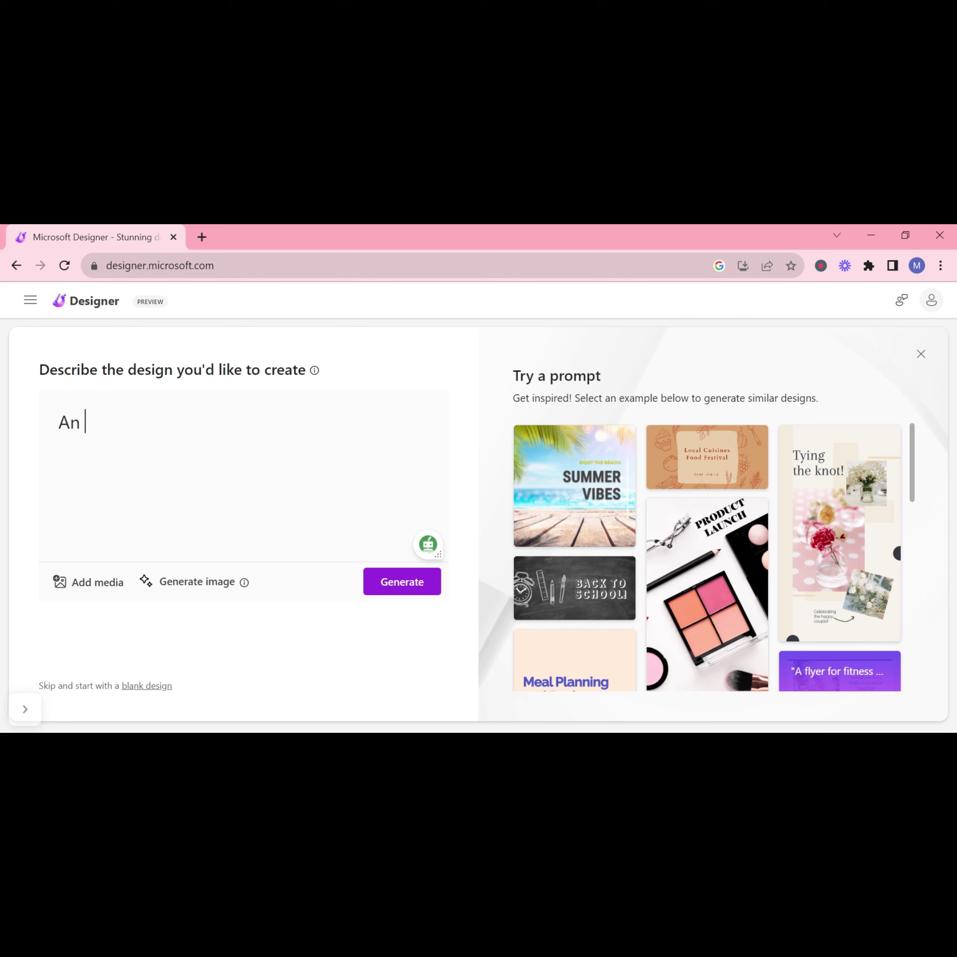
text(Insta )
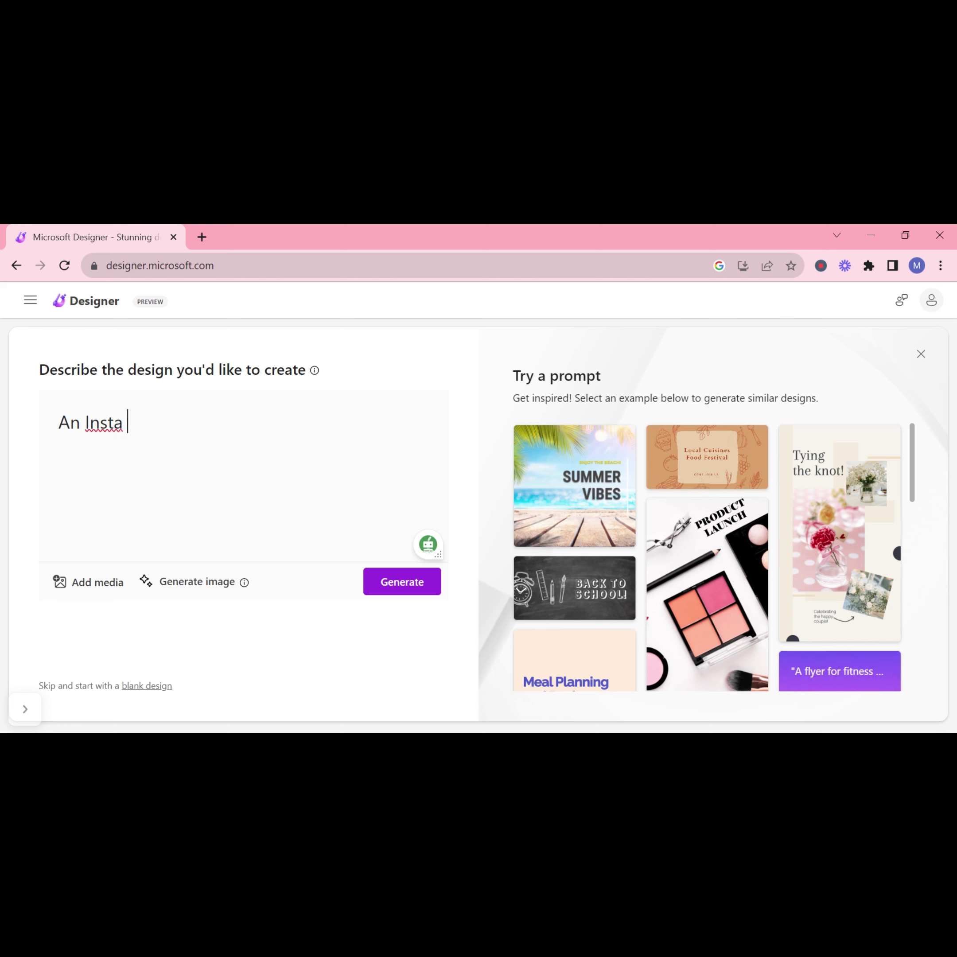
text(post of tree)
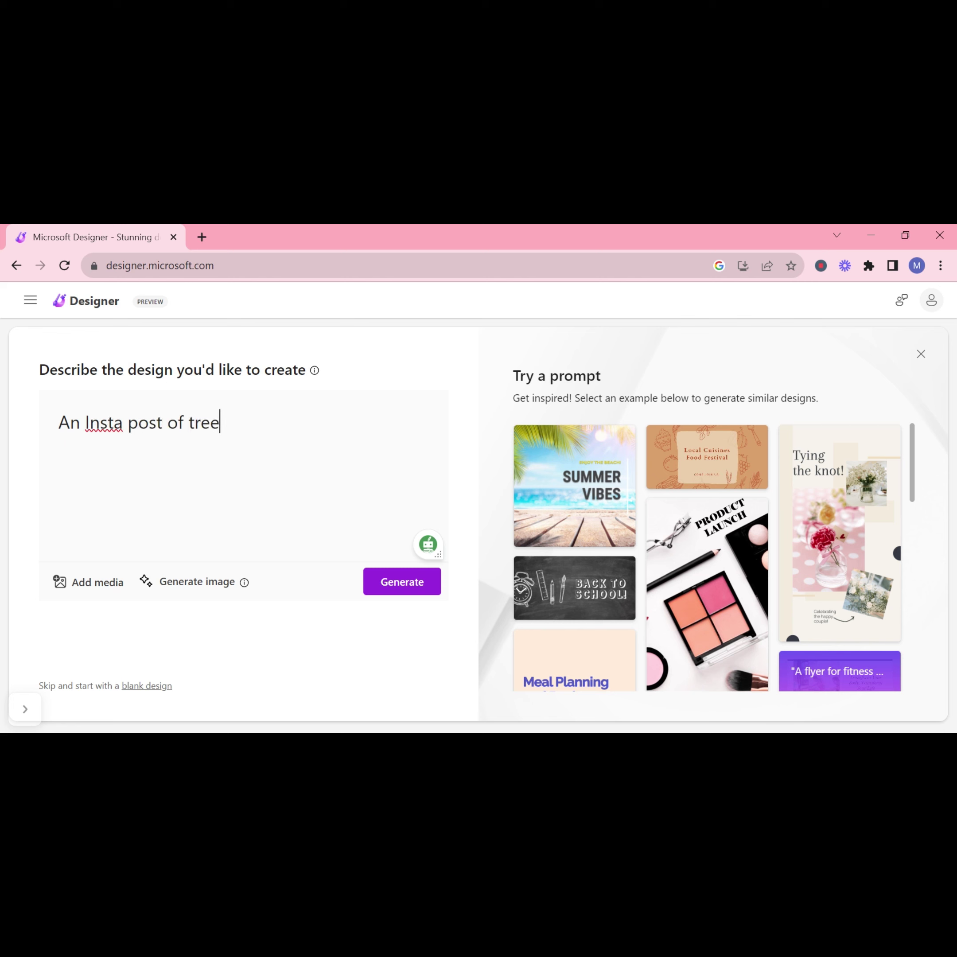
text(s)
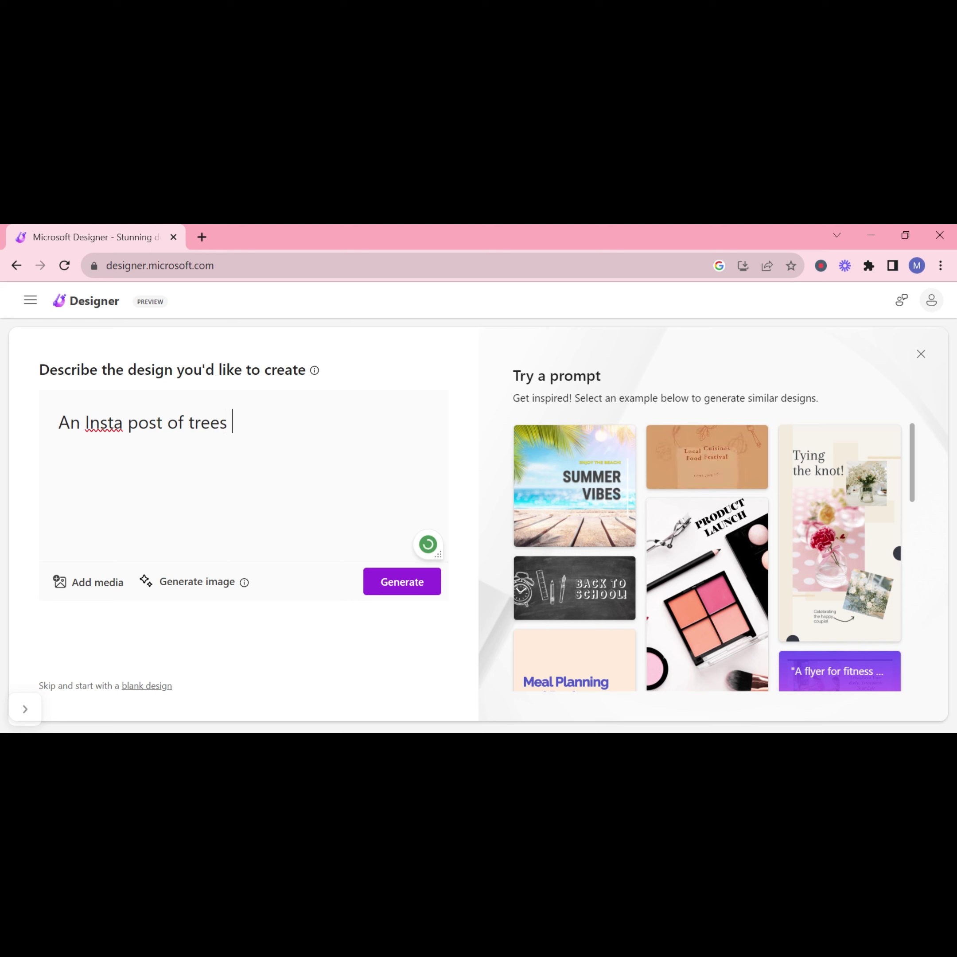
text( by the beach)
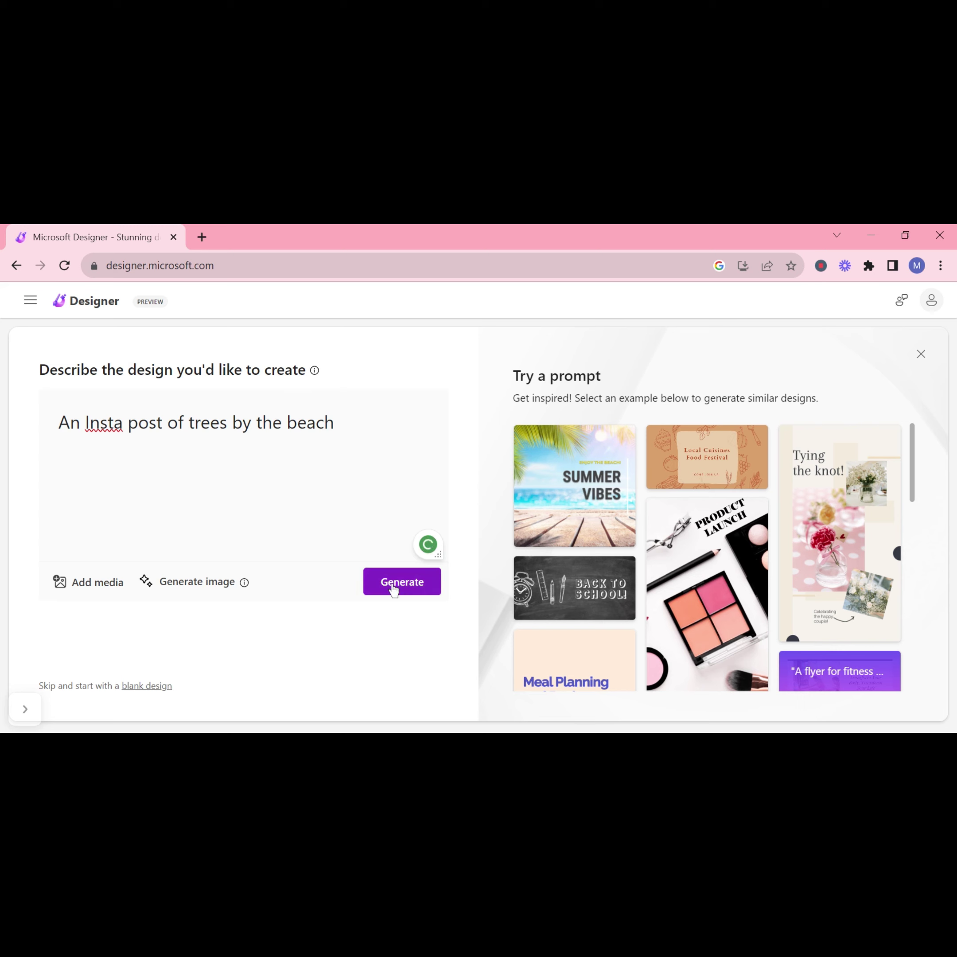
click(393, 587)
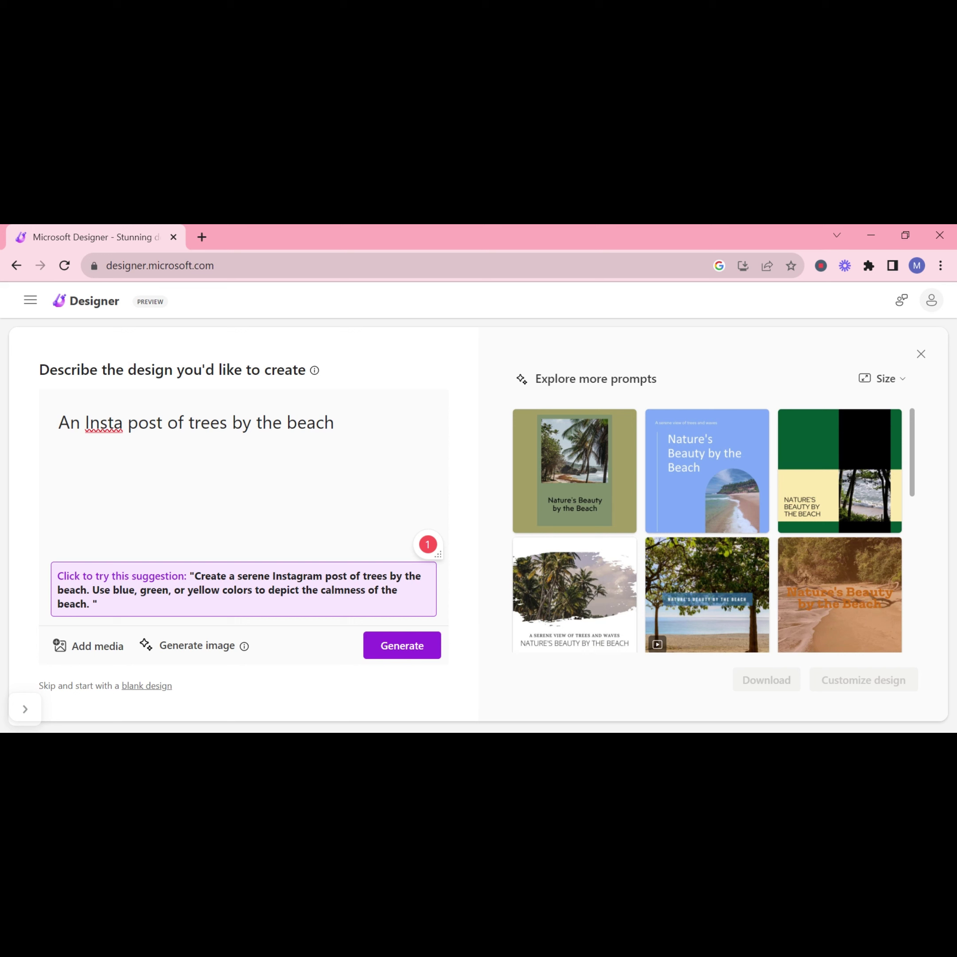
click(339, 589)
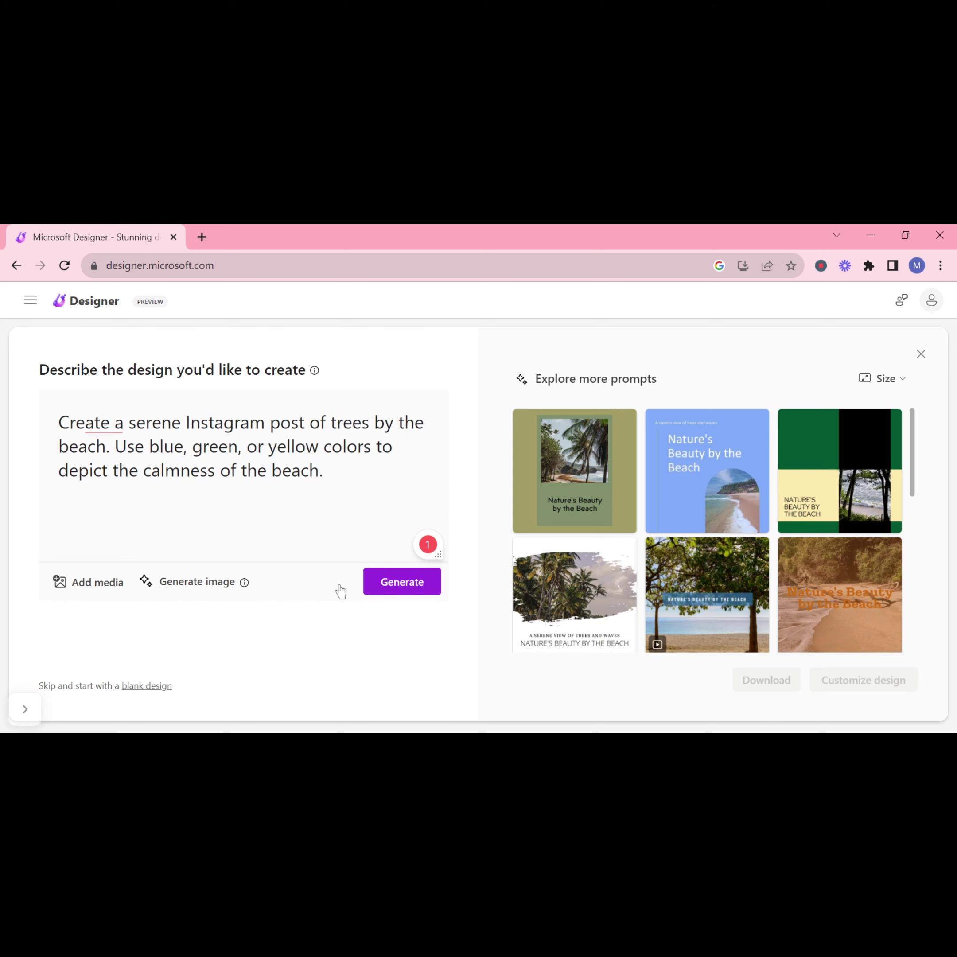
- Generate designs from the serene prompt and regenerate them in Portrait size
click(407, 588)
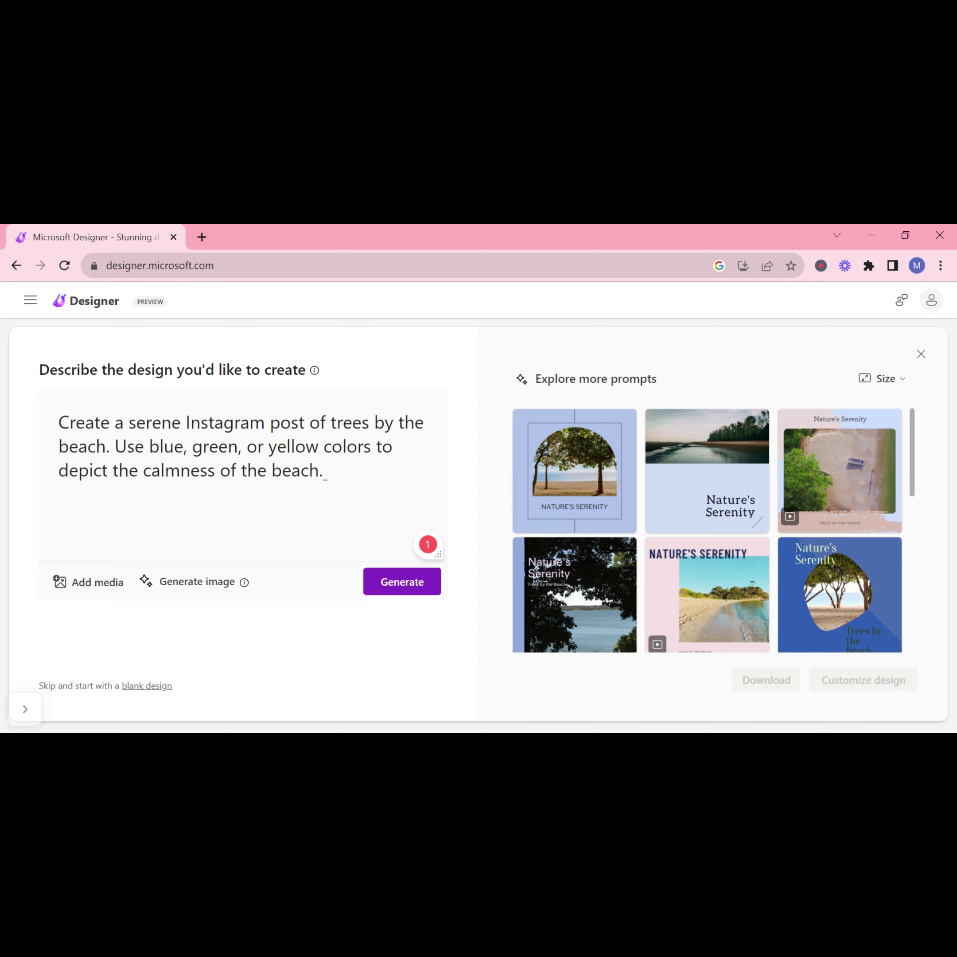
scroll(782, 485, down, 5)
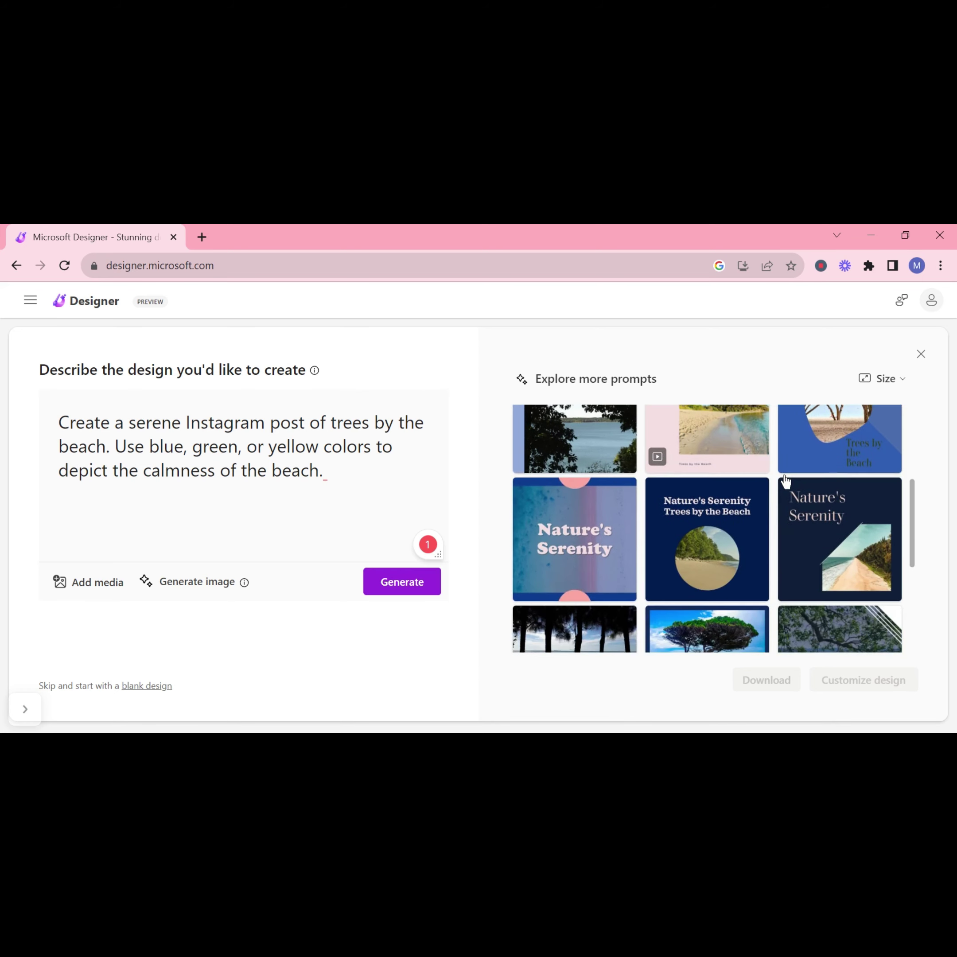
click(866, 381)
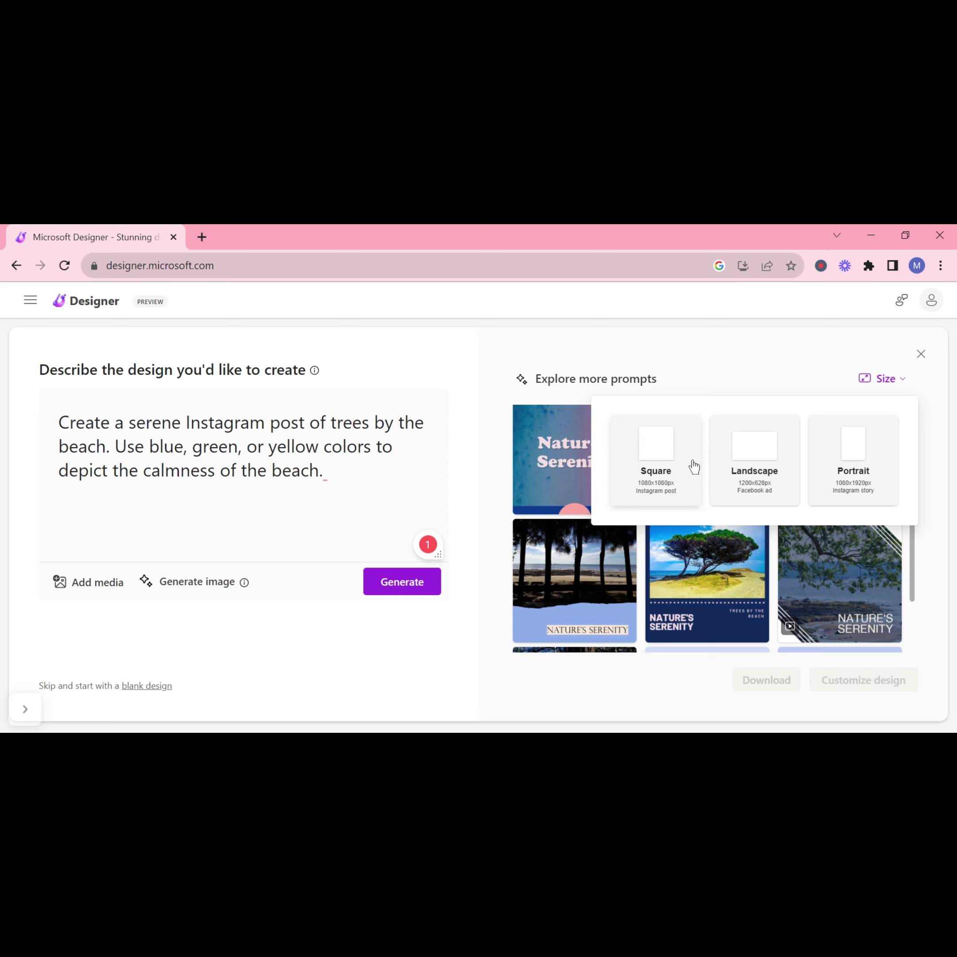
click(813, 471)
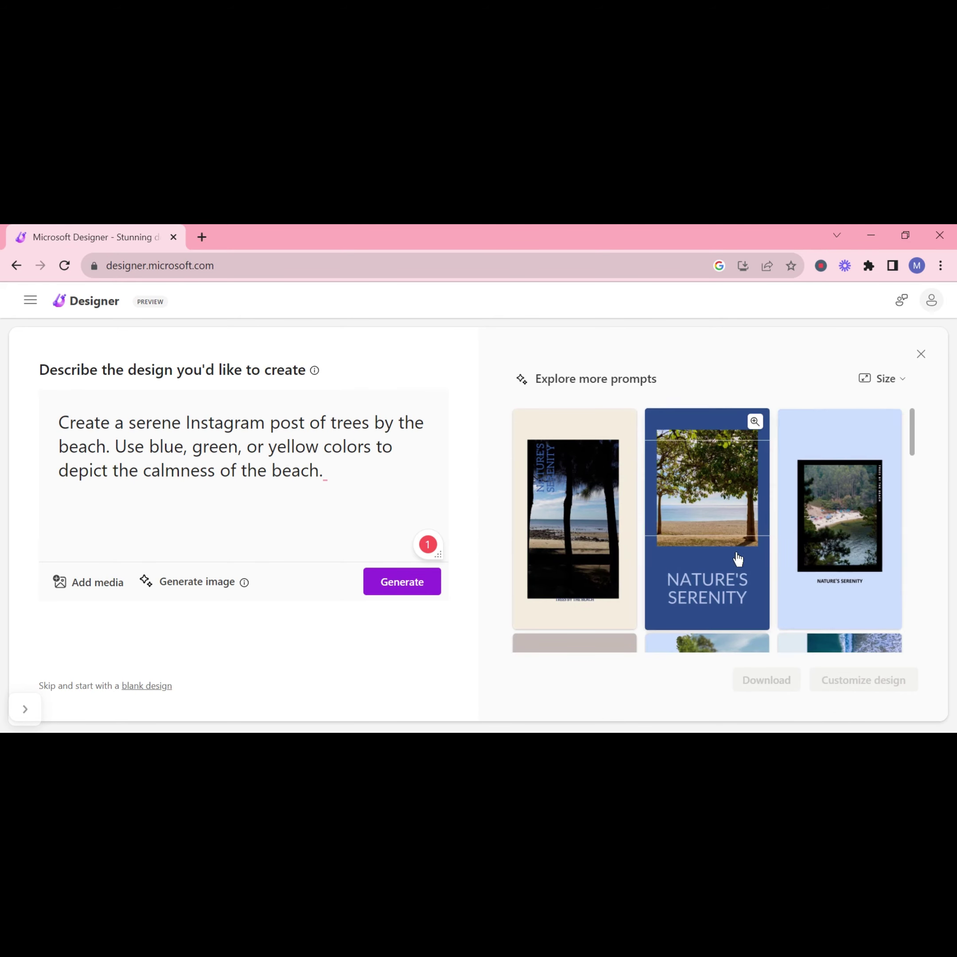
- Choose the turquoise sea-and-sand NATURE'S SERENITY design from the portrait results
scroll(737, 558, down, 6)
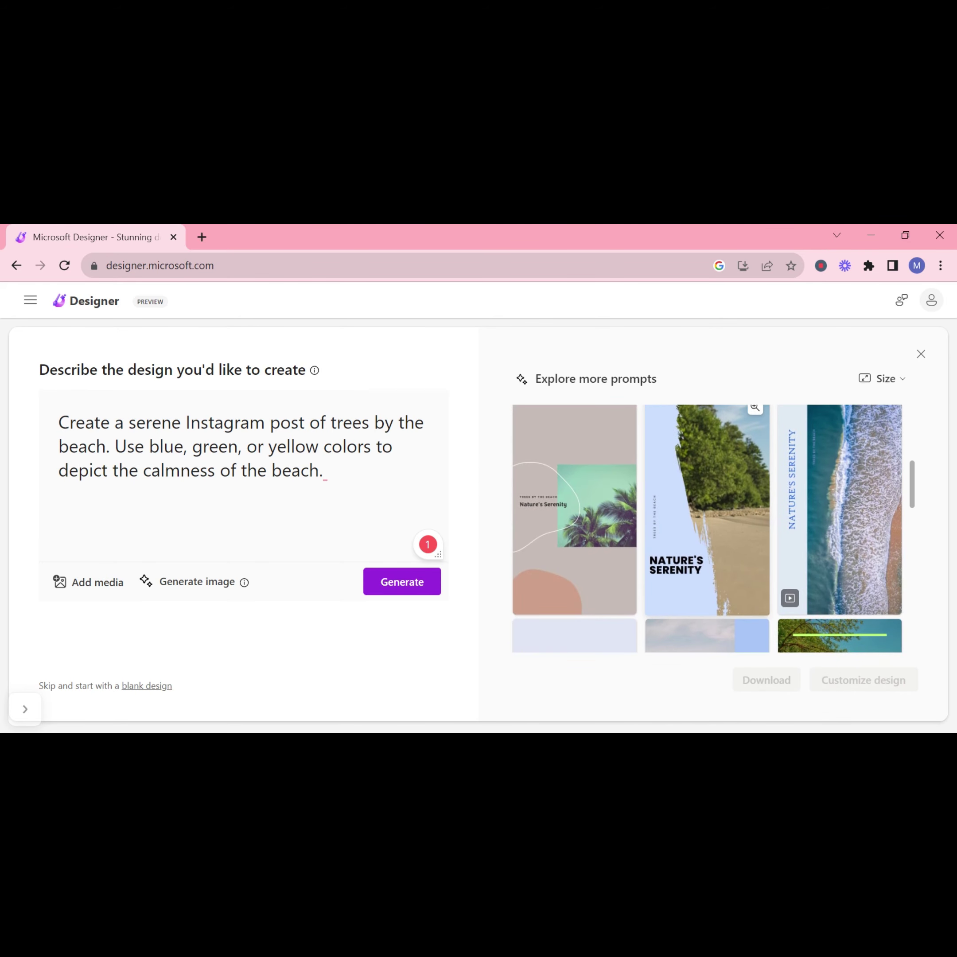
scroll(703, 542, down, 5)
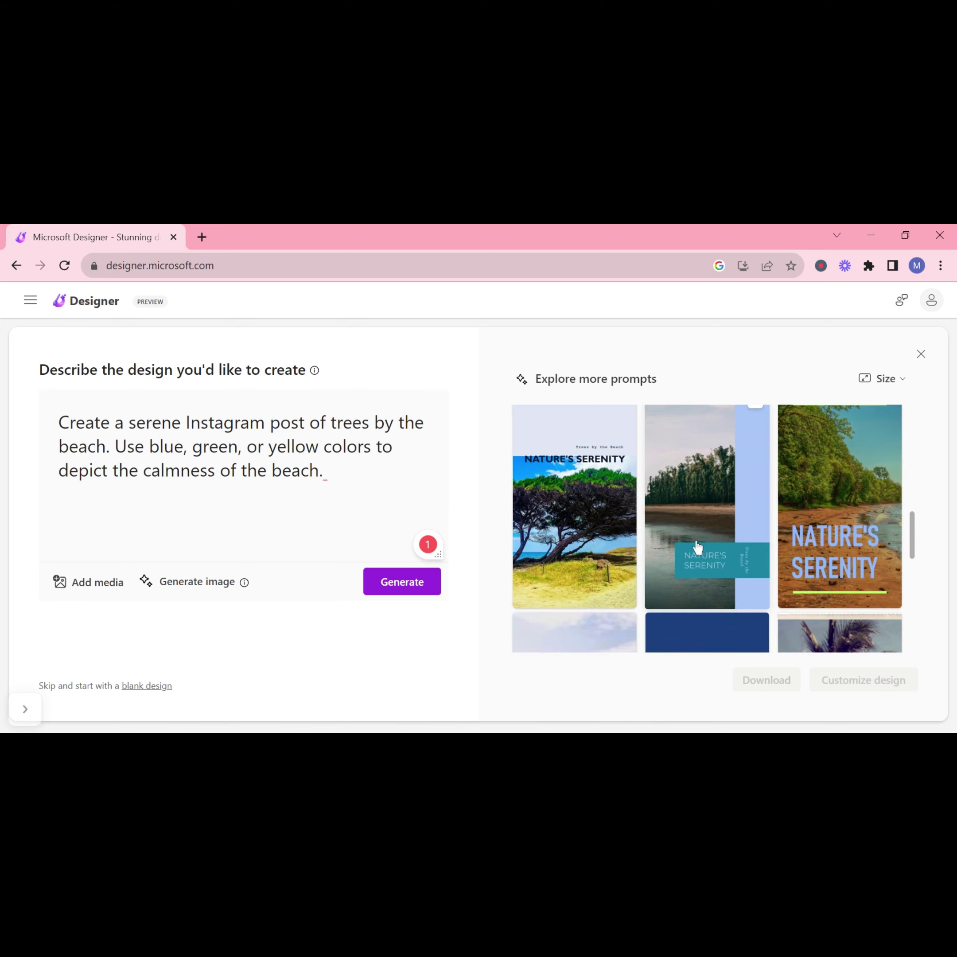
scroll(702, 541, up, 10)
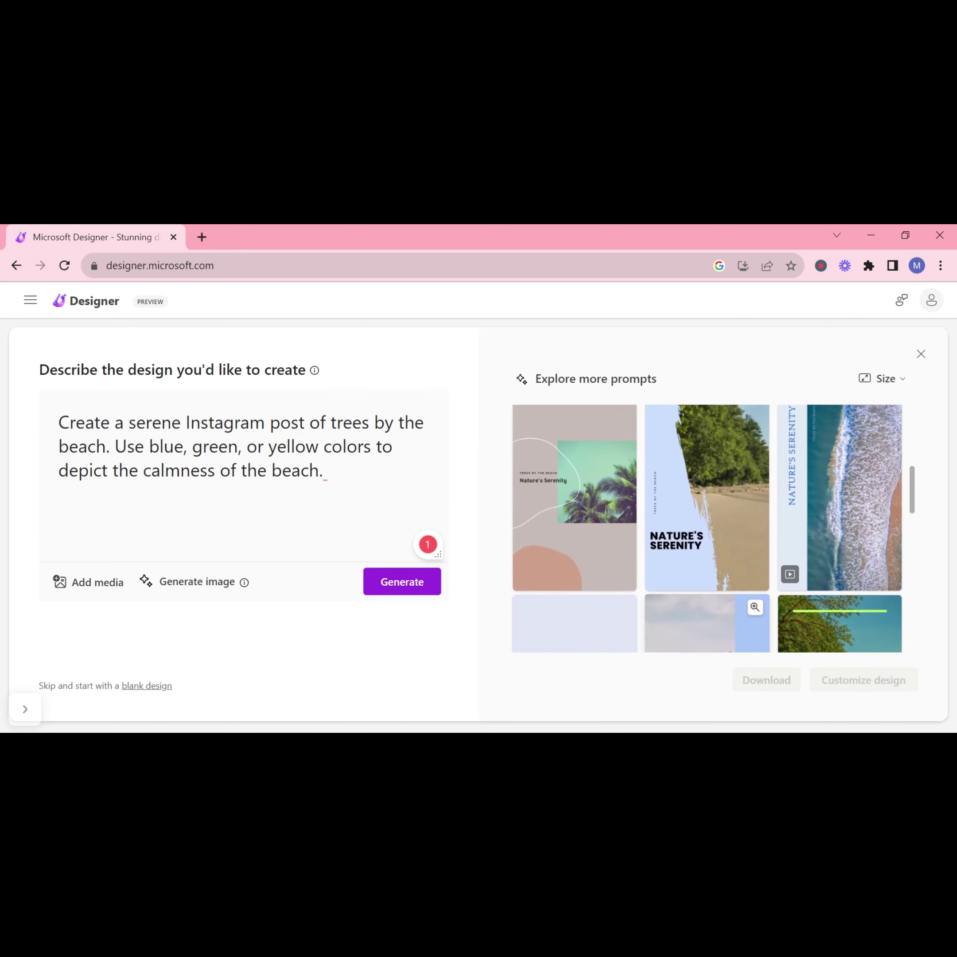
scroll(706, 533, down, 10)
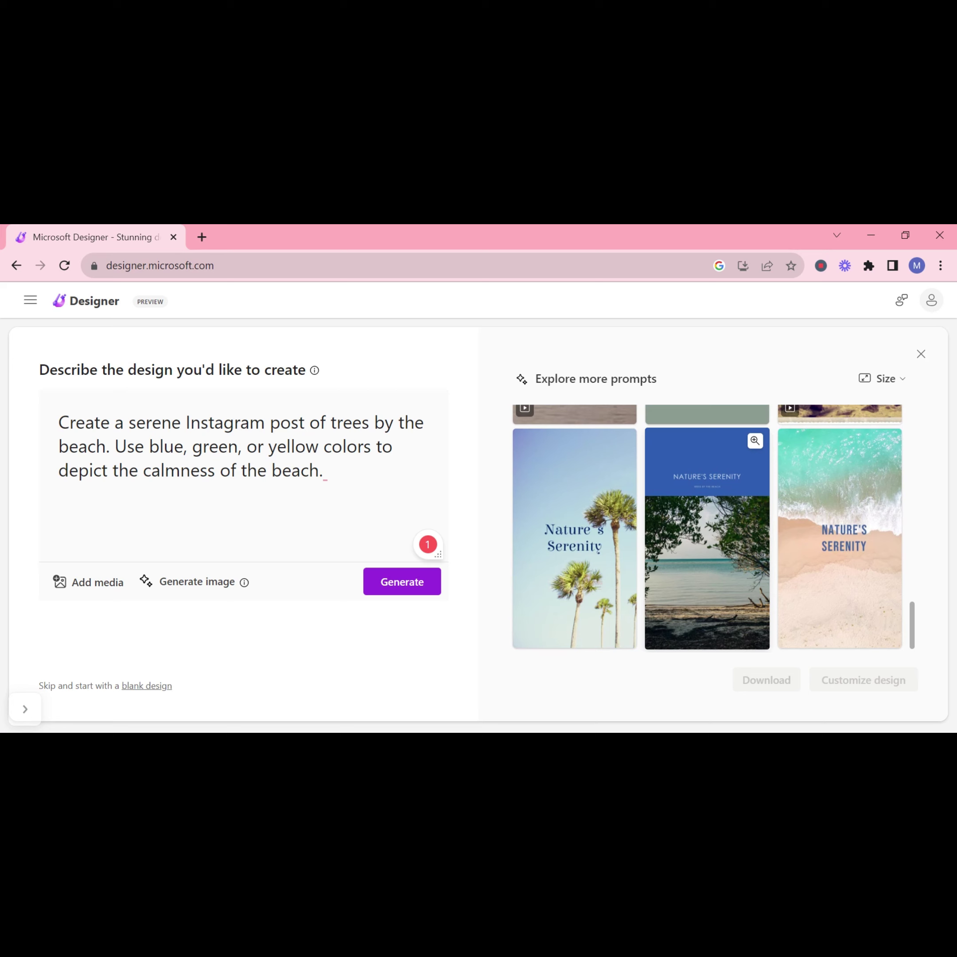
scroll(618, 613, up, 3)
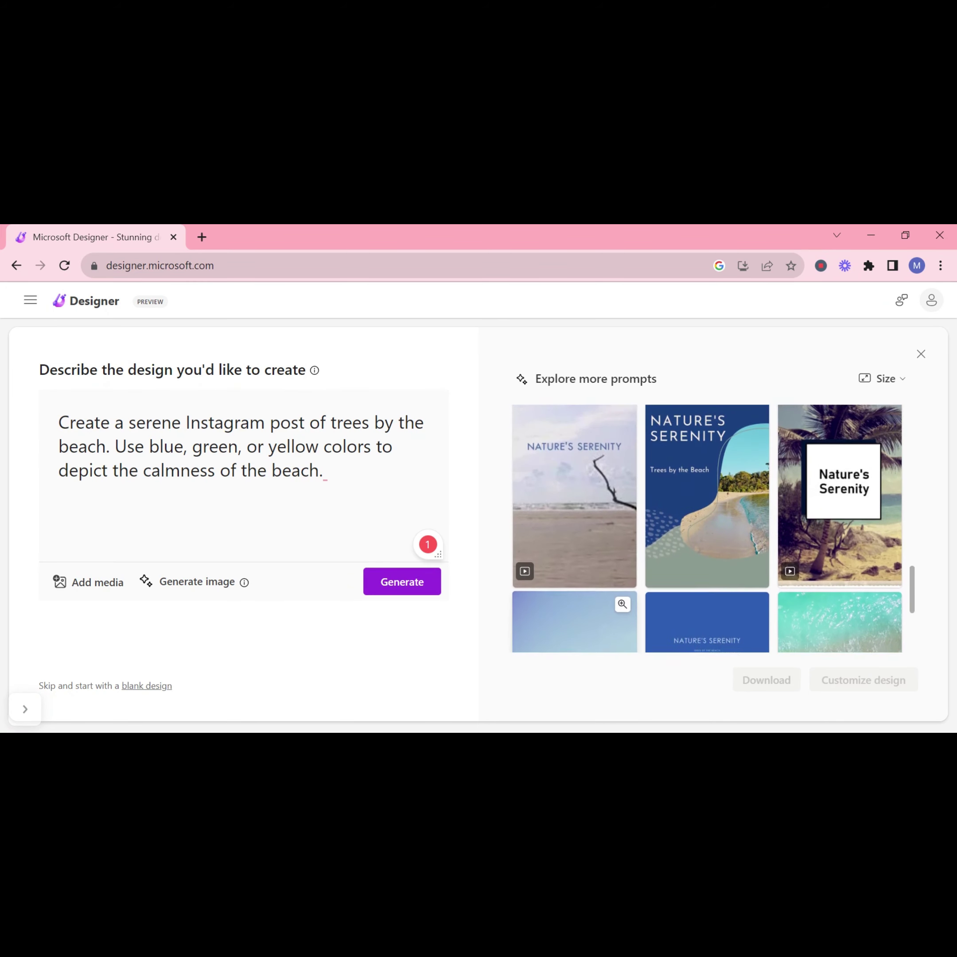
scroll(580, 563, up, 1)
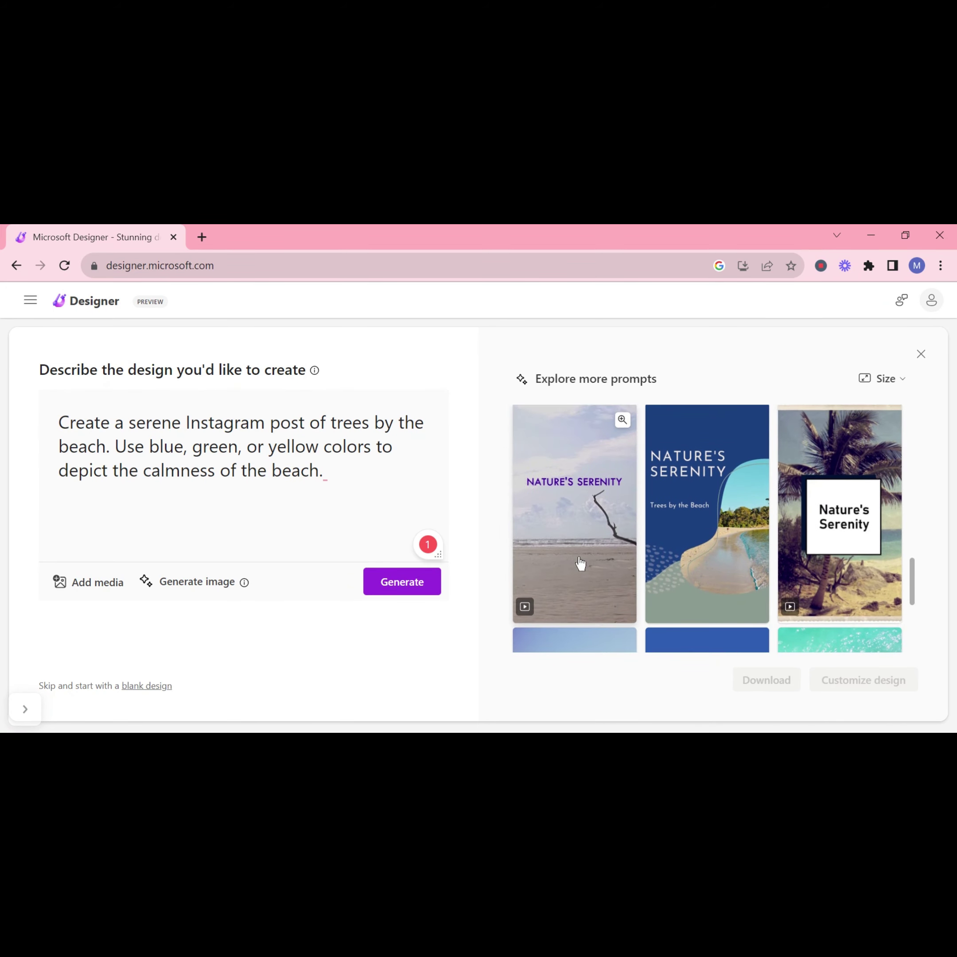
scroll(580, 563, up, 1)
scroll(713, 548, up, 2)
scroll(717, 546, down, 3)
scroll(549, 505, up, 5)
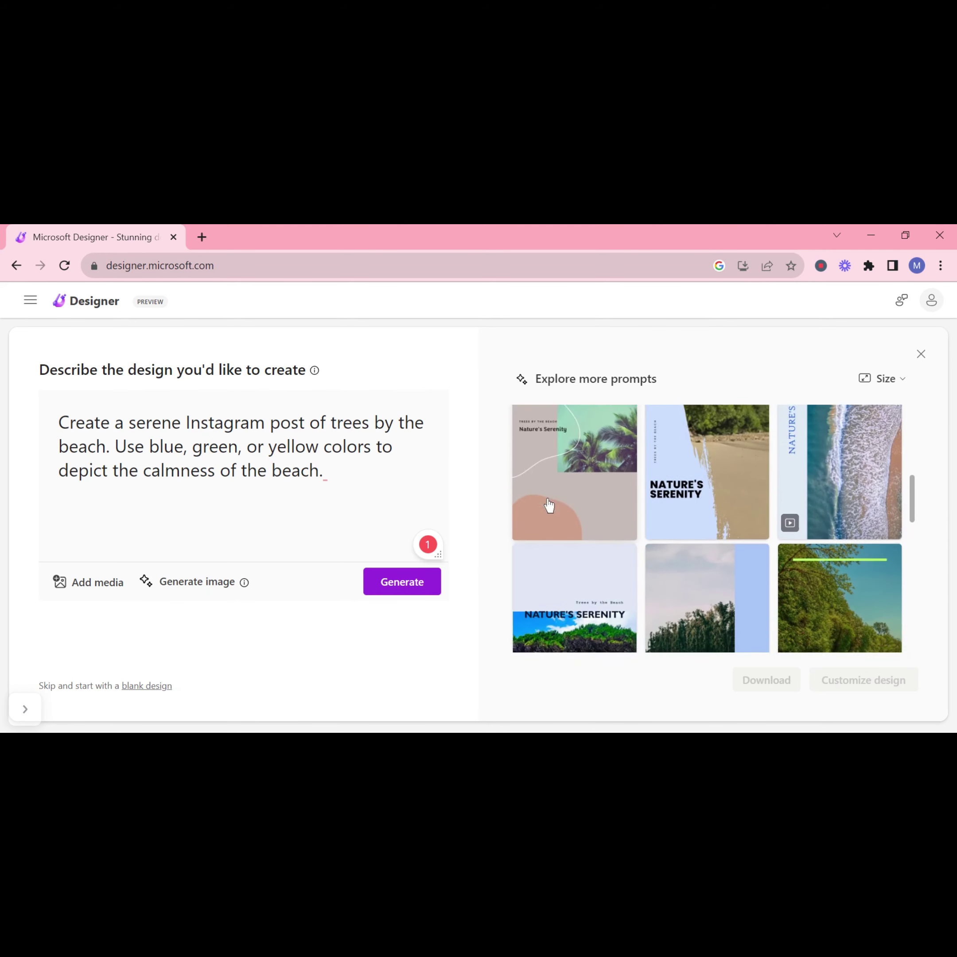
scroll(549, 505, down, 1)
scroll(619, 506, up, 2)
scroll(688, 508, up, 3)
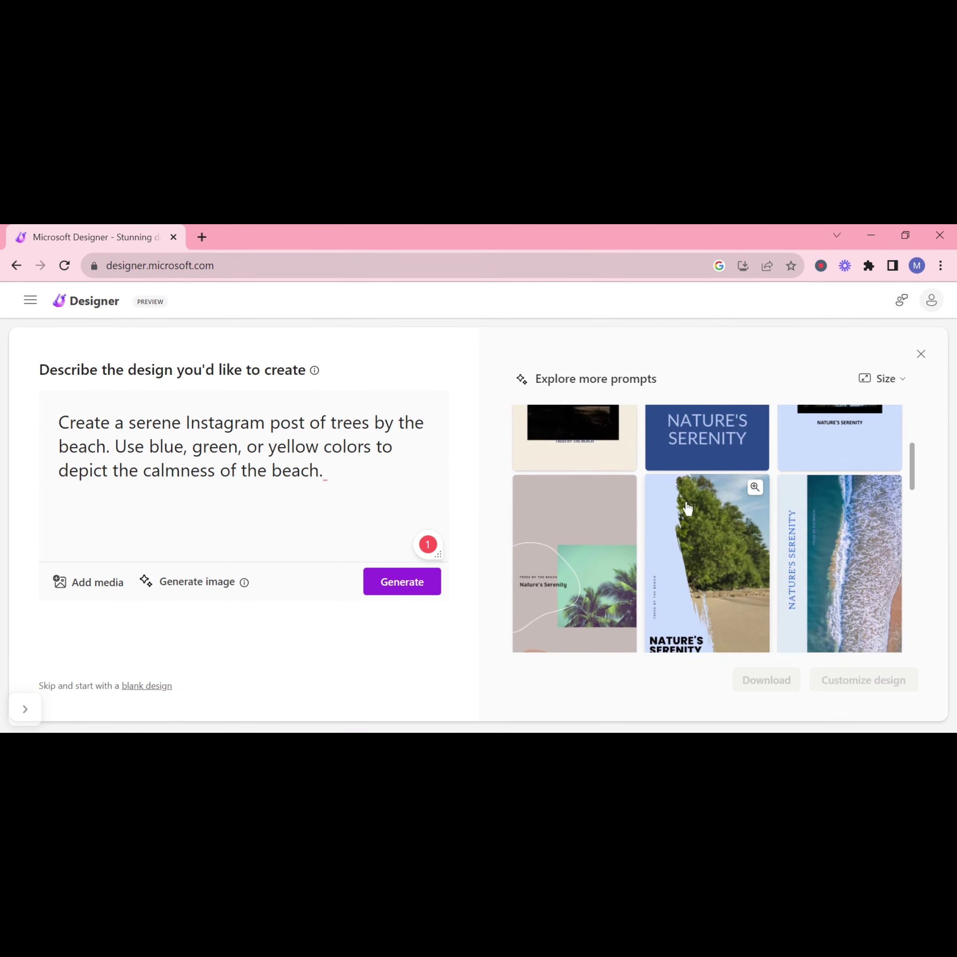
scroll(688, 508, up, 3)
scroll(687, 507, down, 2)
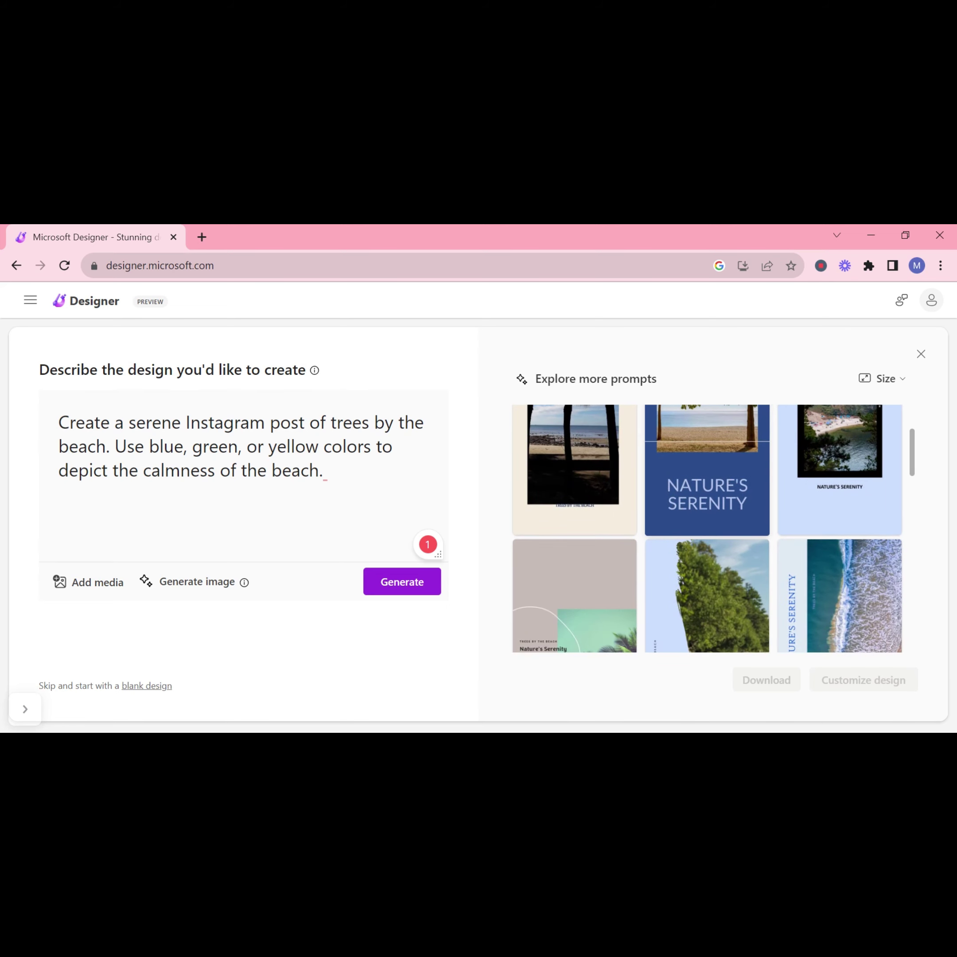
scroll(707, 528, down, 6)
scroll(707, 528, down, 3)
click(840, 540)
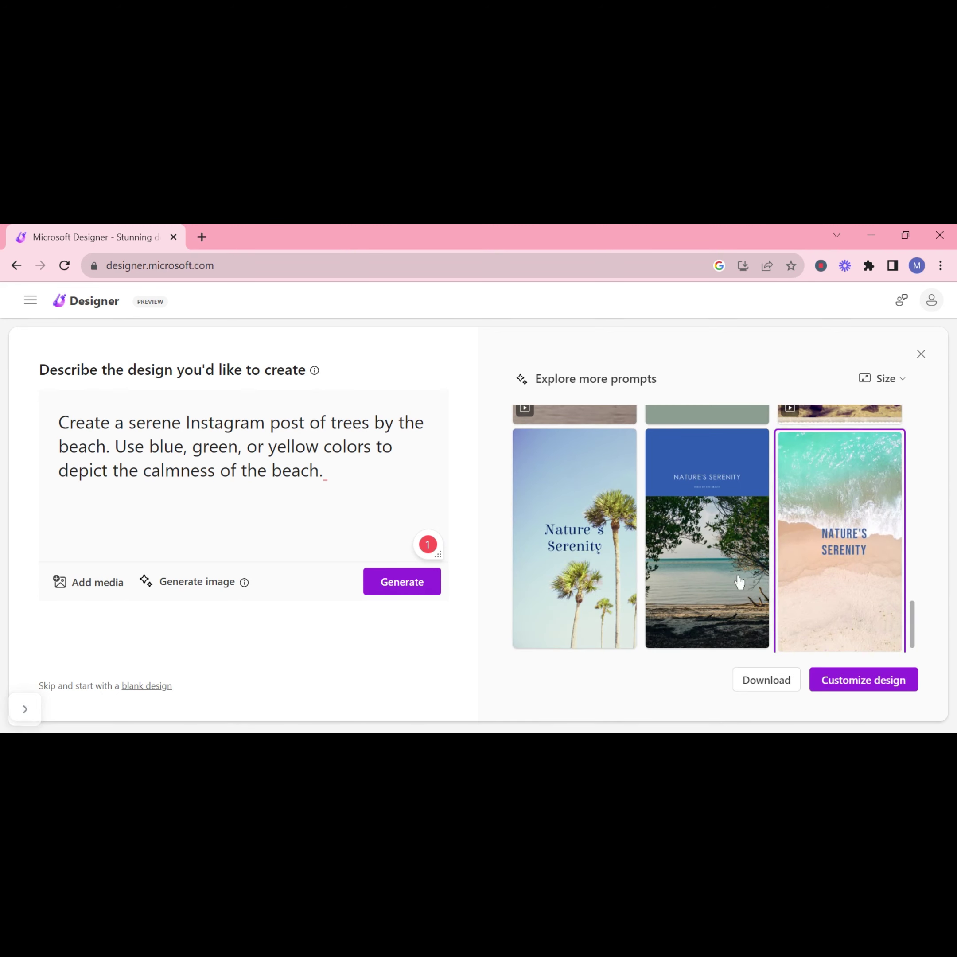
- Download the turquoise design as a PNG with an opaque background and dismiss the confirmation
click(766, 680)
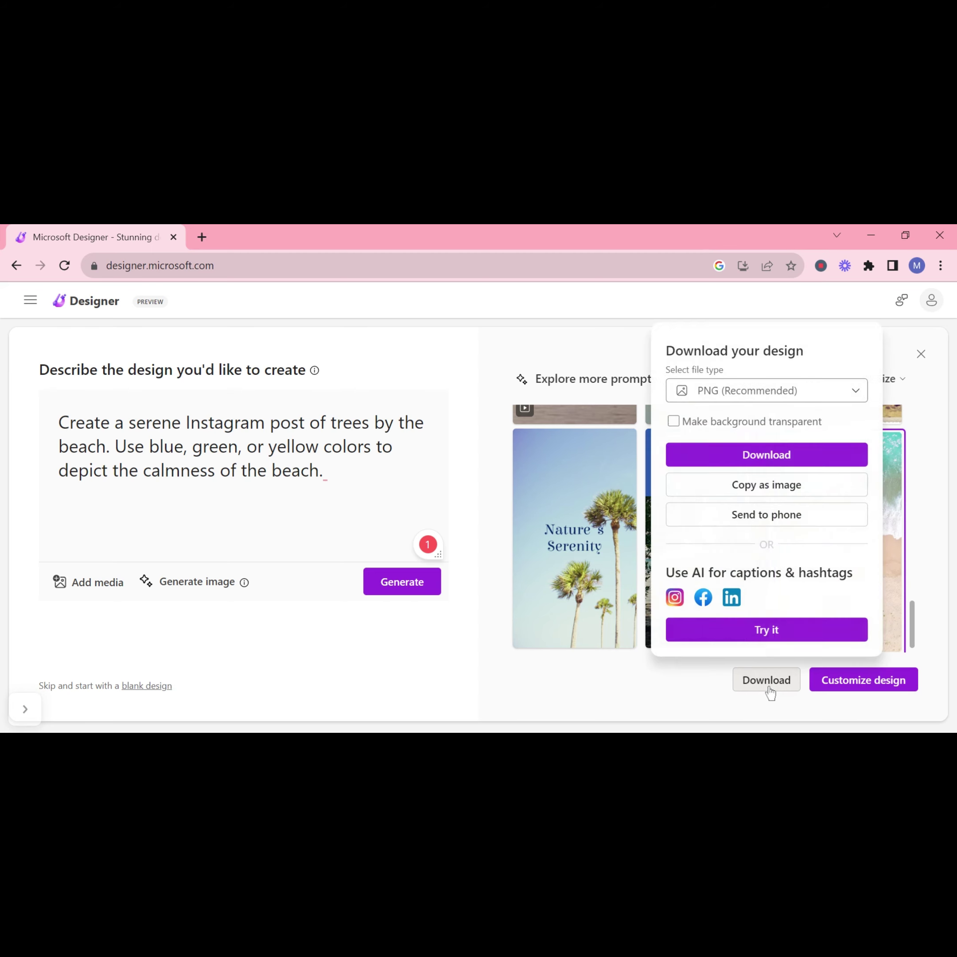
click(719, 402)
click(730, 448)
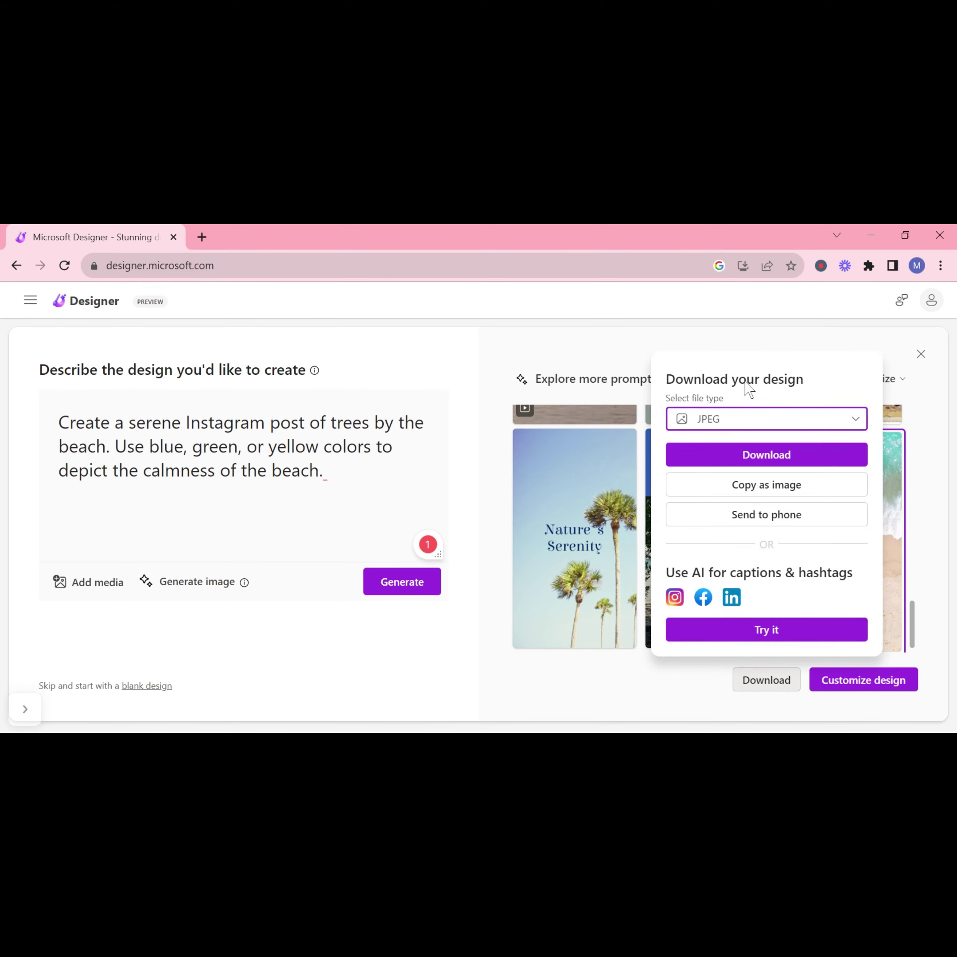
click(740, 422)
click(720, 446)
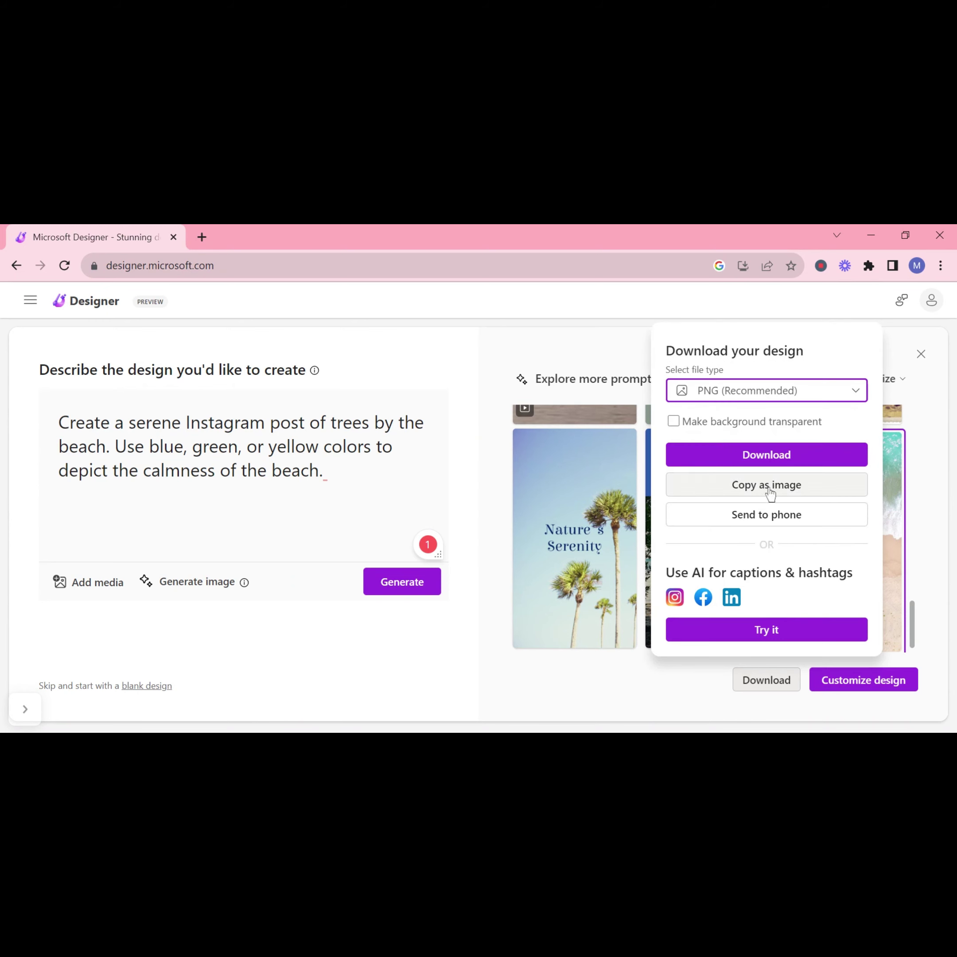
click(673, 422)
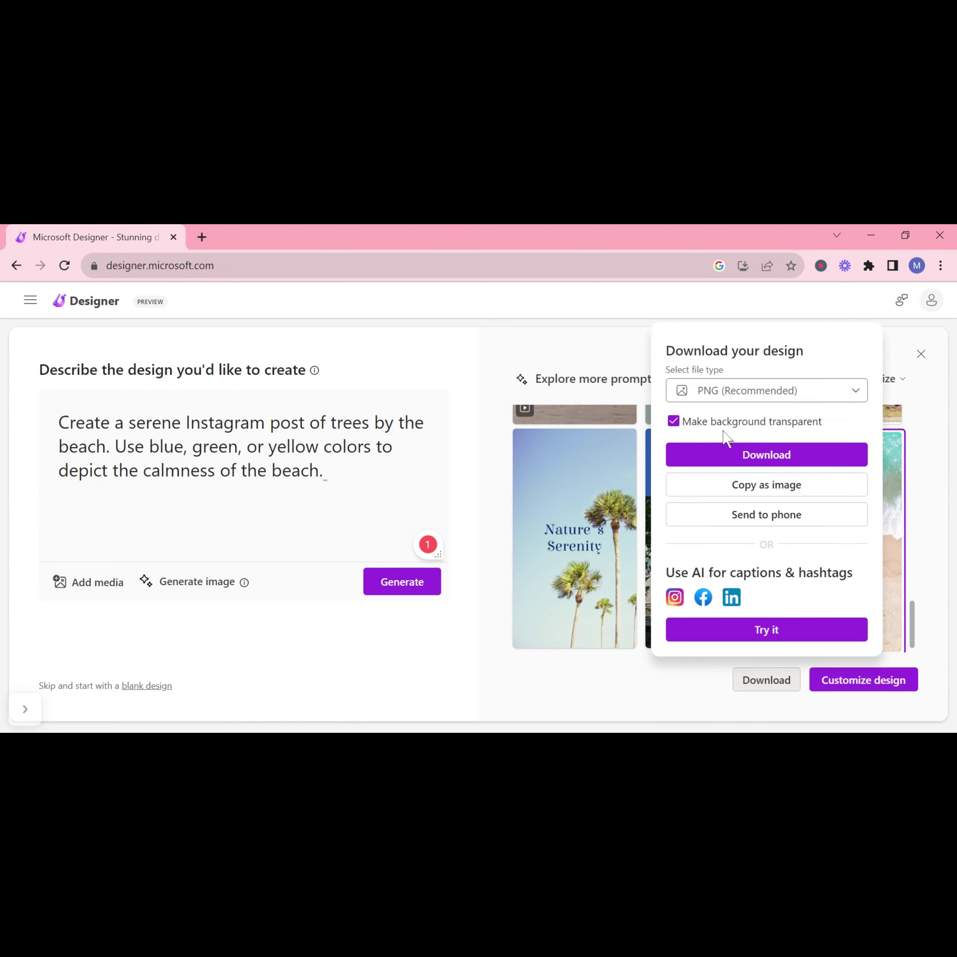
click(673, 422)
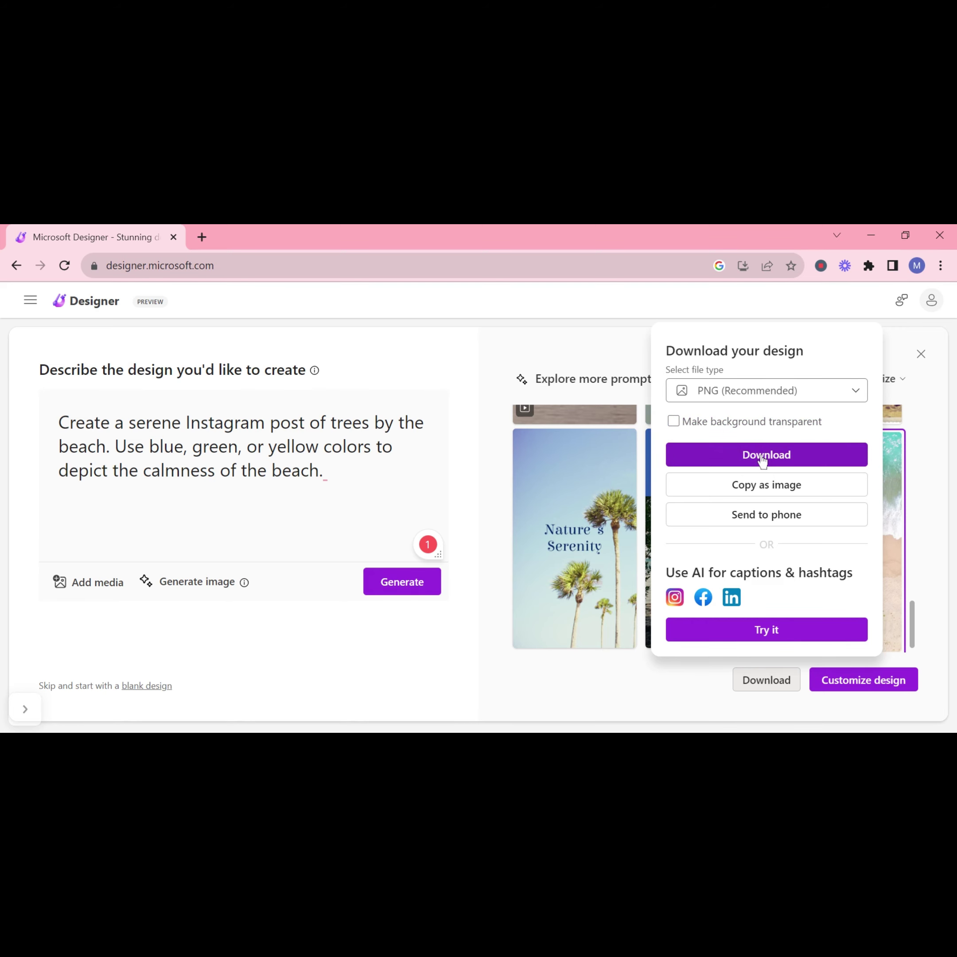
click(763, 458)
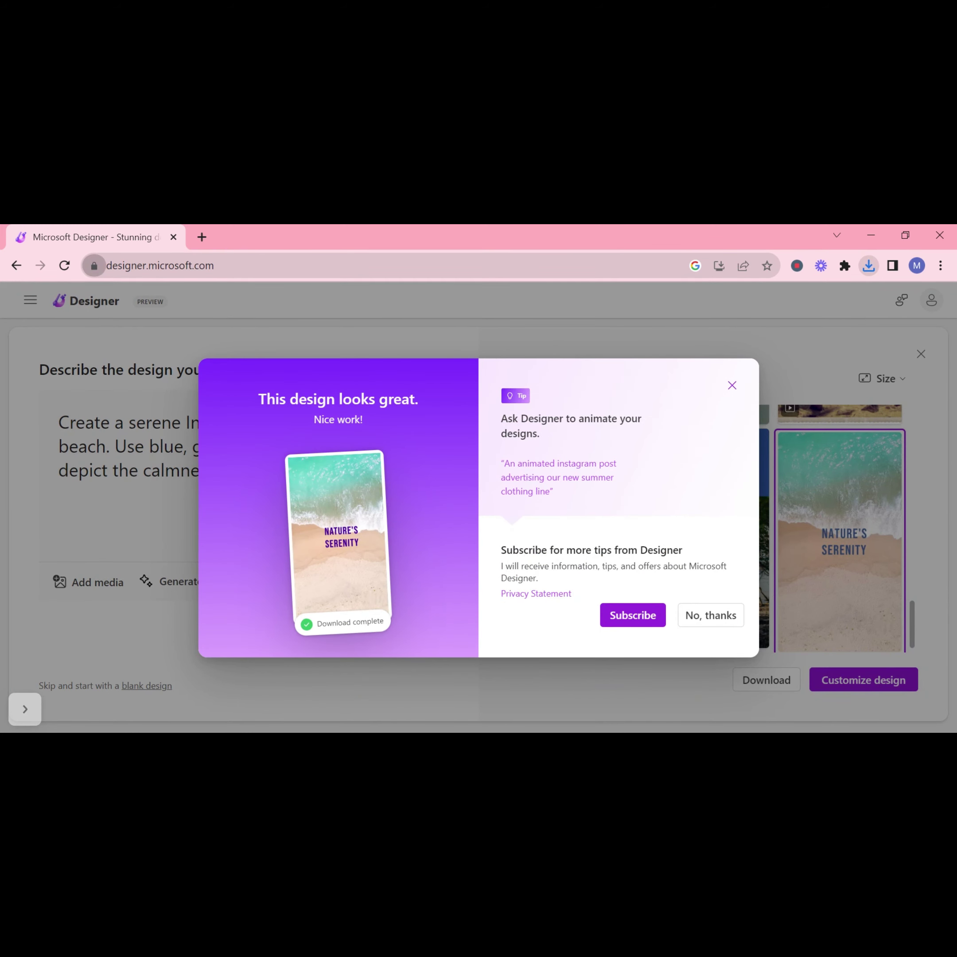
click(732, 386)
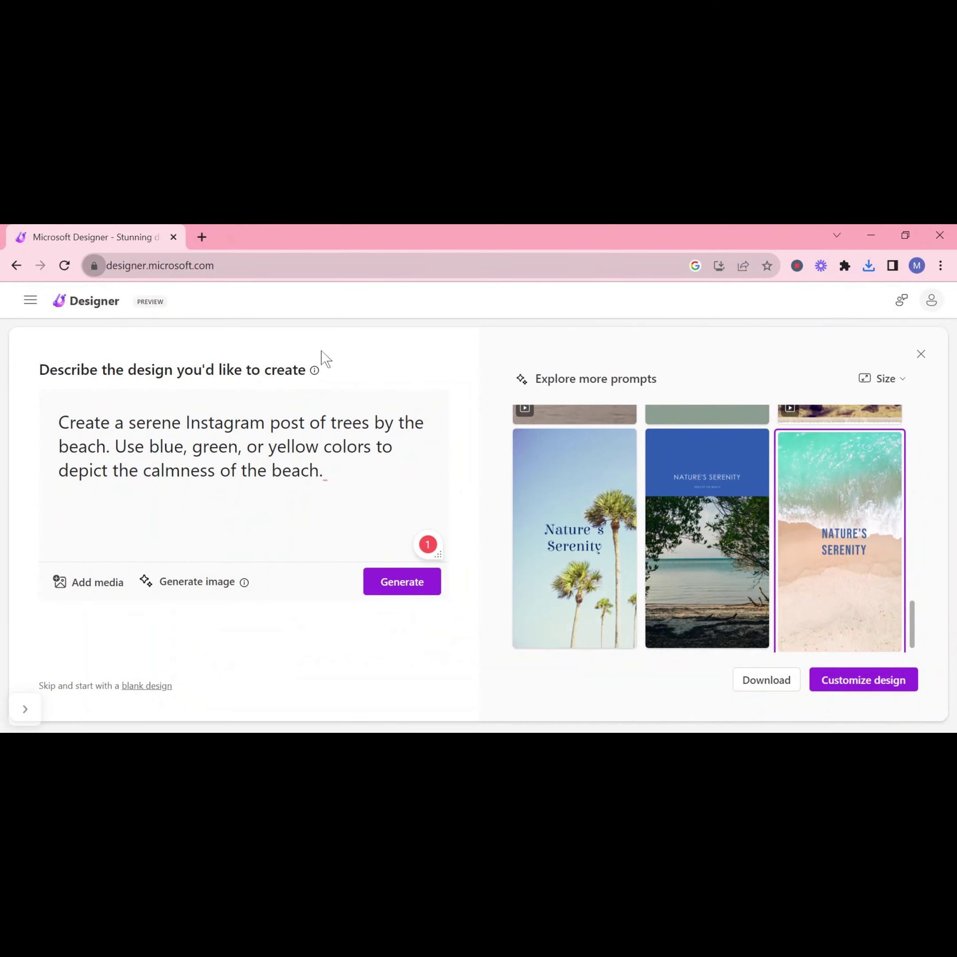
- Open the beach design for editing and change the title colour from blue to red
click(874, 687)
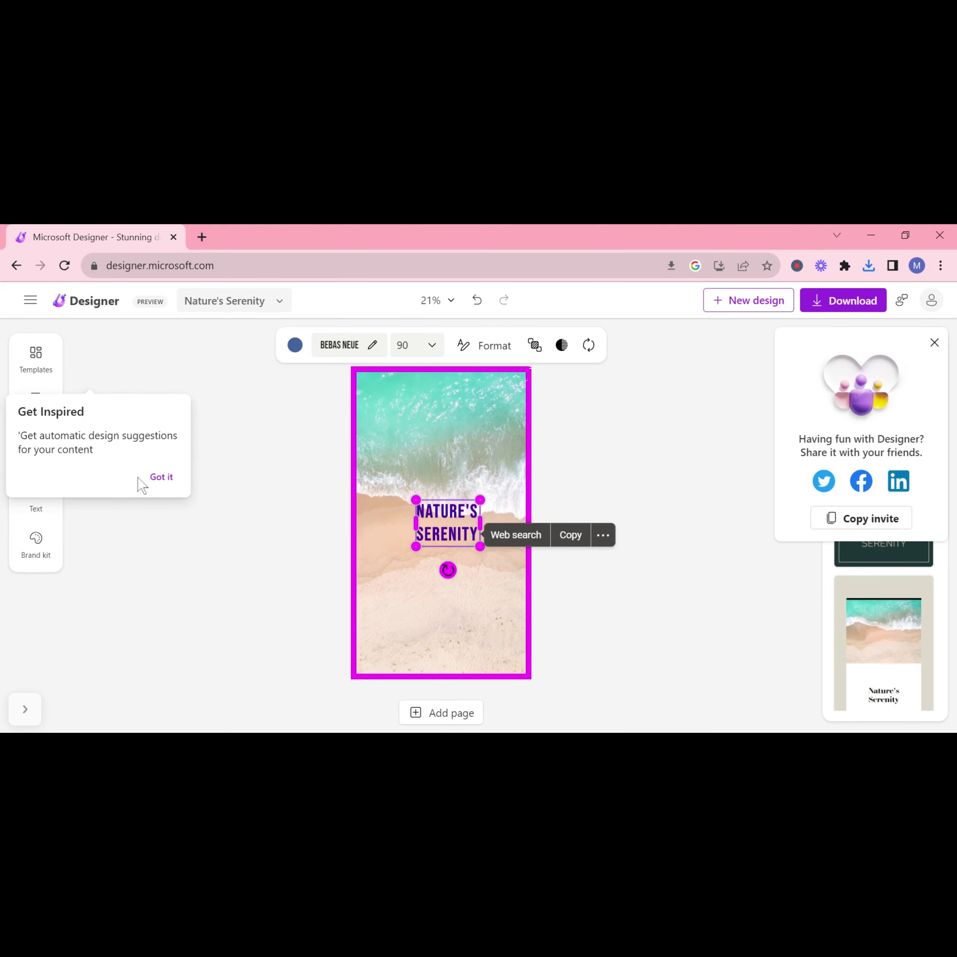
click(159, 478)
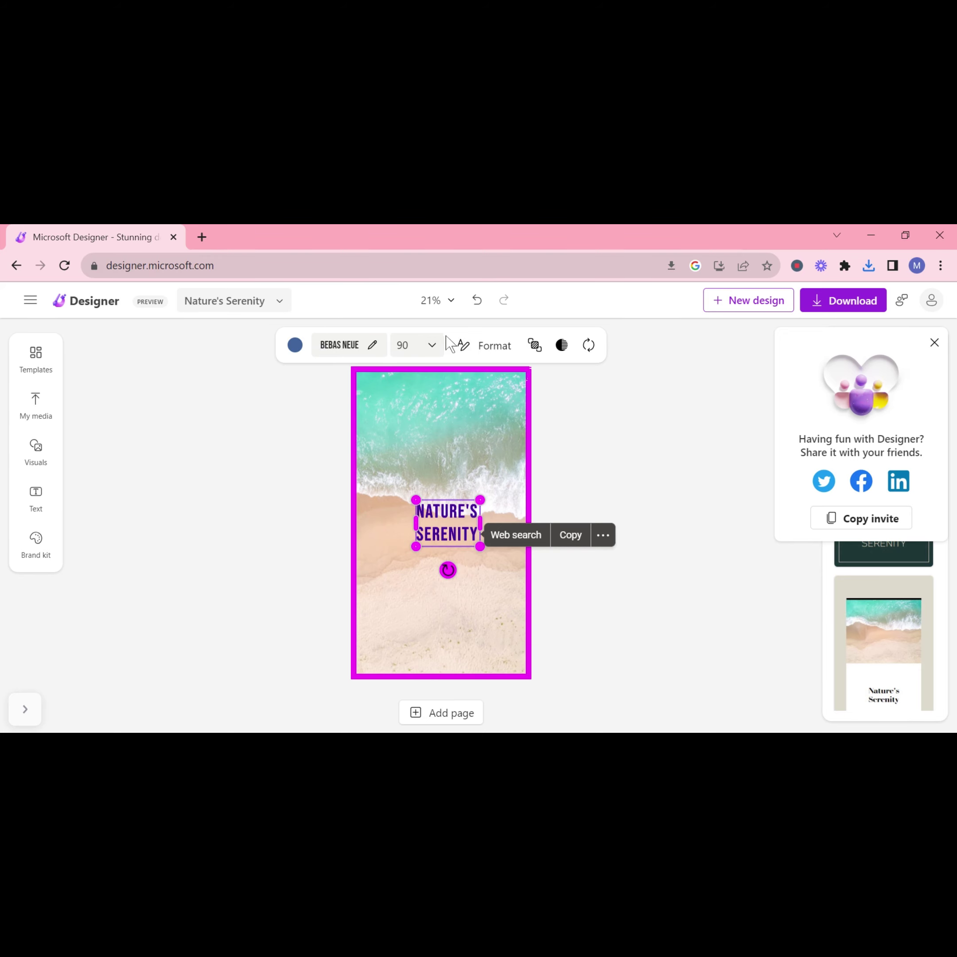
click(296, 352)
click(221, 410)
click(296, 346)
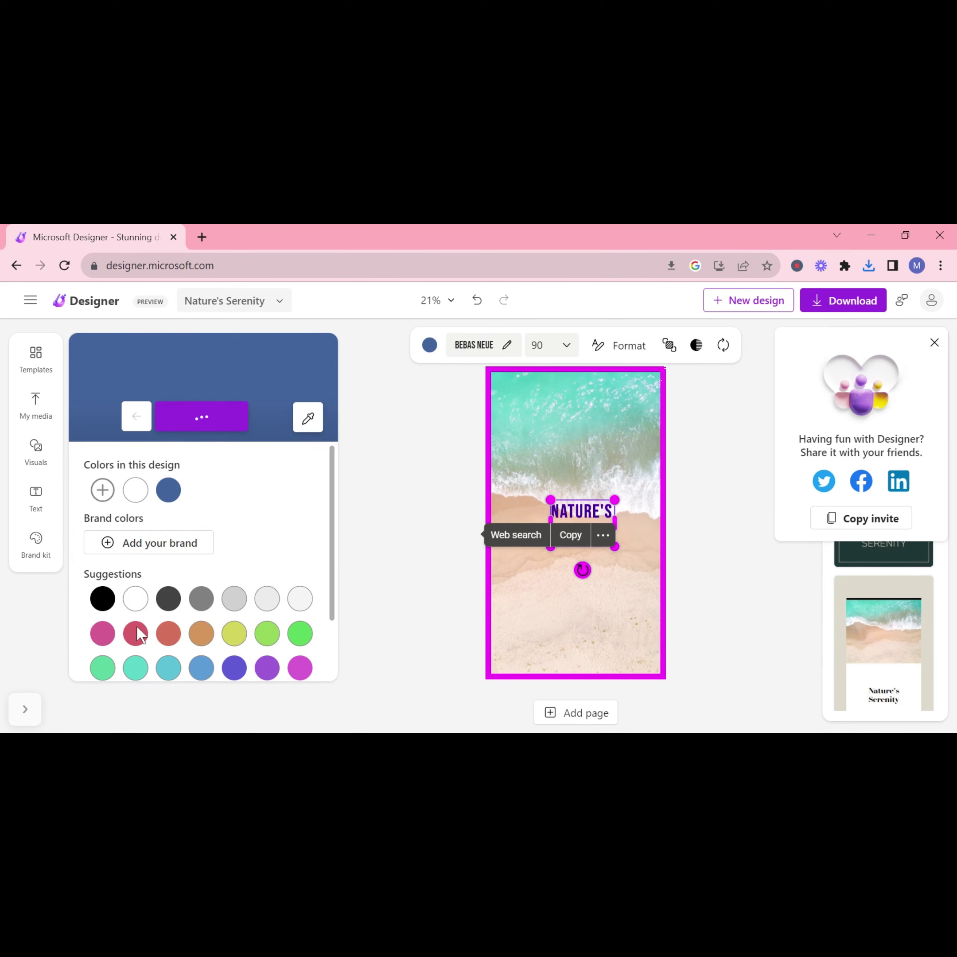
click(136, 632)
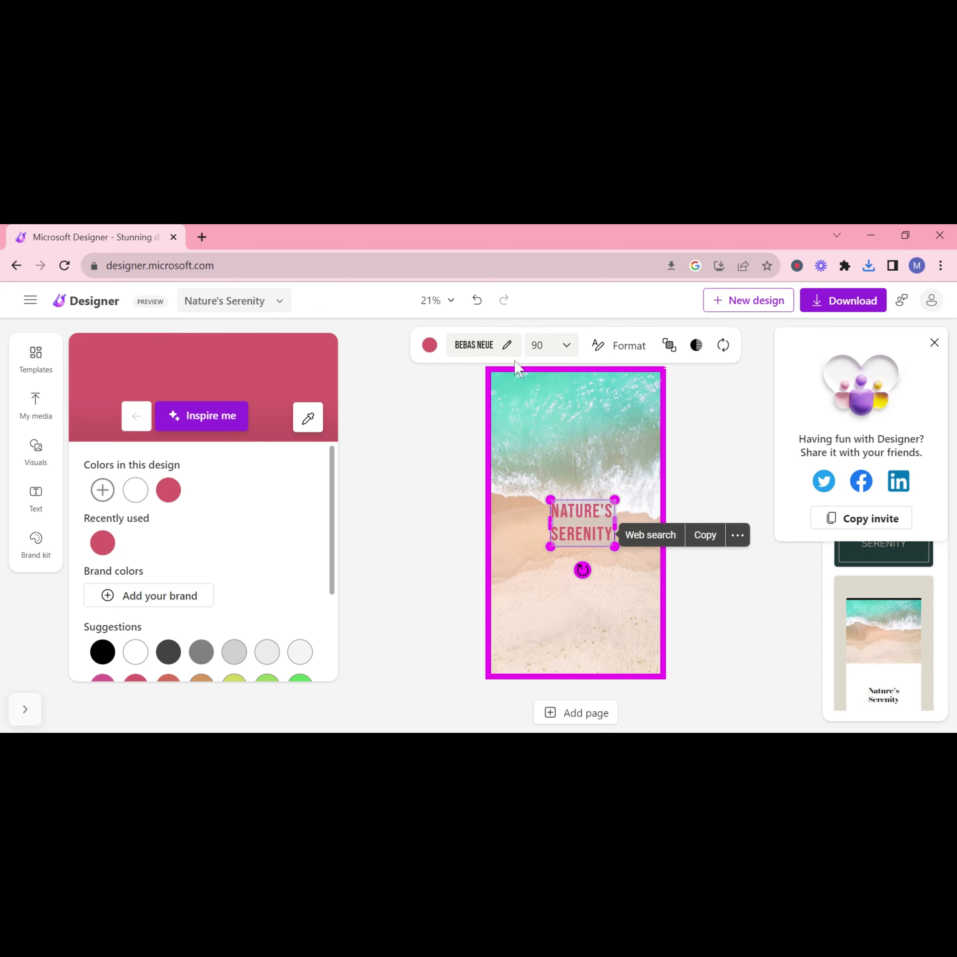
- Reduce the title's font size from 90 to 66
click(534, 346)
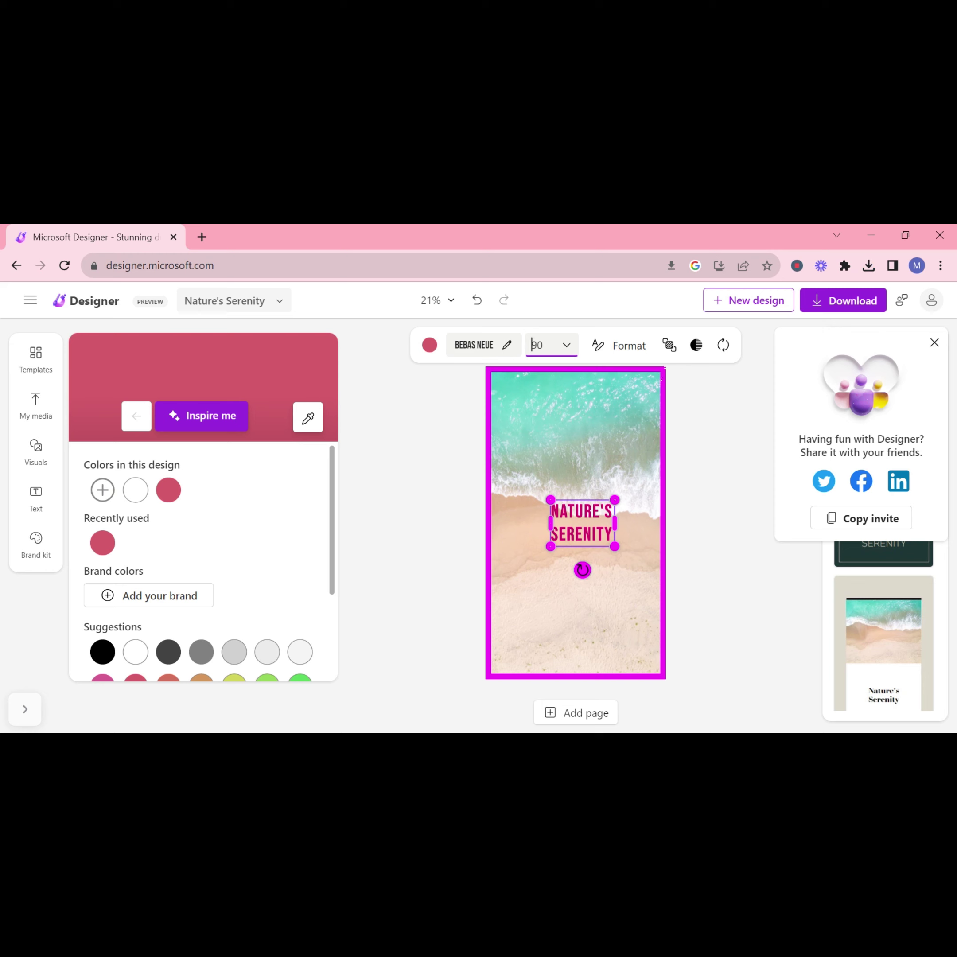
click(567, 347)
drag(511, 389, 508, 385)
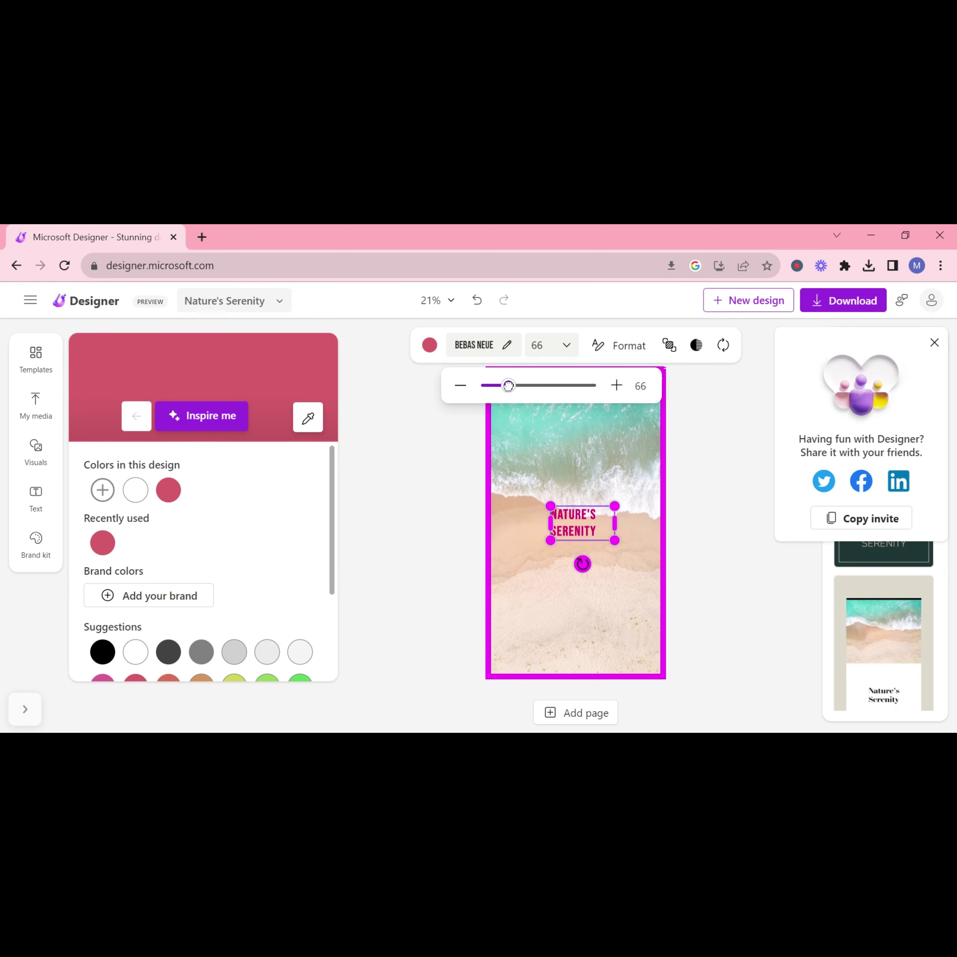
click(586, 512)
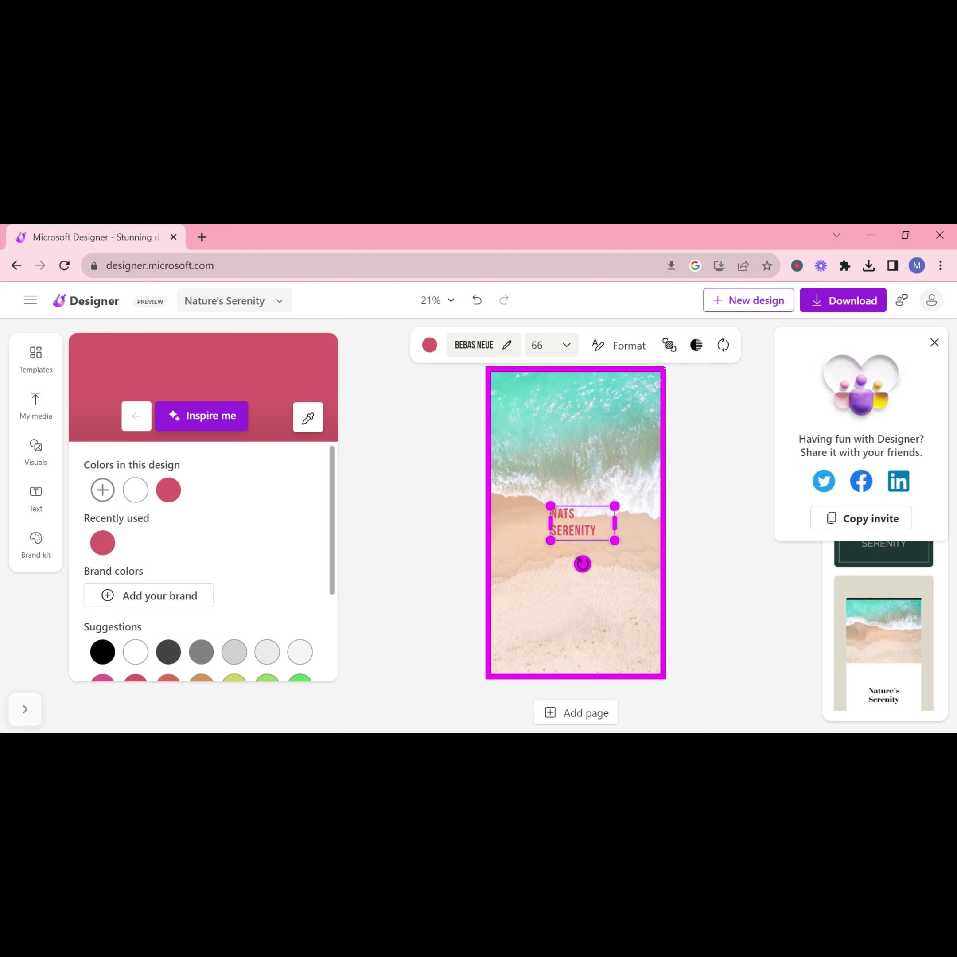
- Reword the heading to 'THE HOW TO HQ' and set its alignment to centred
key(Delete)
key(Delete)
key(Delete)
key(Delete)
key(Delete)
key(Delete)
key(Delete)
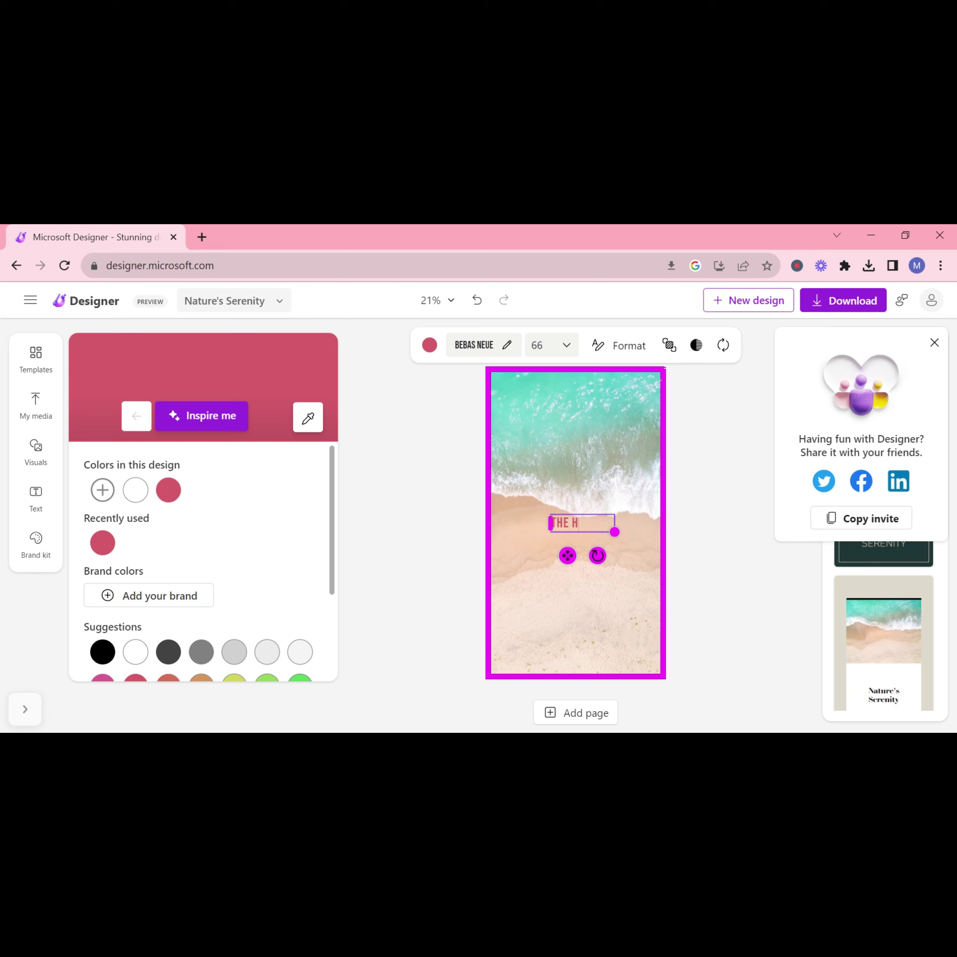
text(HQ)
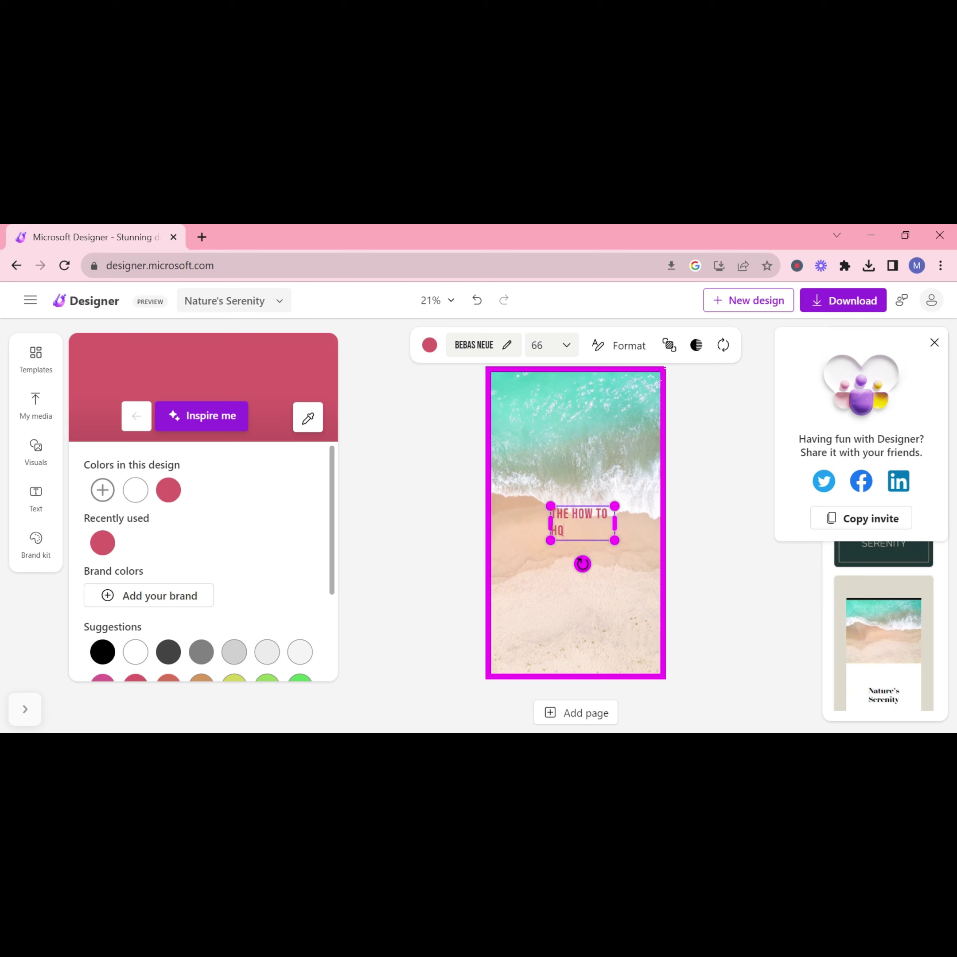
click(618, 344)
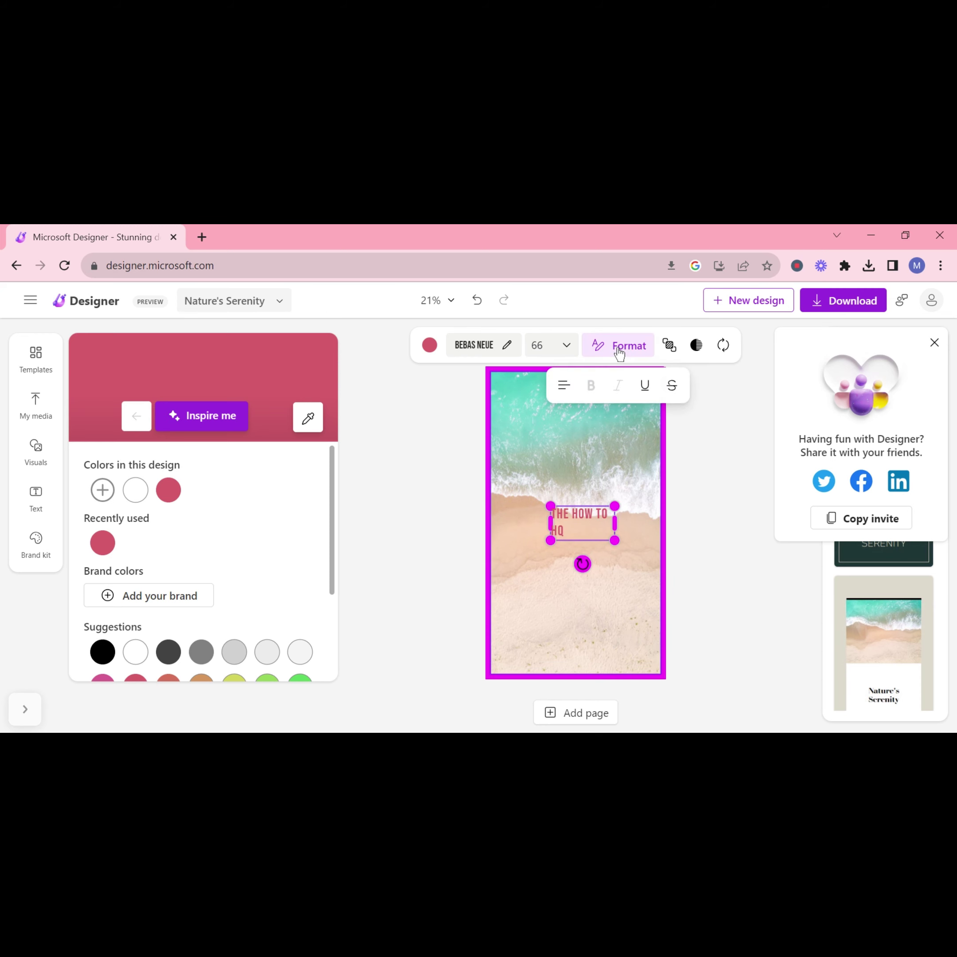
click(564, 387)
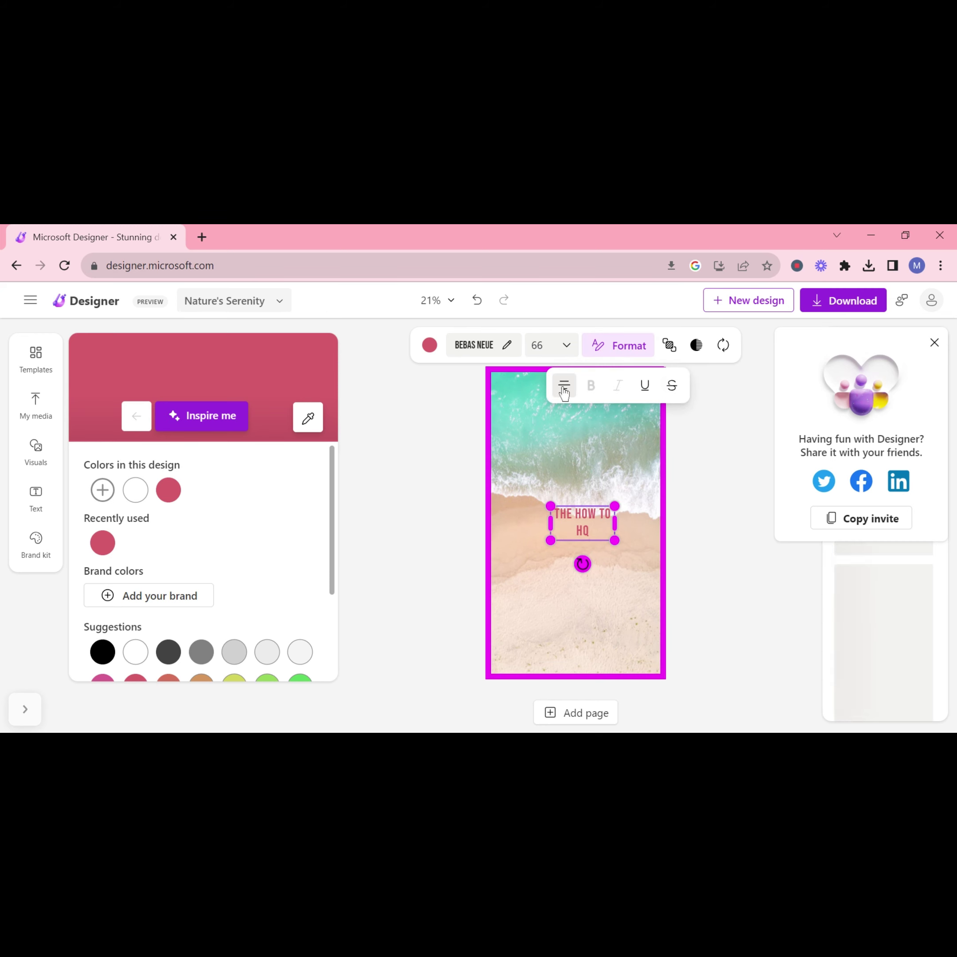
click(563, 385)
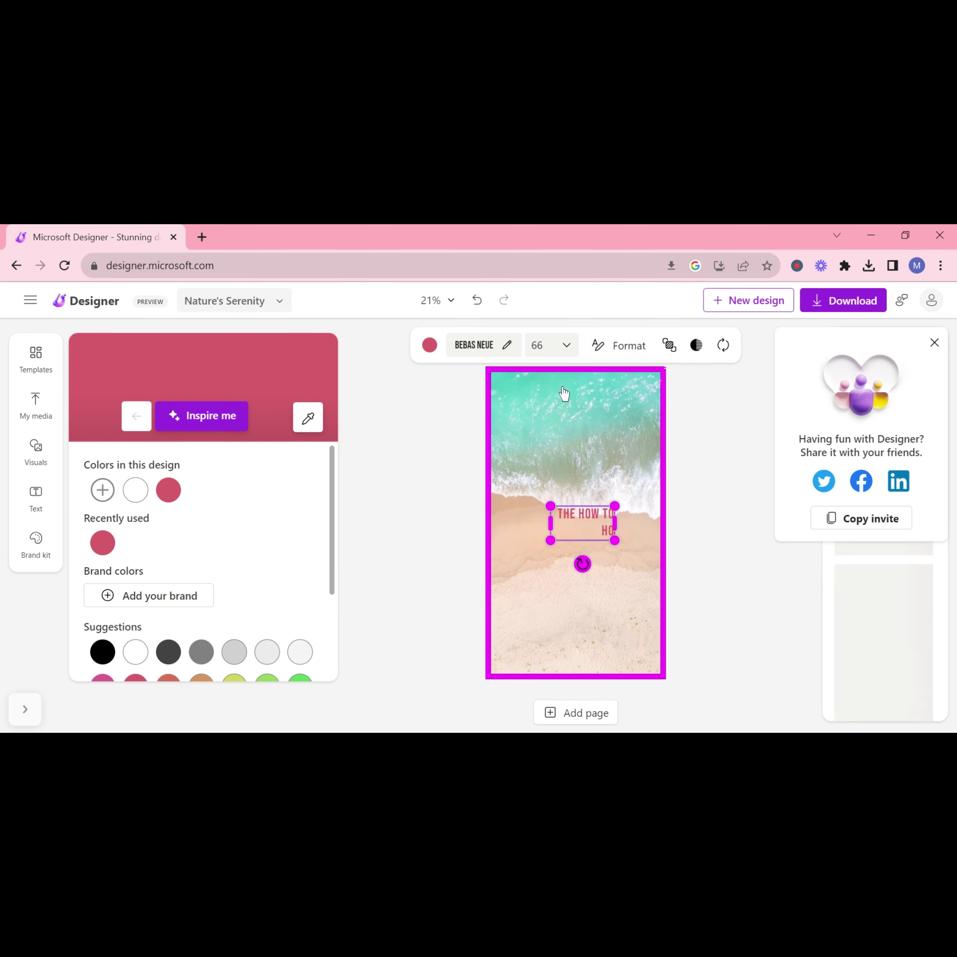
click(608, 352)
click(565, 388)
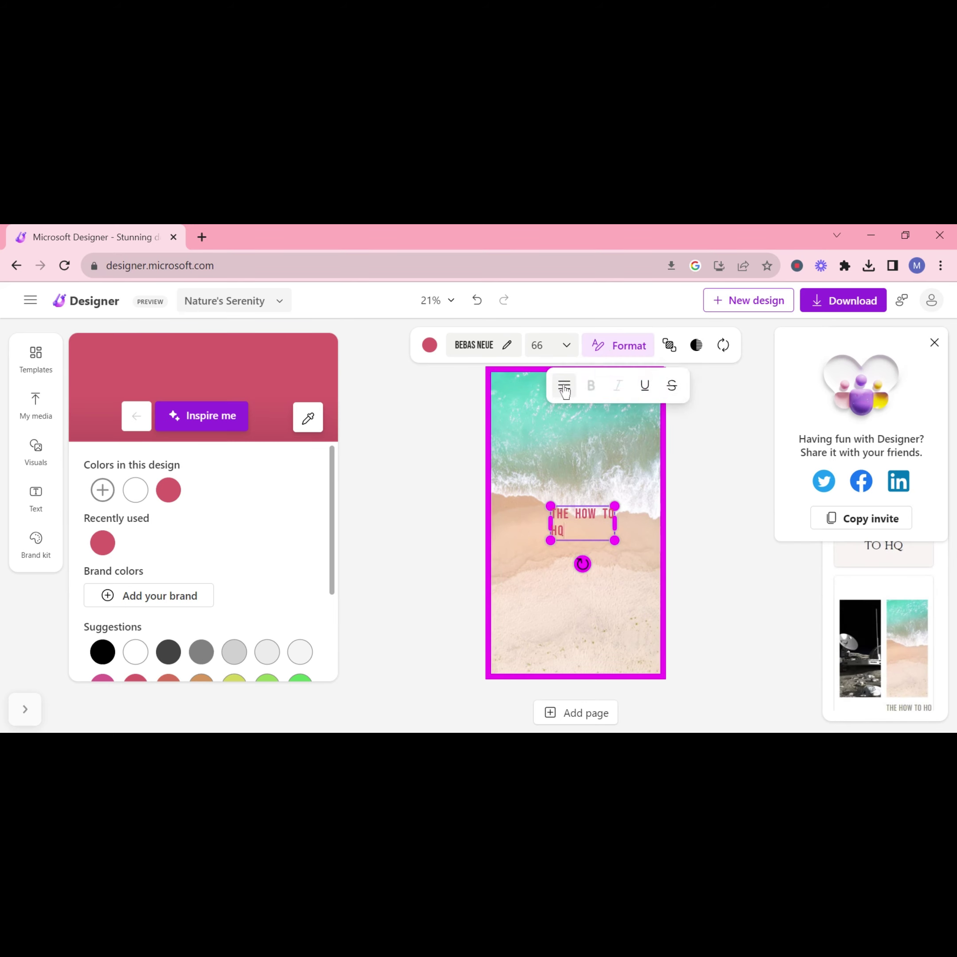
click(565, 388)
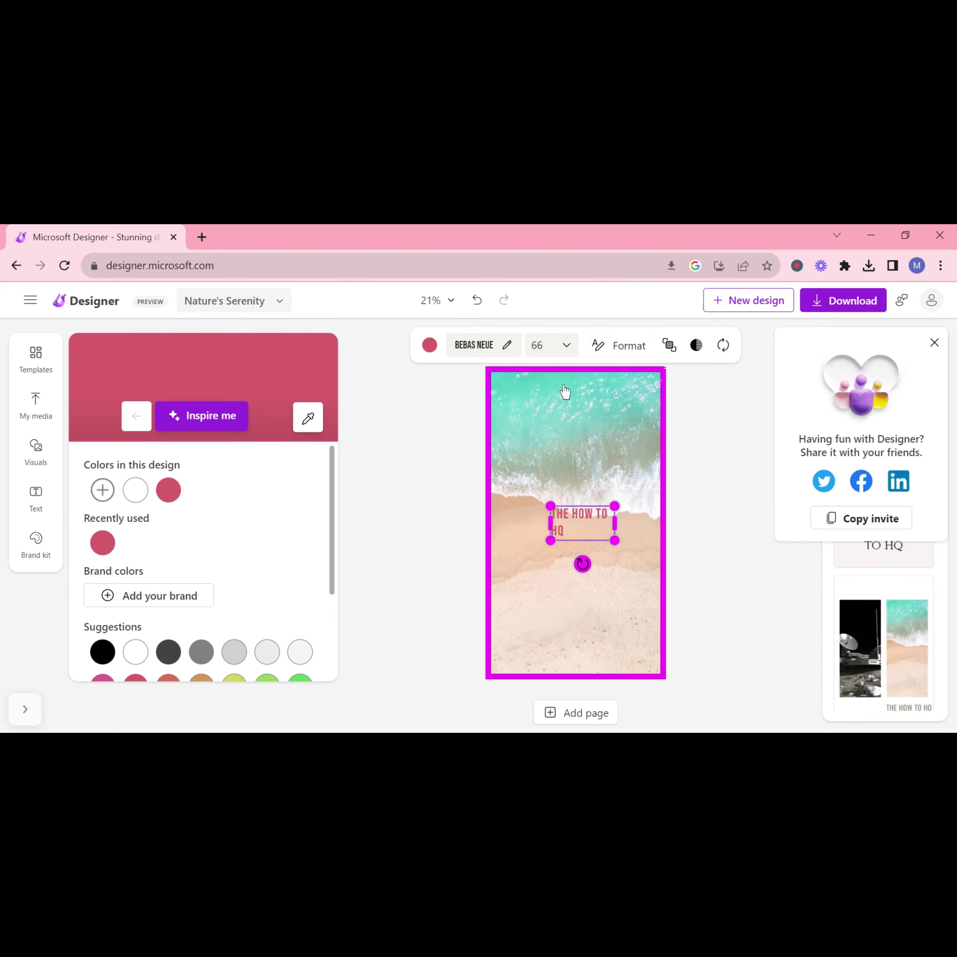
click(601, 344)
click(567, 390)
- Move the 'THE HOW TO HQ' text slightly lower on the beach image
click(742, 546)
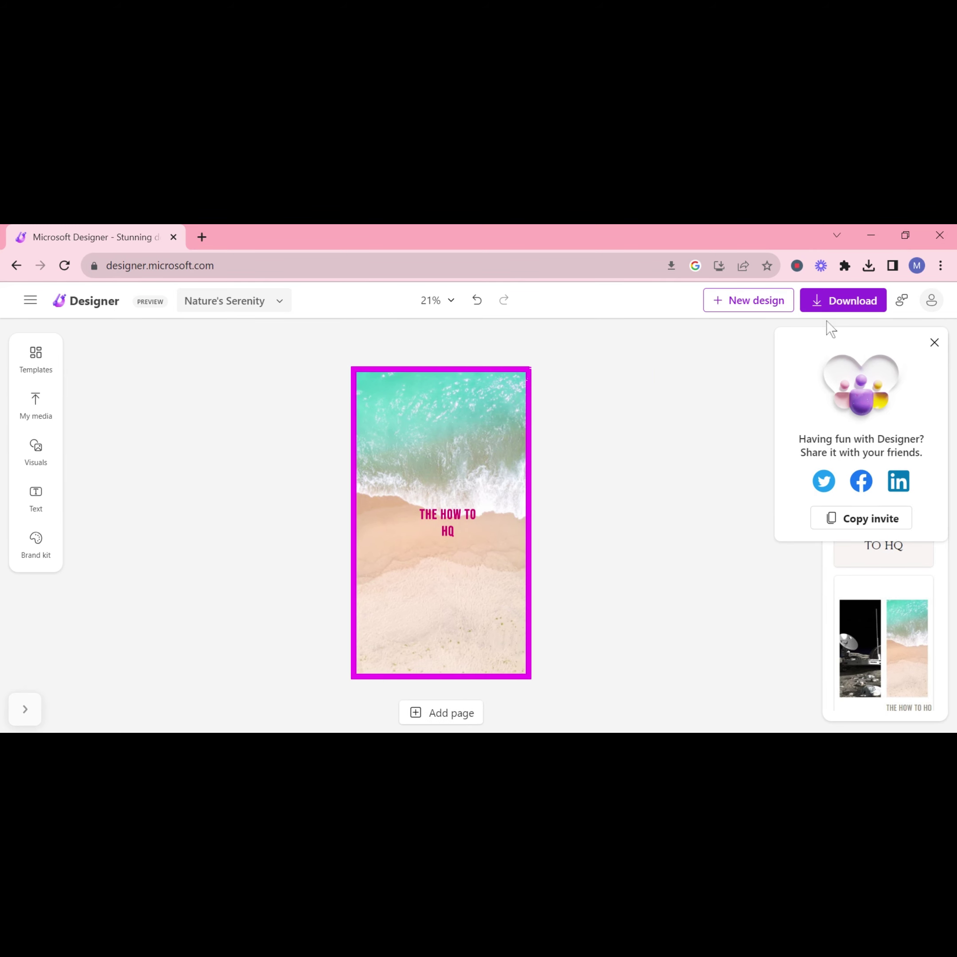
drag(455, 525, 452, 558)
click(665, 475)
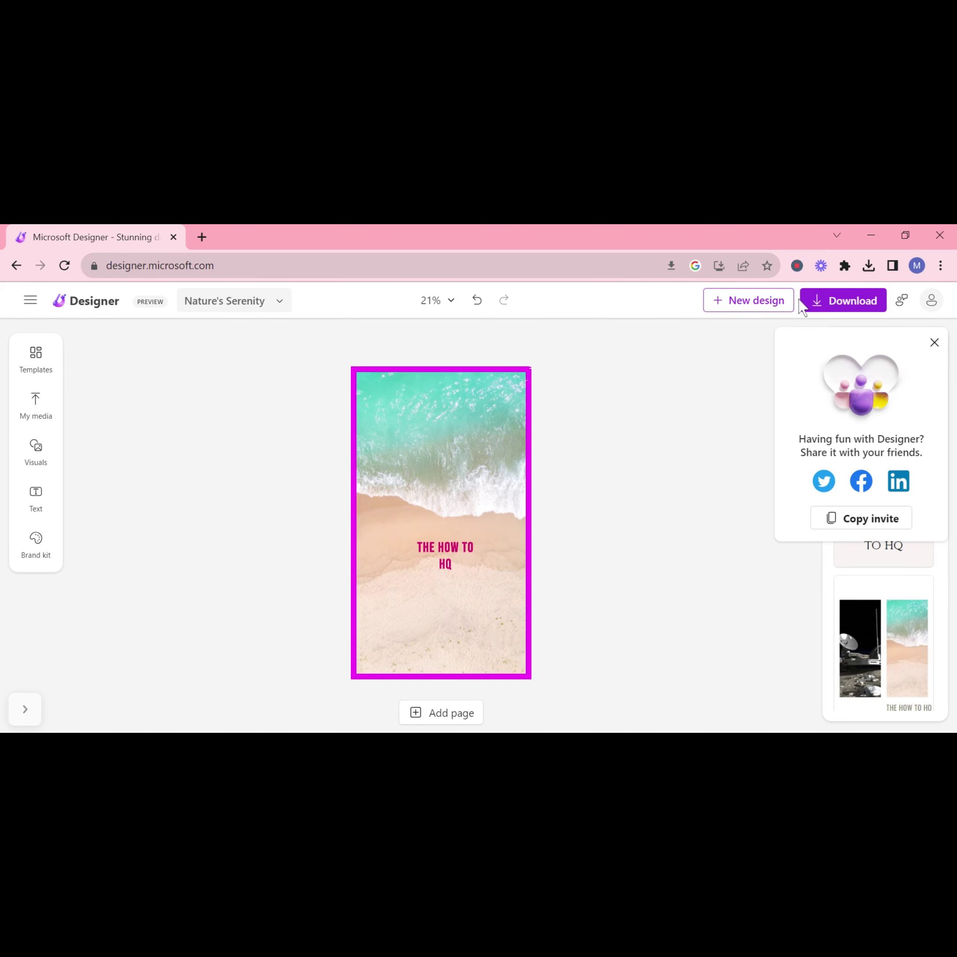
- Download the design as a PNG, subscribe to Designer tips, and close the dialog
click(840, 304)
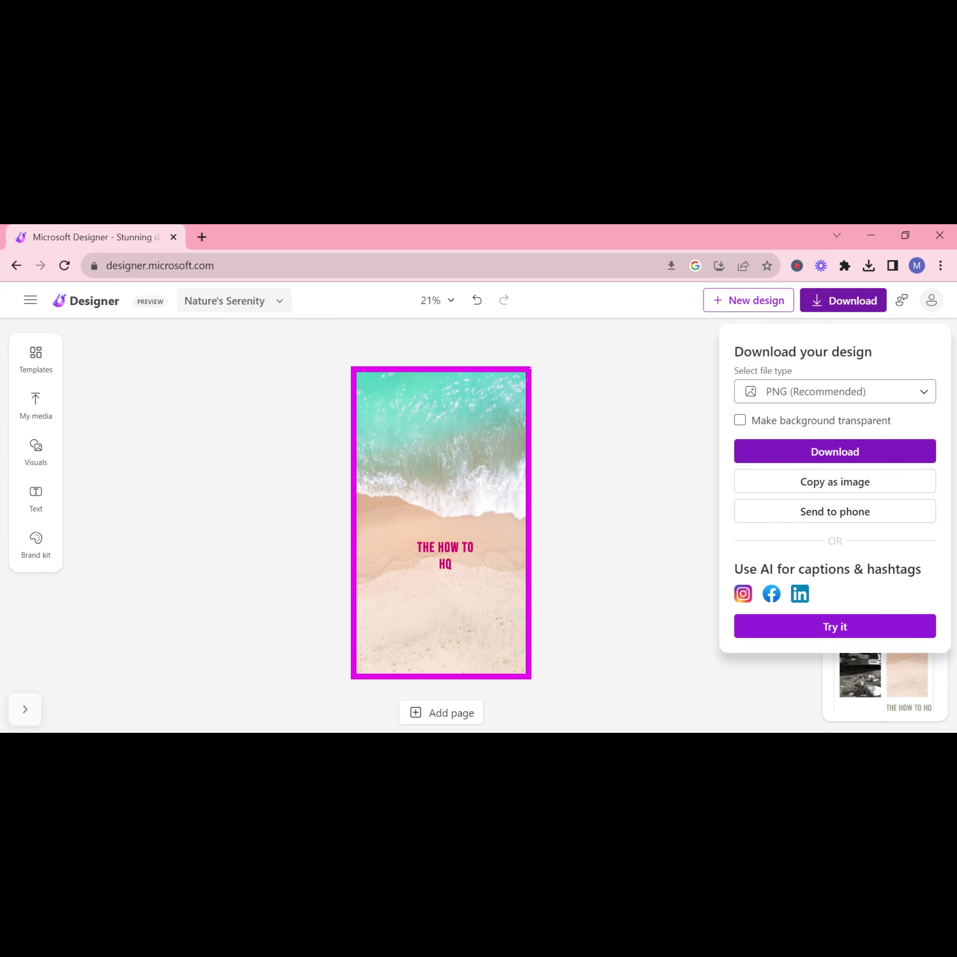
click(798, 452)
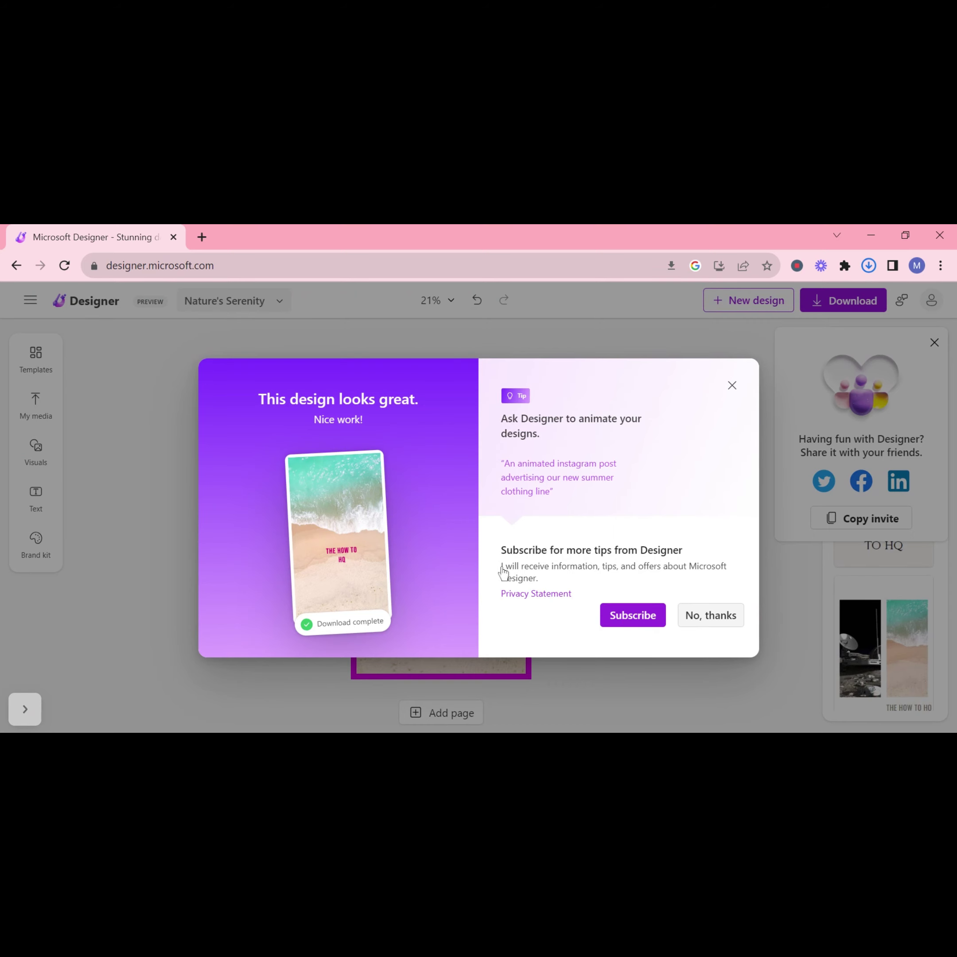
click(634, 618)
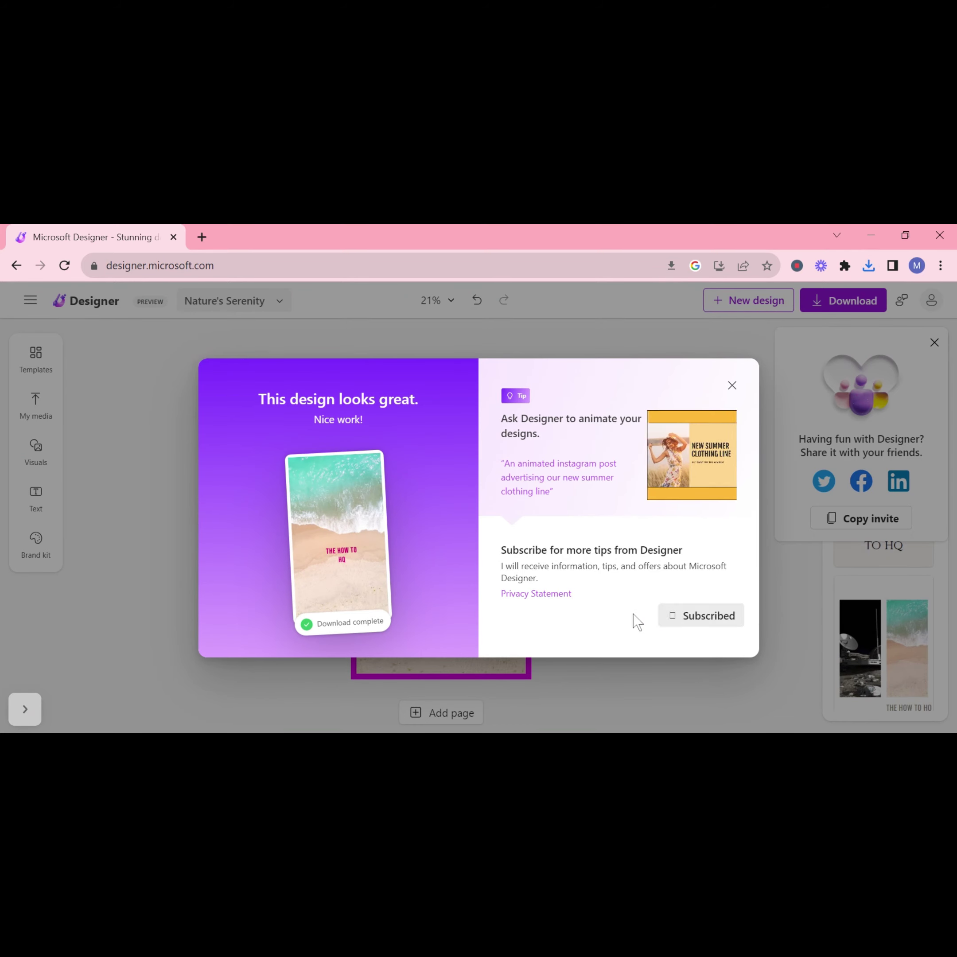
click(732, 389)
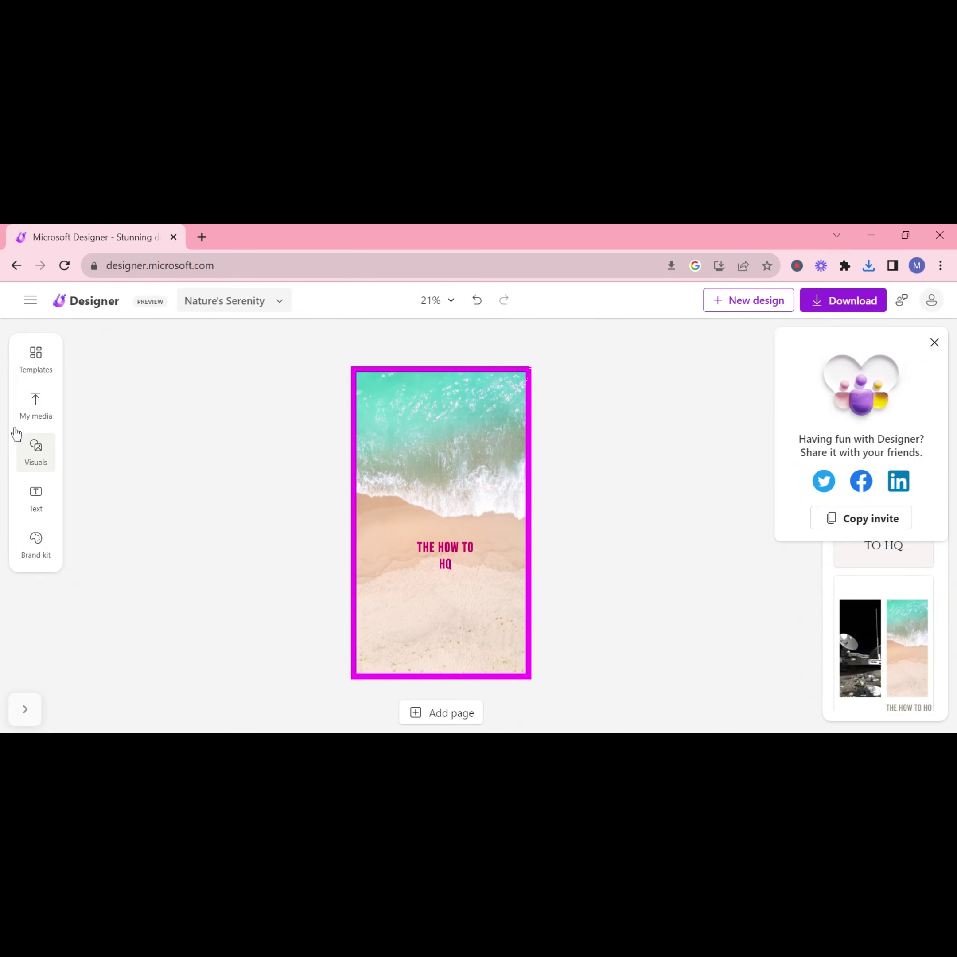
- Return to Google and search 'vista create' to reach the VistaCreate home page
click(15, 266)
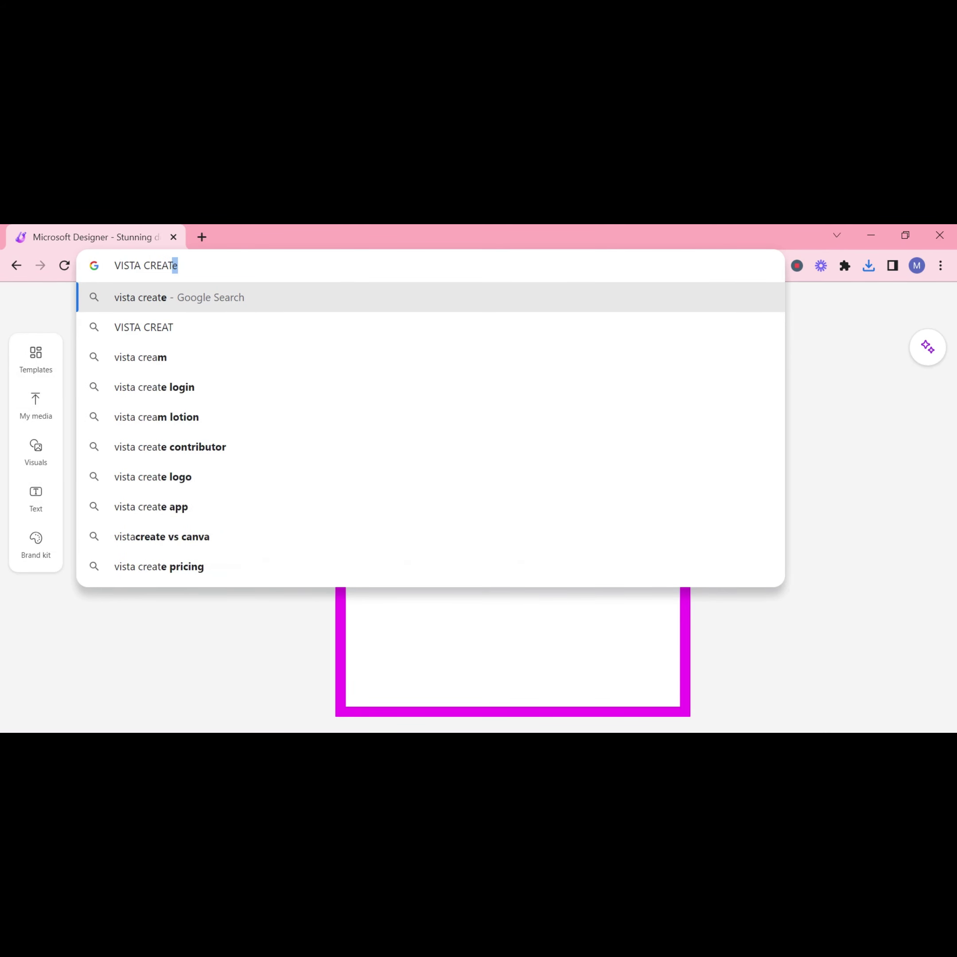
key(Return)
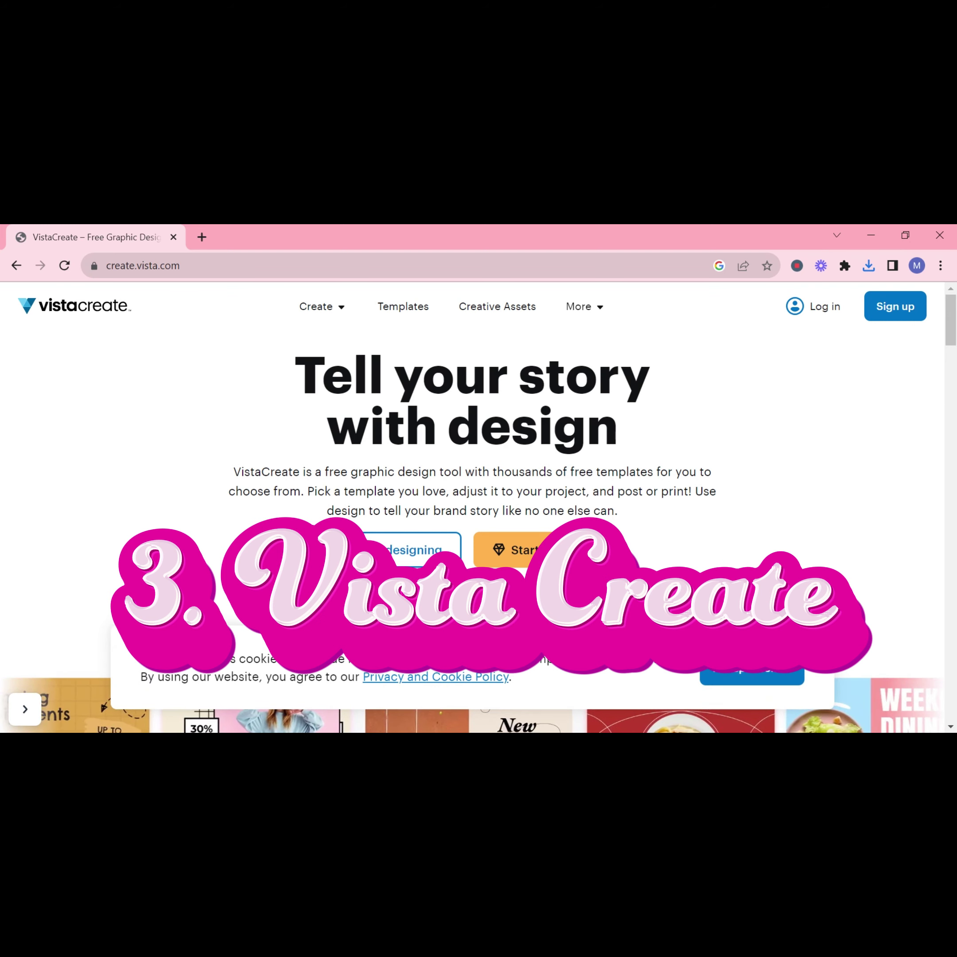
- Sign up for a free VistaCreate account with Personal projects as the line of work
click(895, 300)
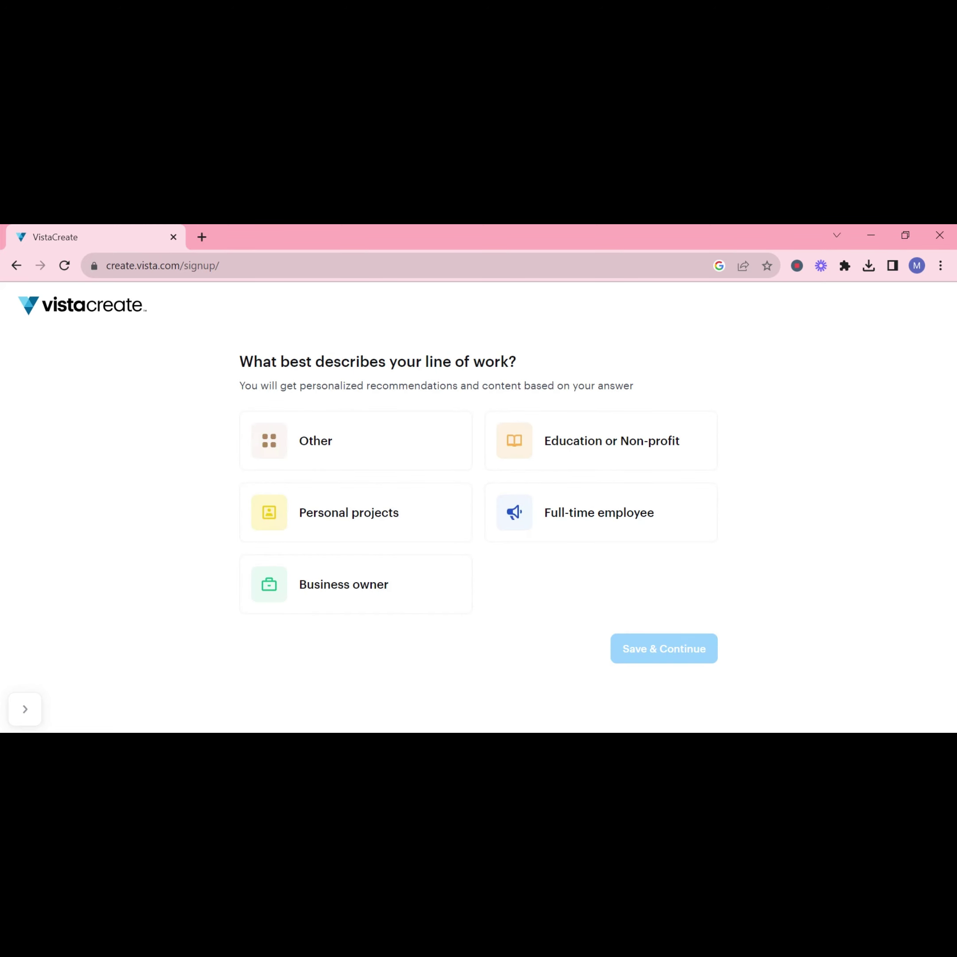
click(382, 446)
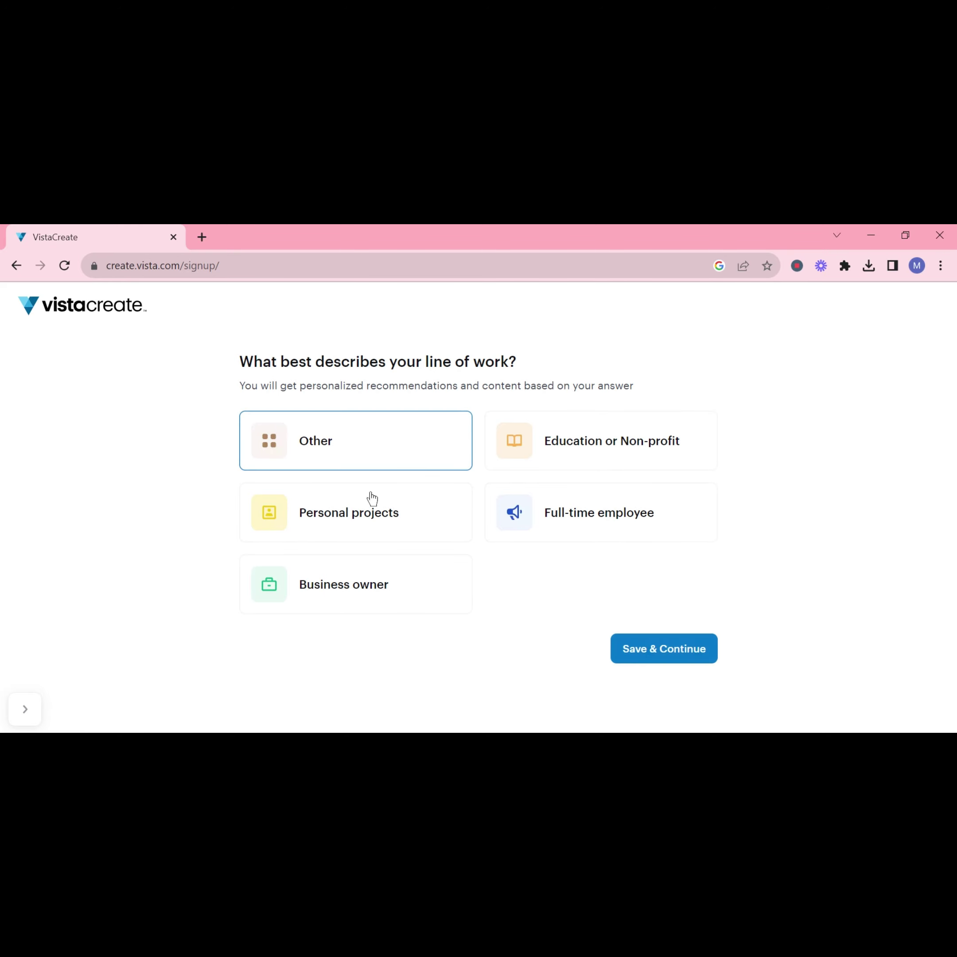
click(373, 502)
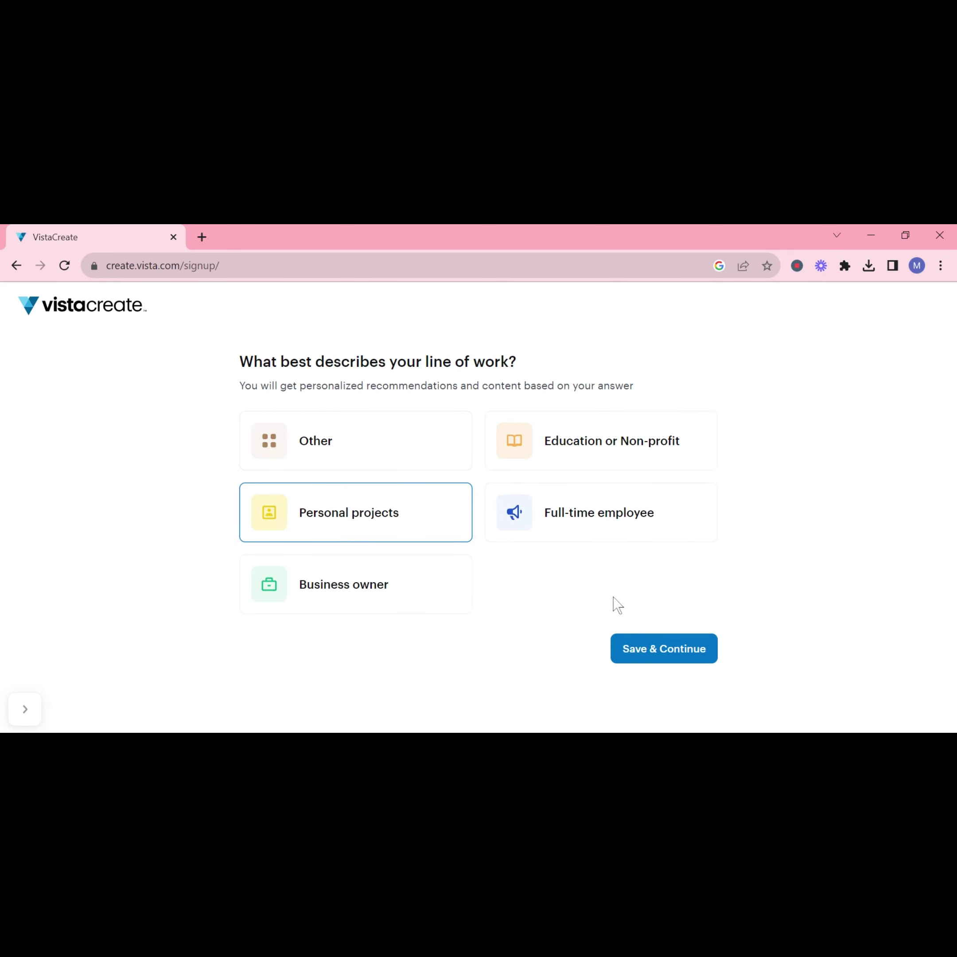
click(662, 649)
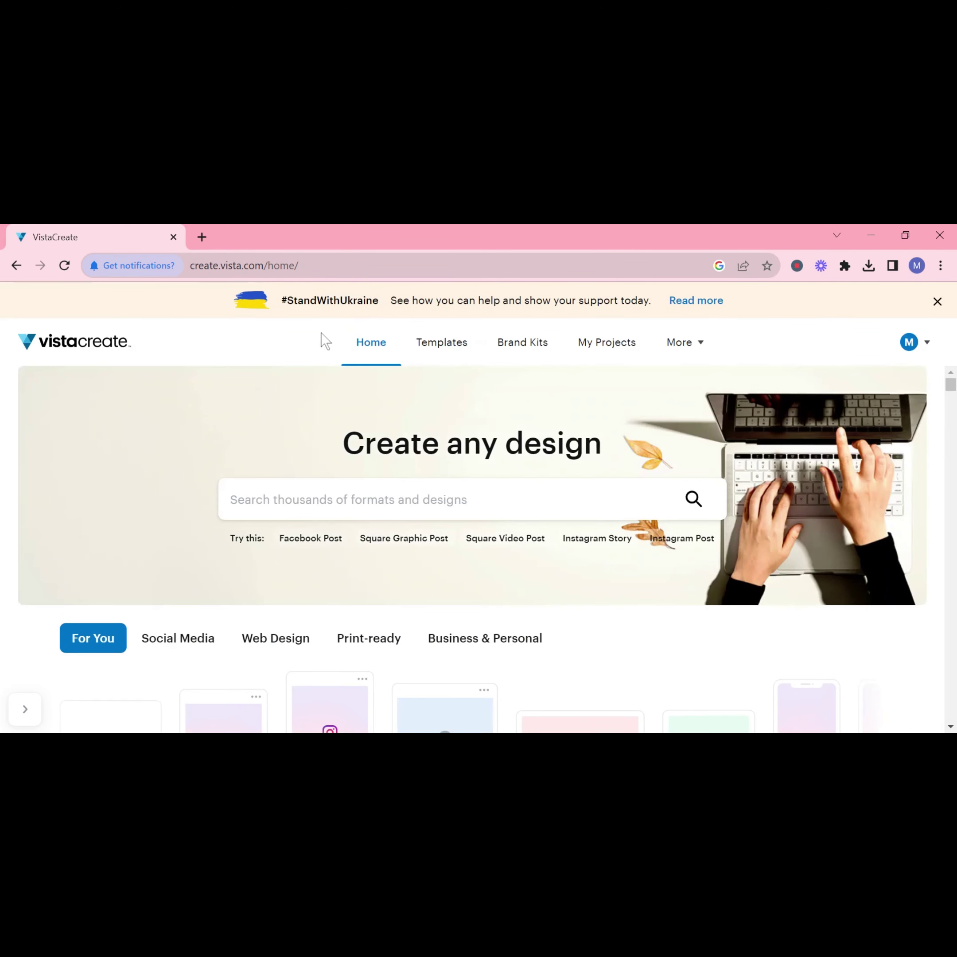
scroll(498, 617, down, 3)
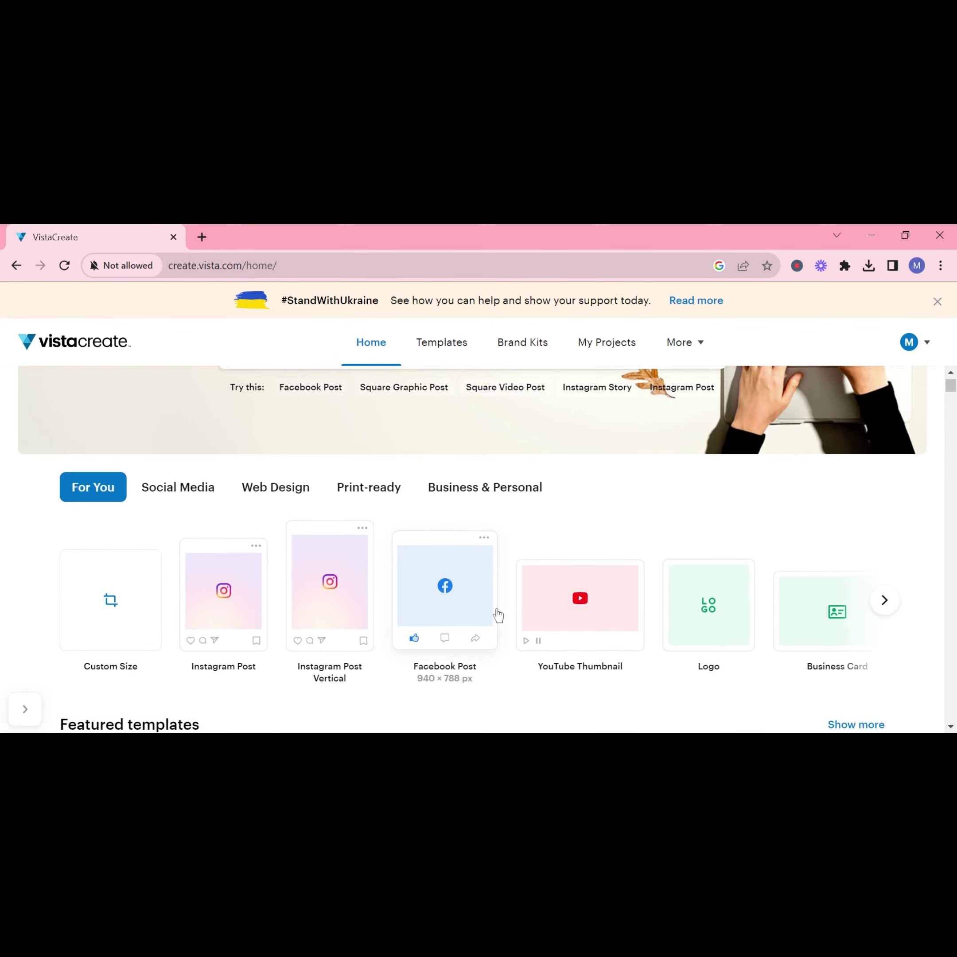
scroll(498, 614, up, 3)
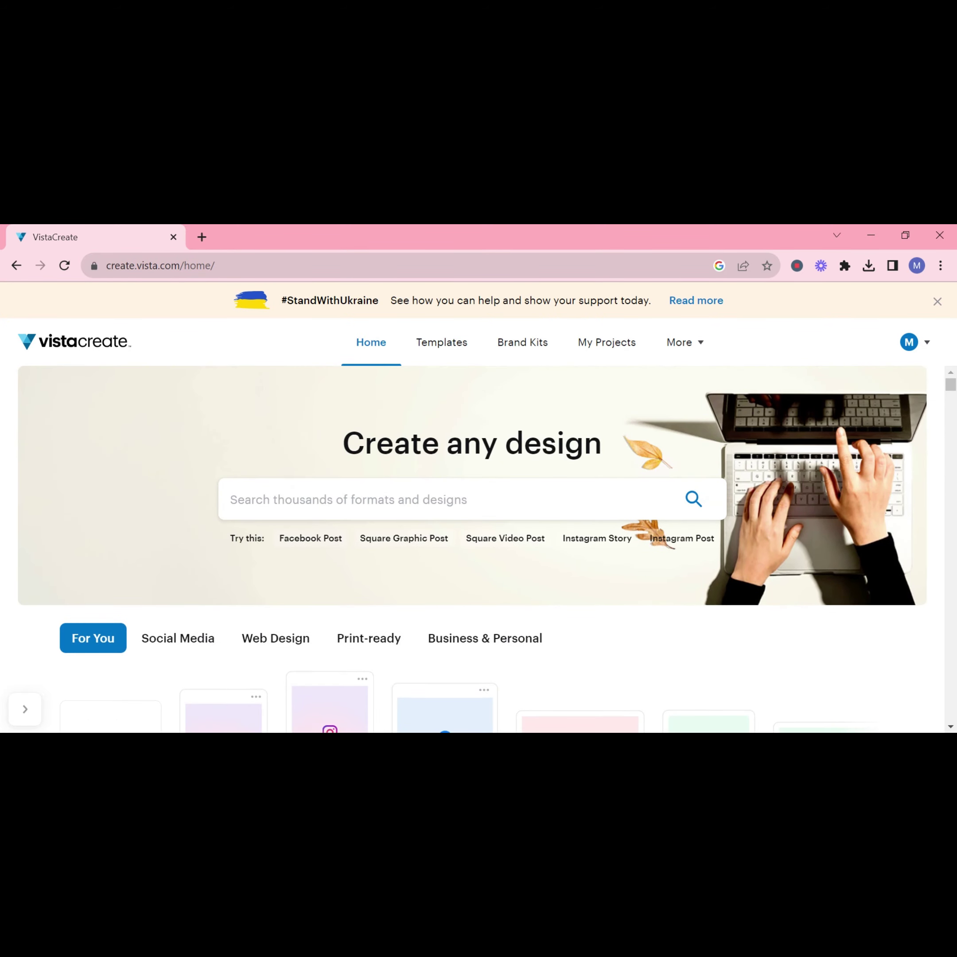
scroll(363, 657, down, 5)
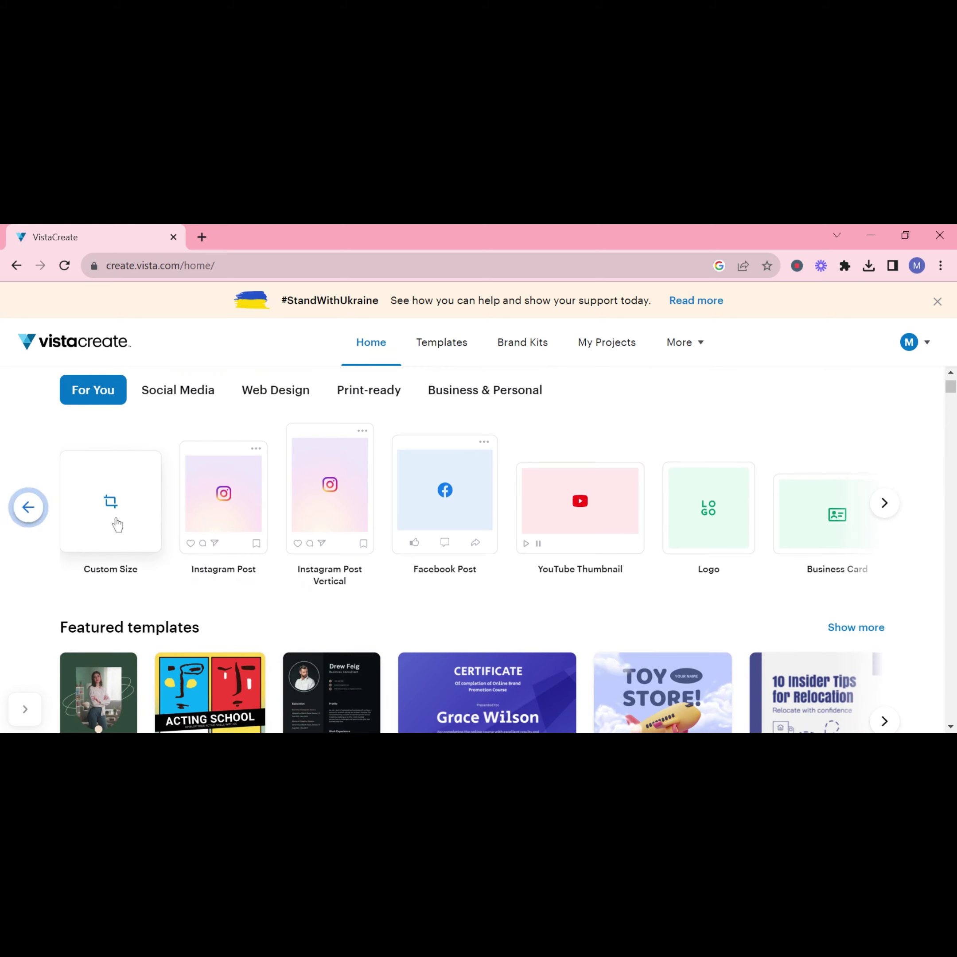
key(alt+Left)
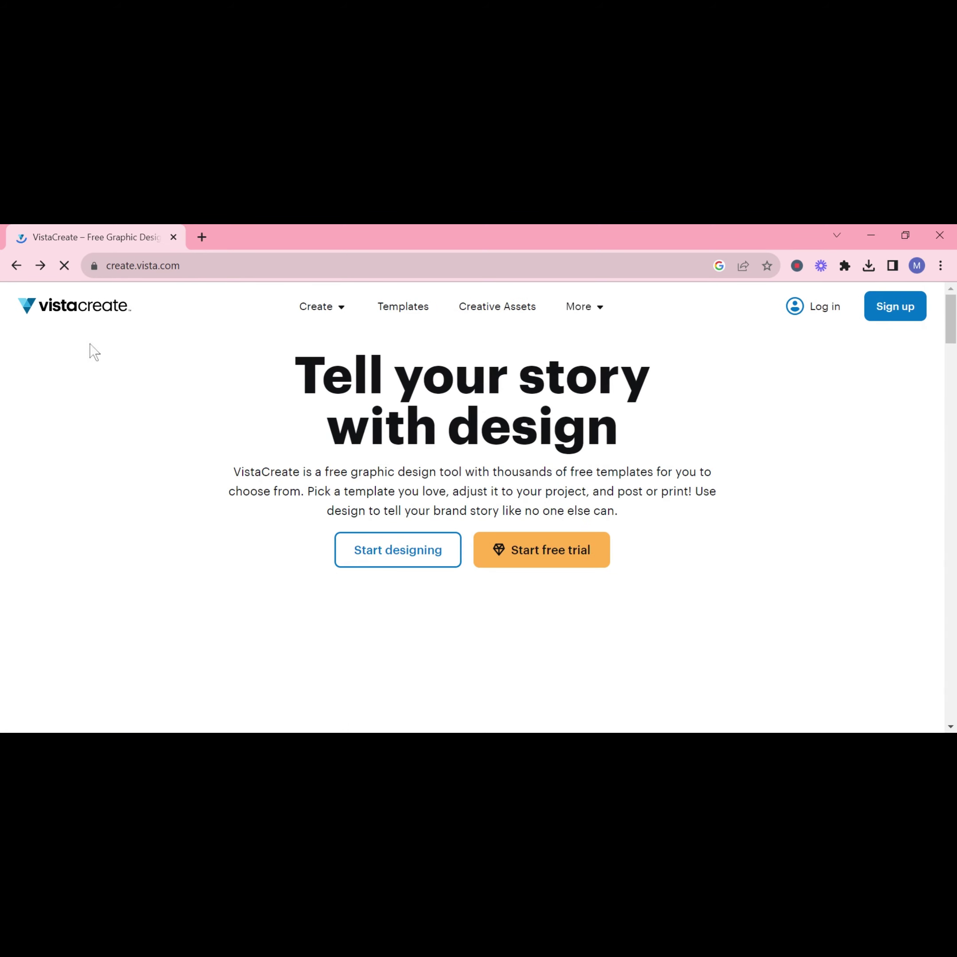
click(46, 268)
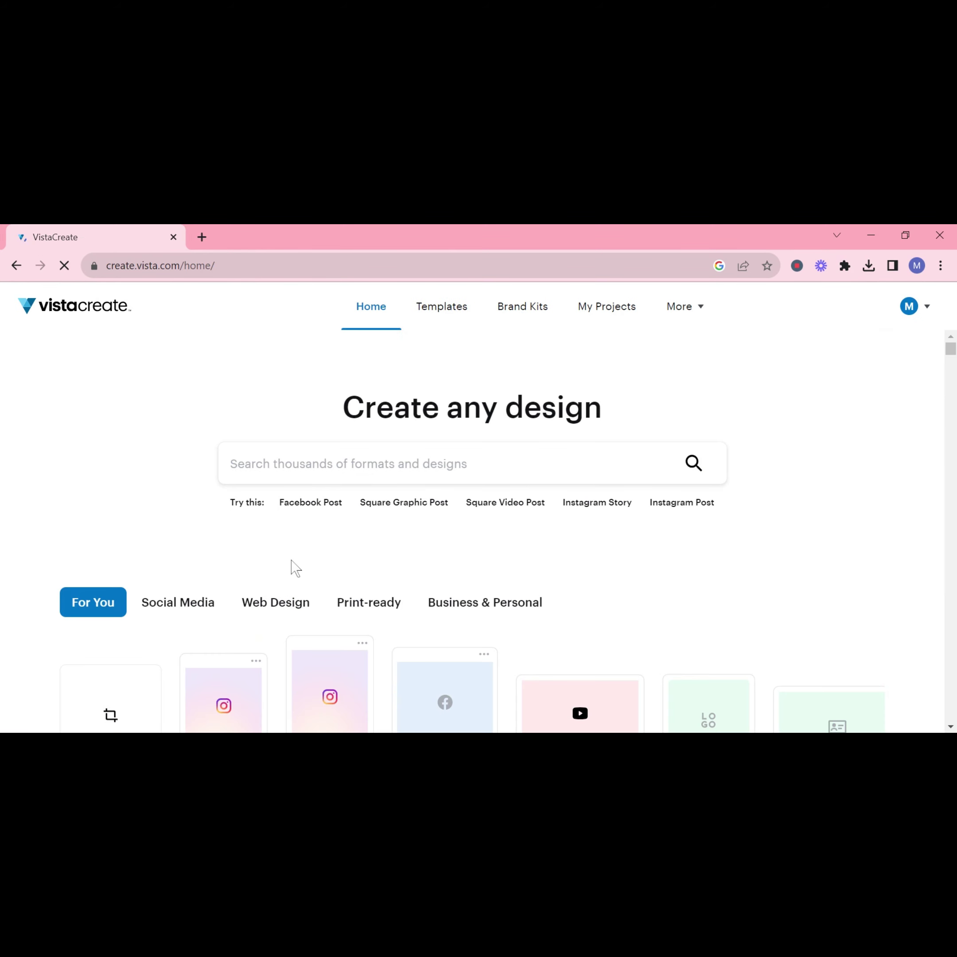
scroll(296, 568, down, 3)
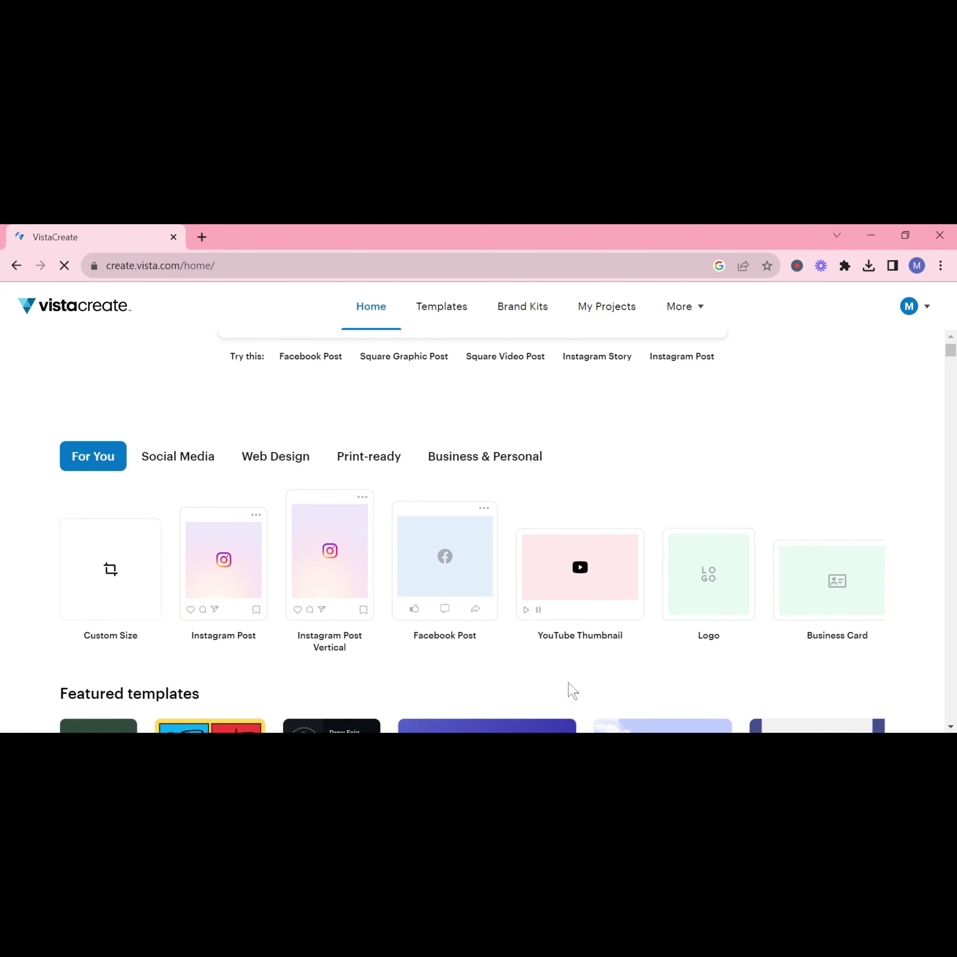
scroll(365, 608, right, 10)
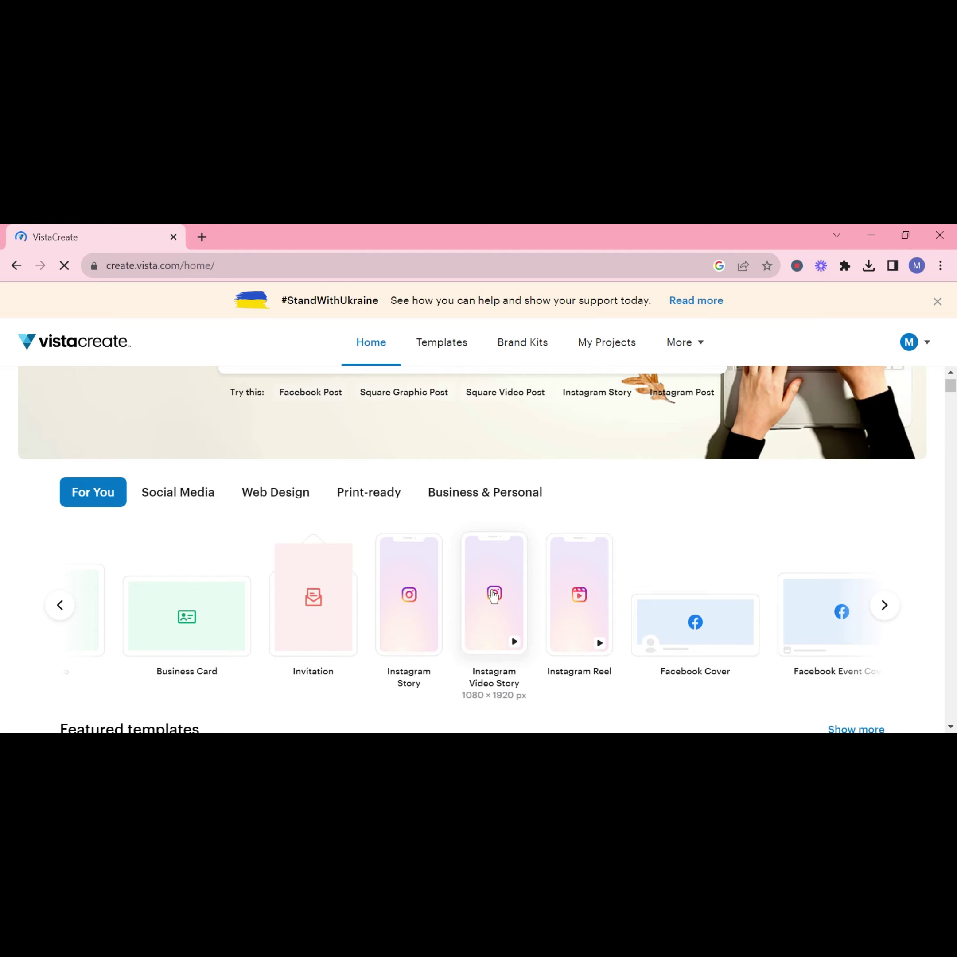
scroll(494, 596, down, 6)
scroll(494, 595, up, 5)
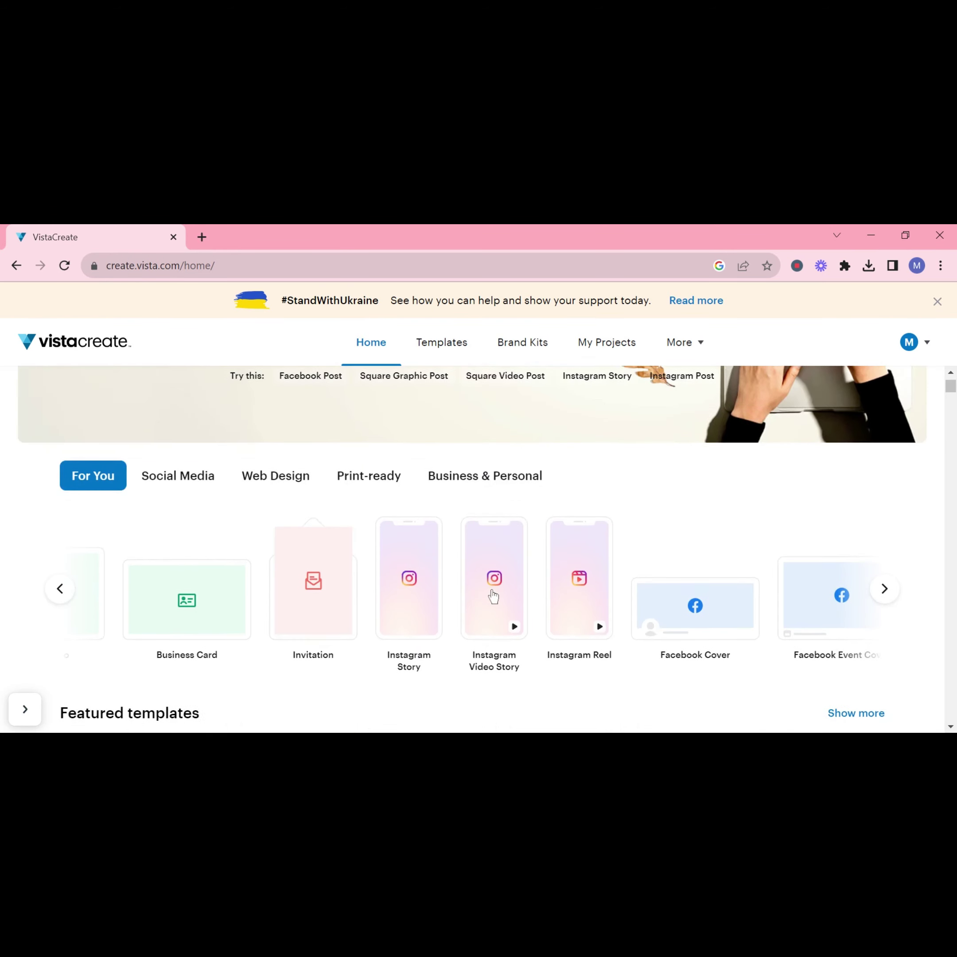
scroll(494, 596, down, 10)
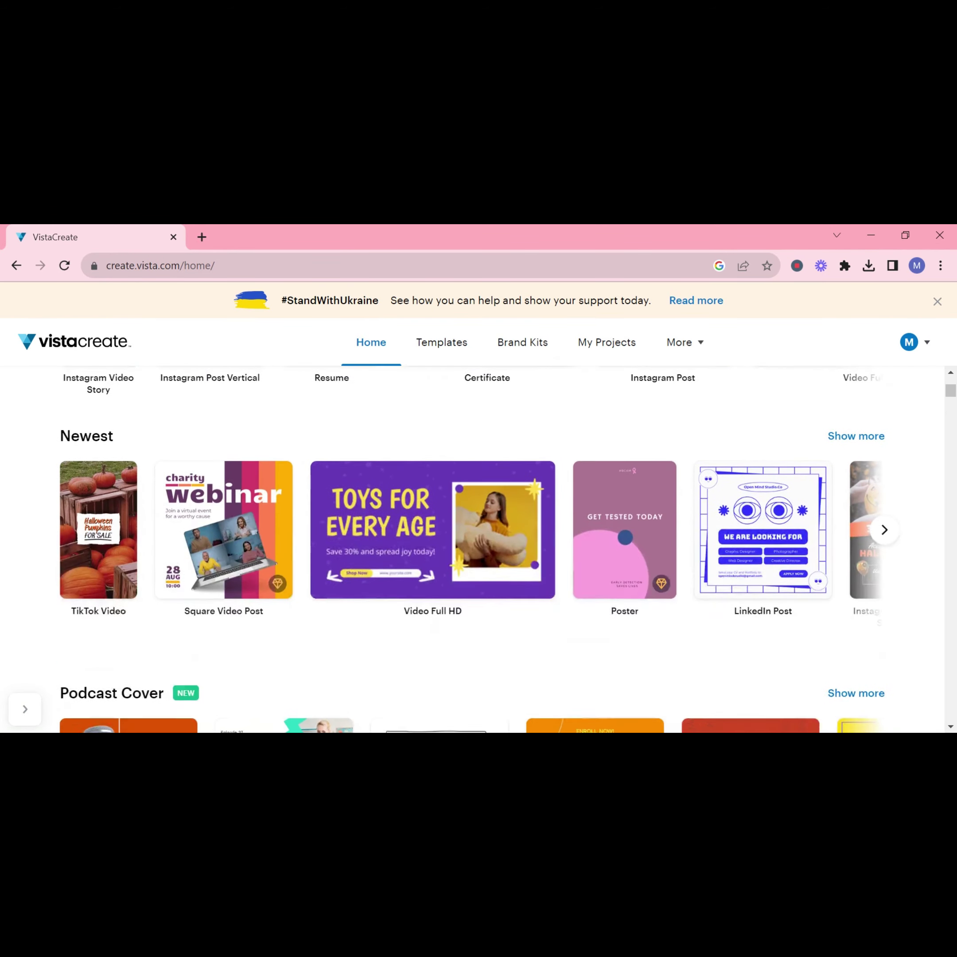
scroll(482, 694, up, 12)
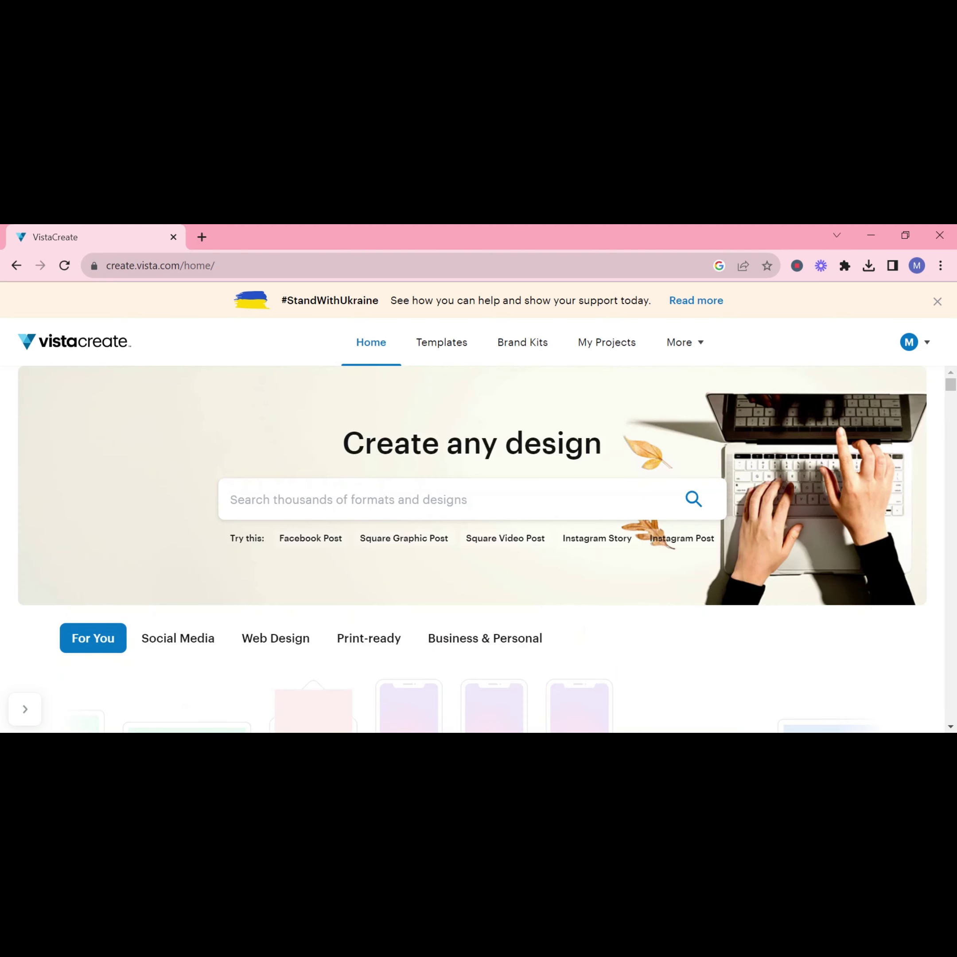
- Filter the templates gallery to Instagram Reel and find the red-leaf Happy Thanksgiving reel
click(443, 347)
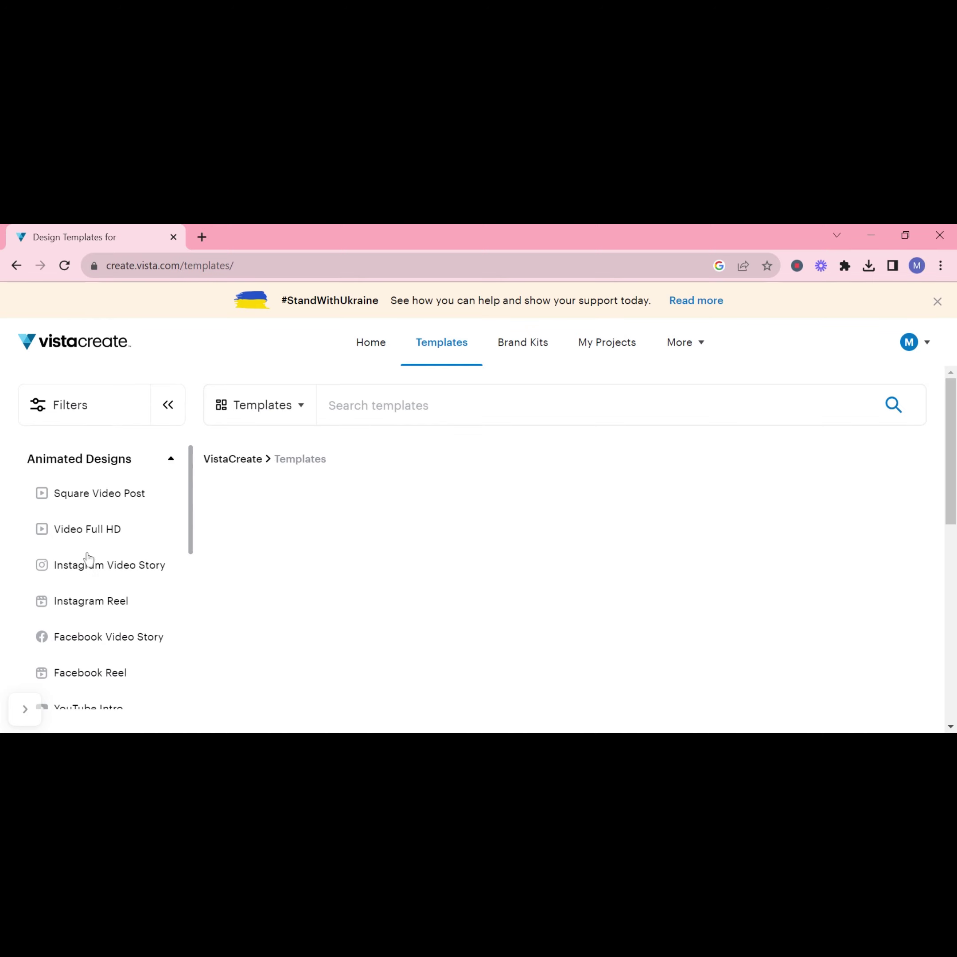
scroll(86, 560, down, 2)
scroll(89, 559, up, 2)
scroll(89, 559, down, 1)
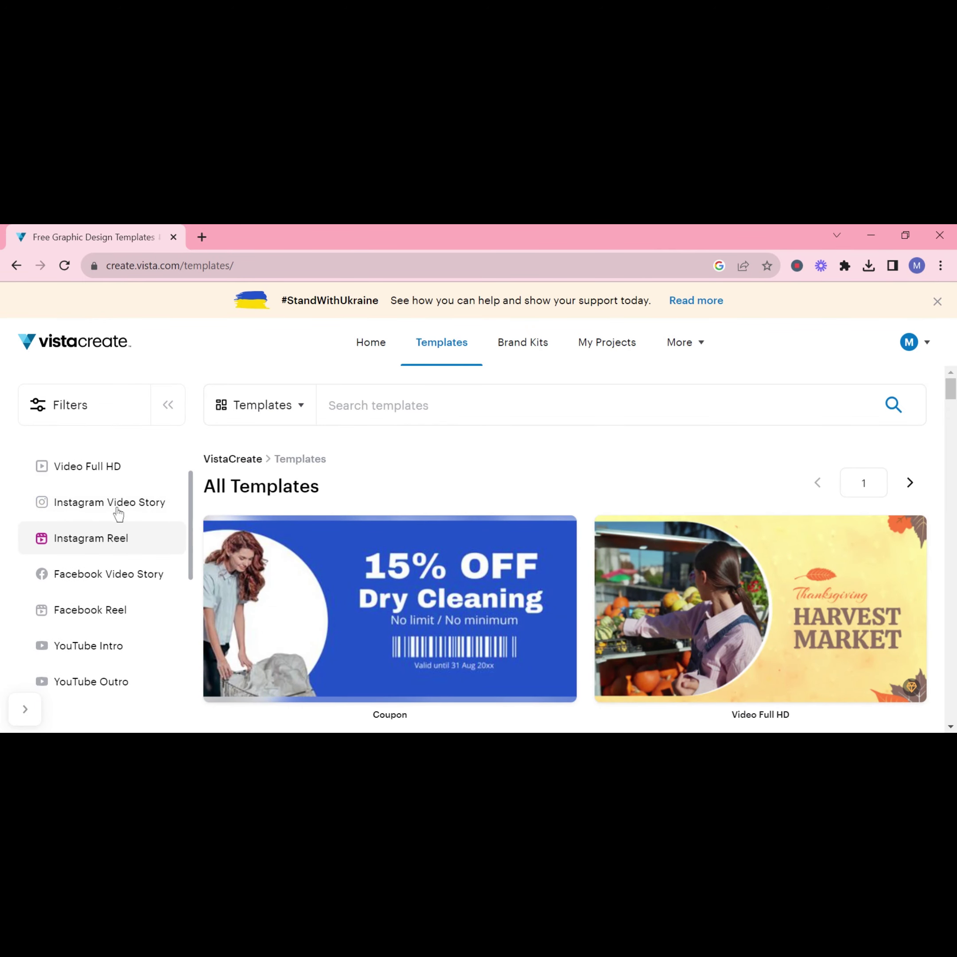
click(93, 548)
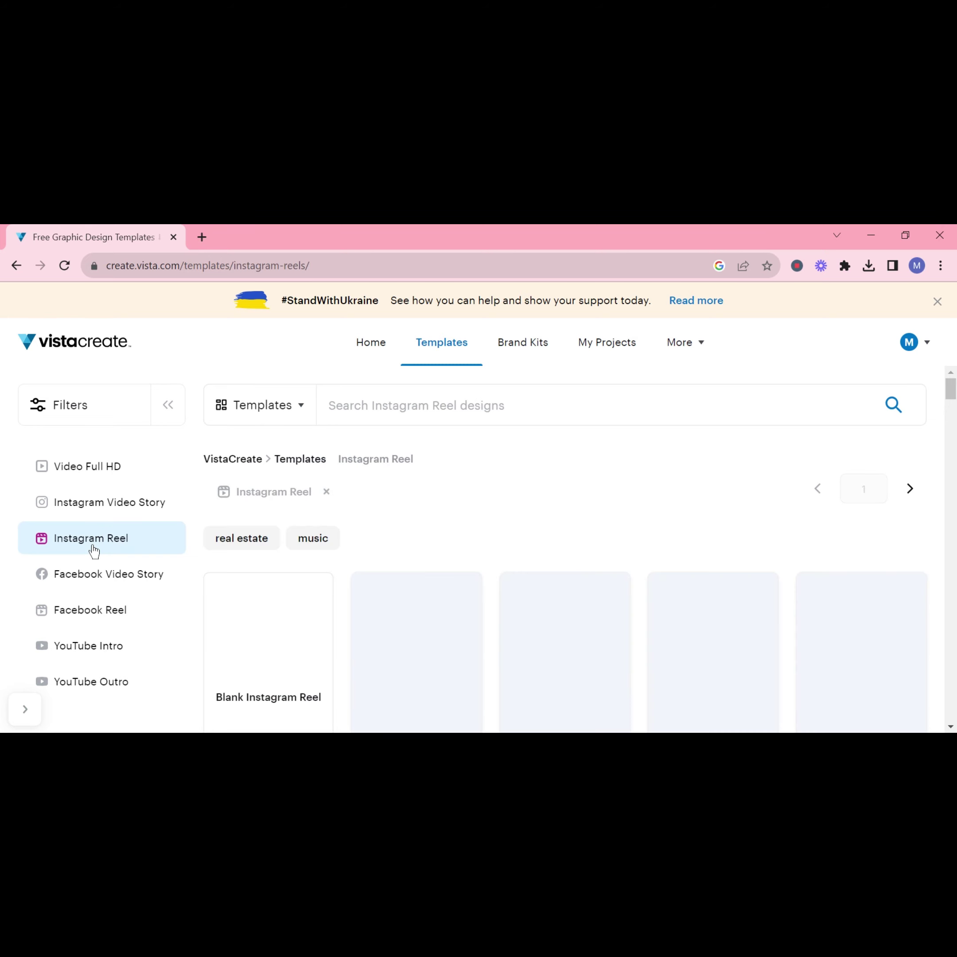
scroll(643, 631, down, 5)
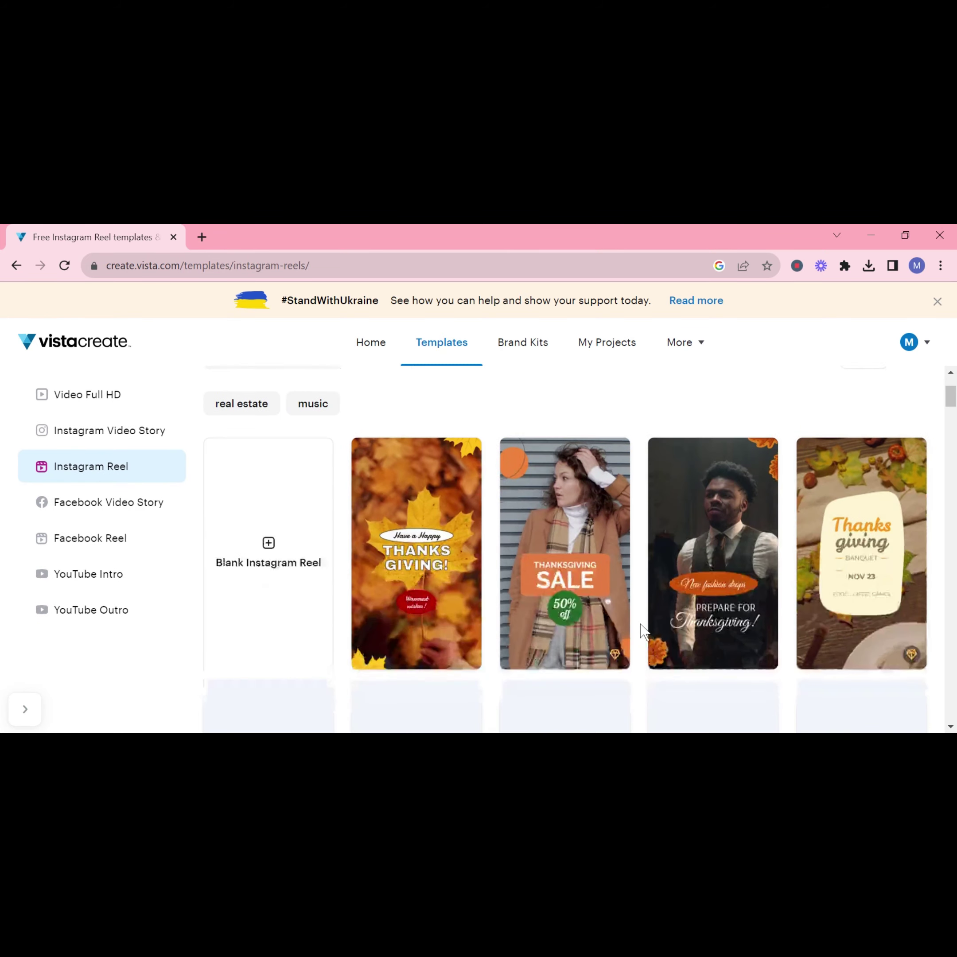
scroll(578, 553, down, 2)
scroll(578, 553, up, 6)
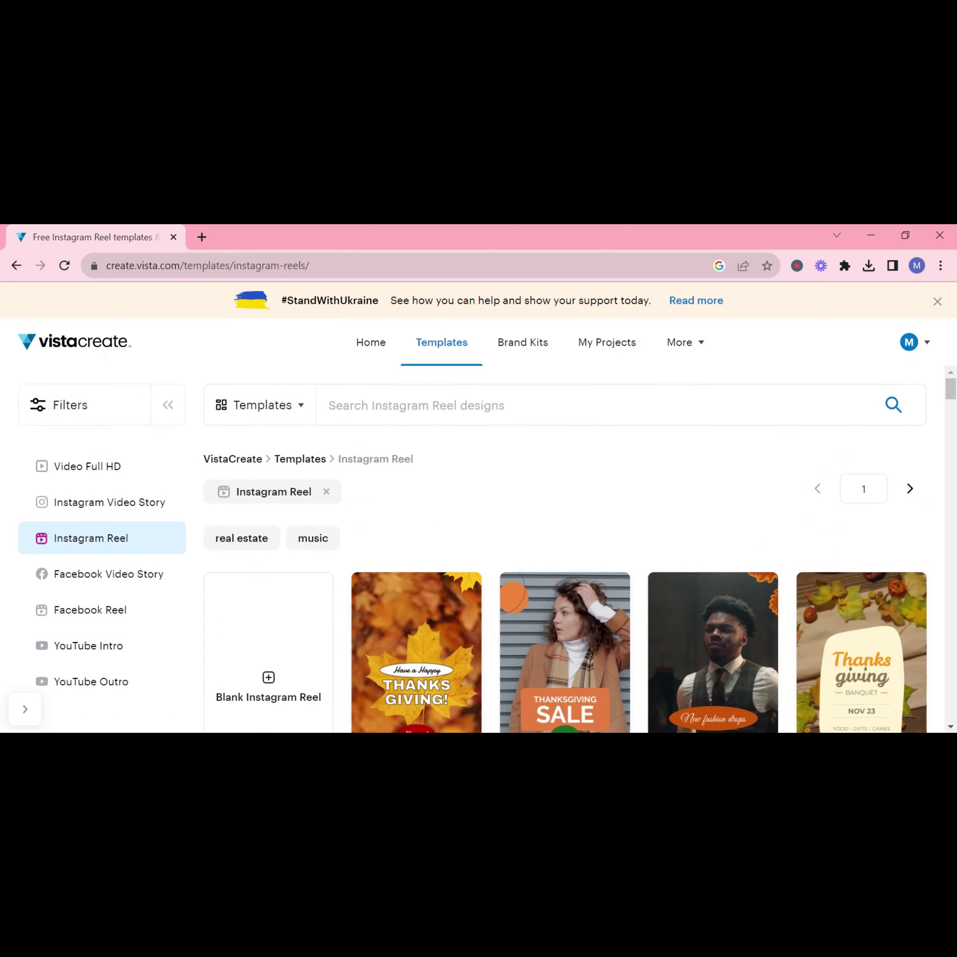
scroll(578, 553, down, 6)
scroll(578, 553, down, 3)
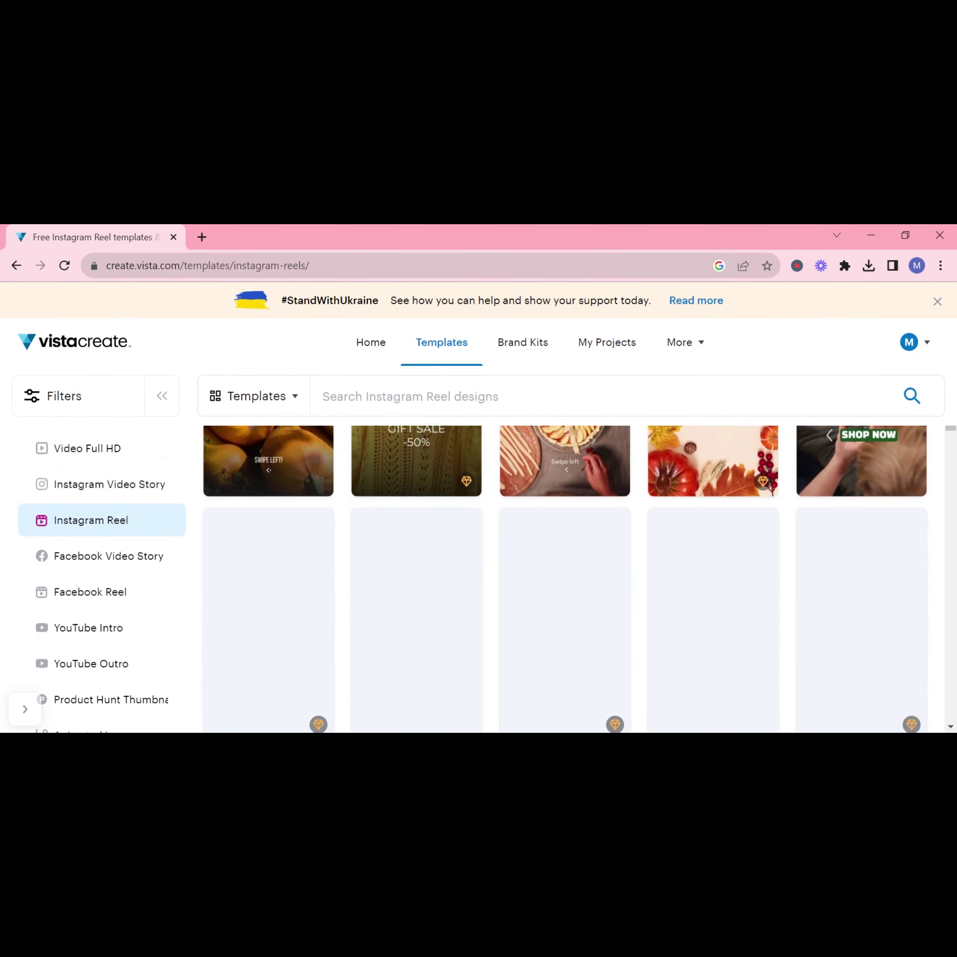
scroll(781, 491, down, 3)
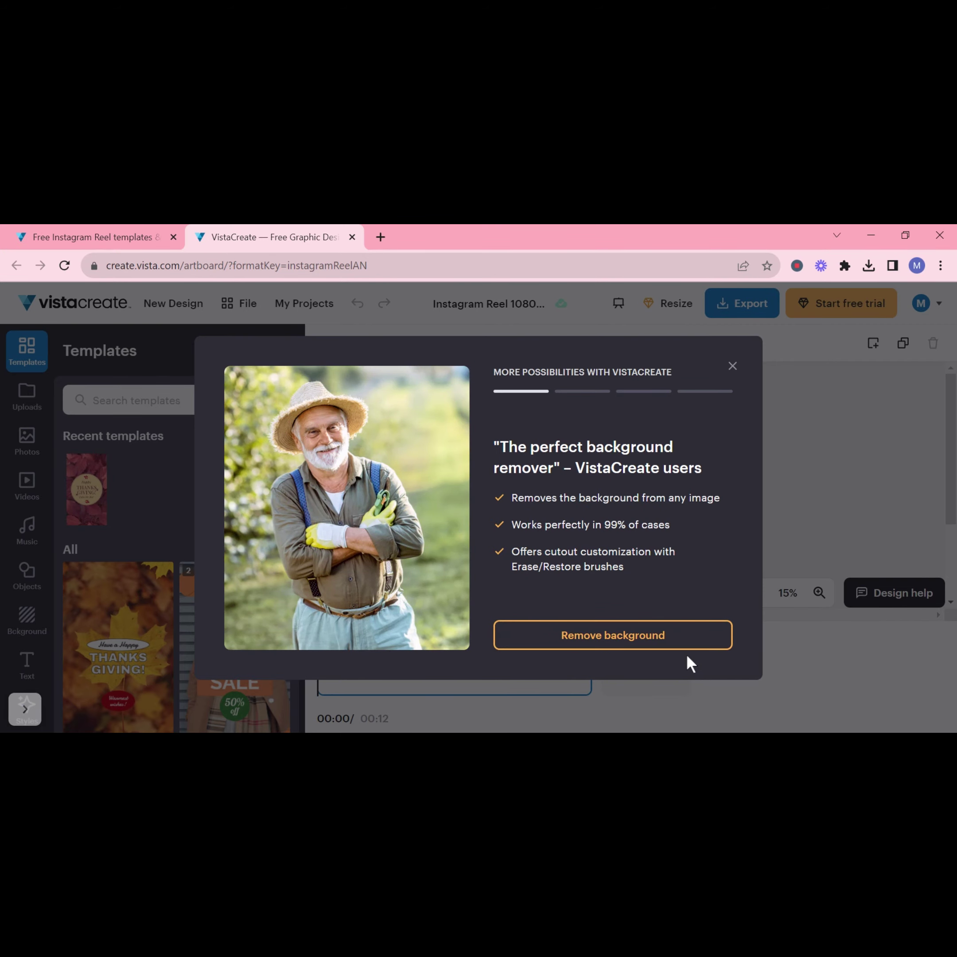
- Dismiss the promo and tip, then replace 'Enjoy the day!' on the badge with 'Have Fun'
key(Escape)
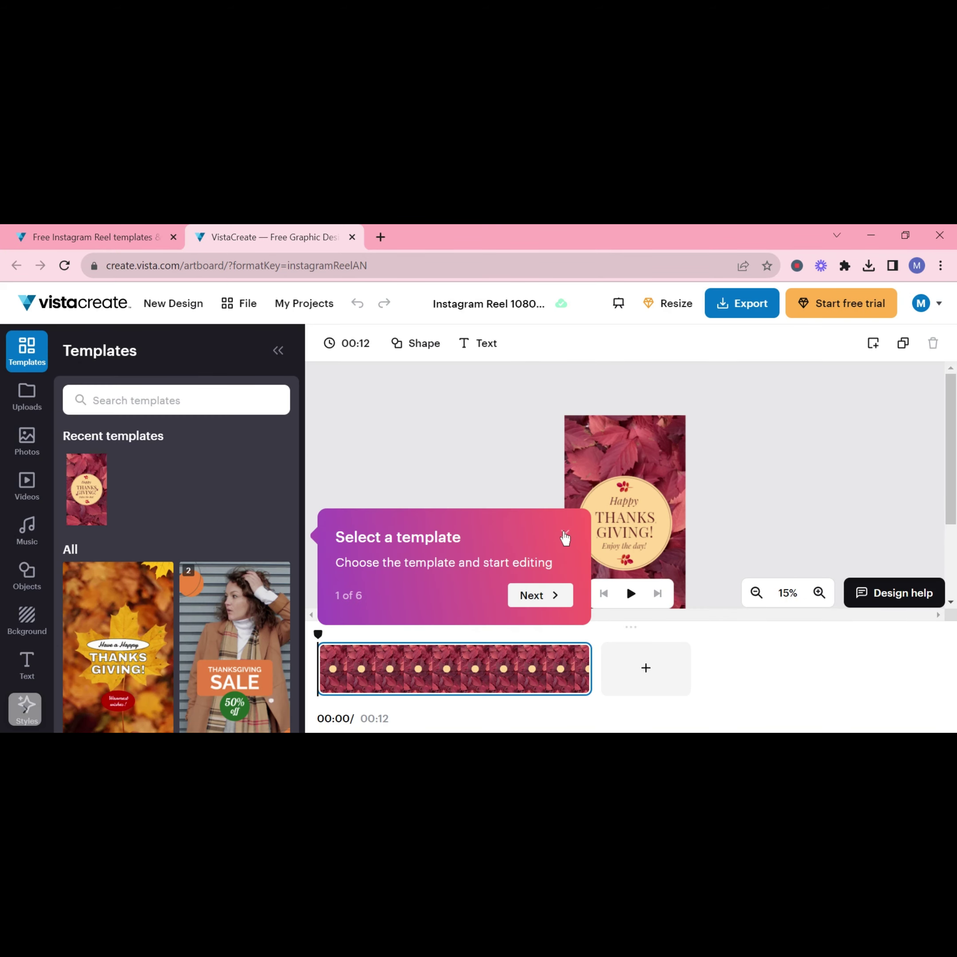
click(564, 533)
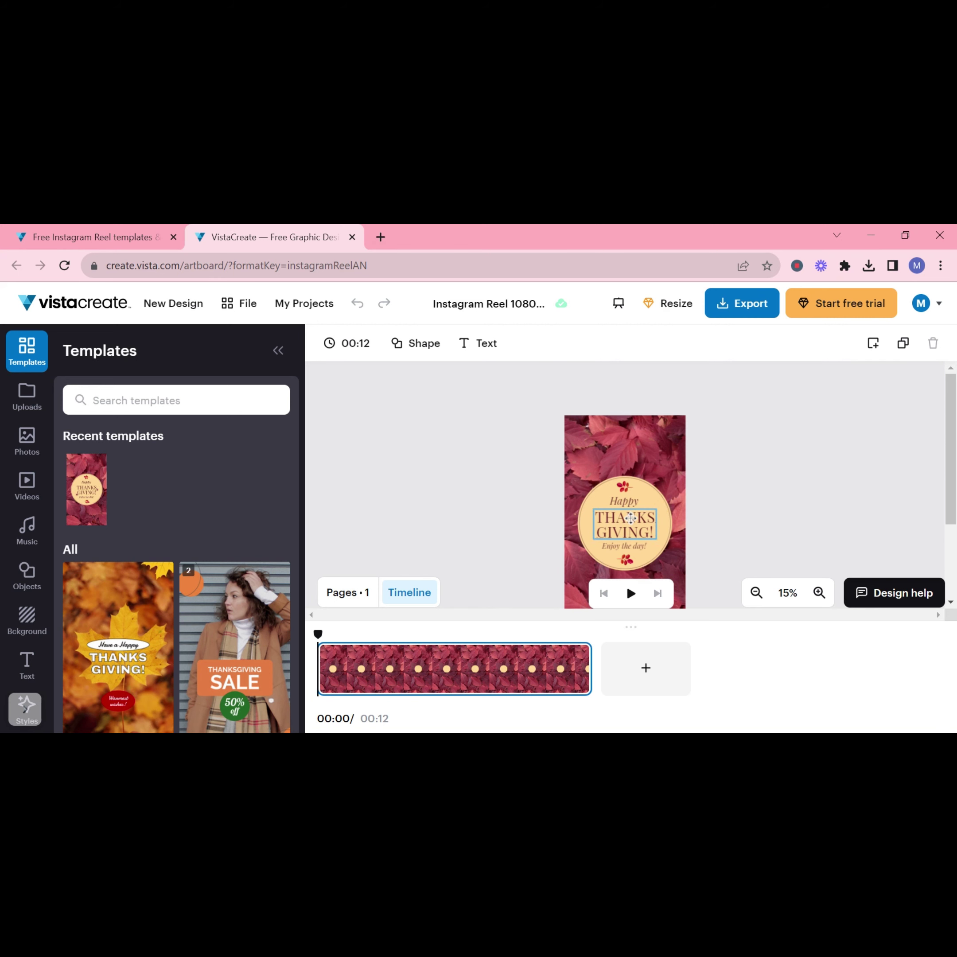
click(628, 546)
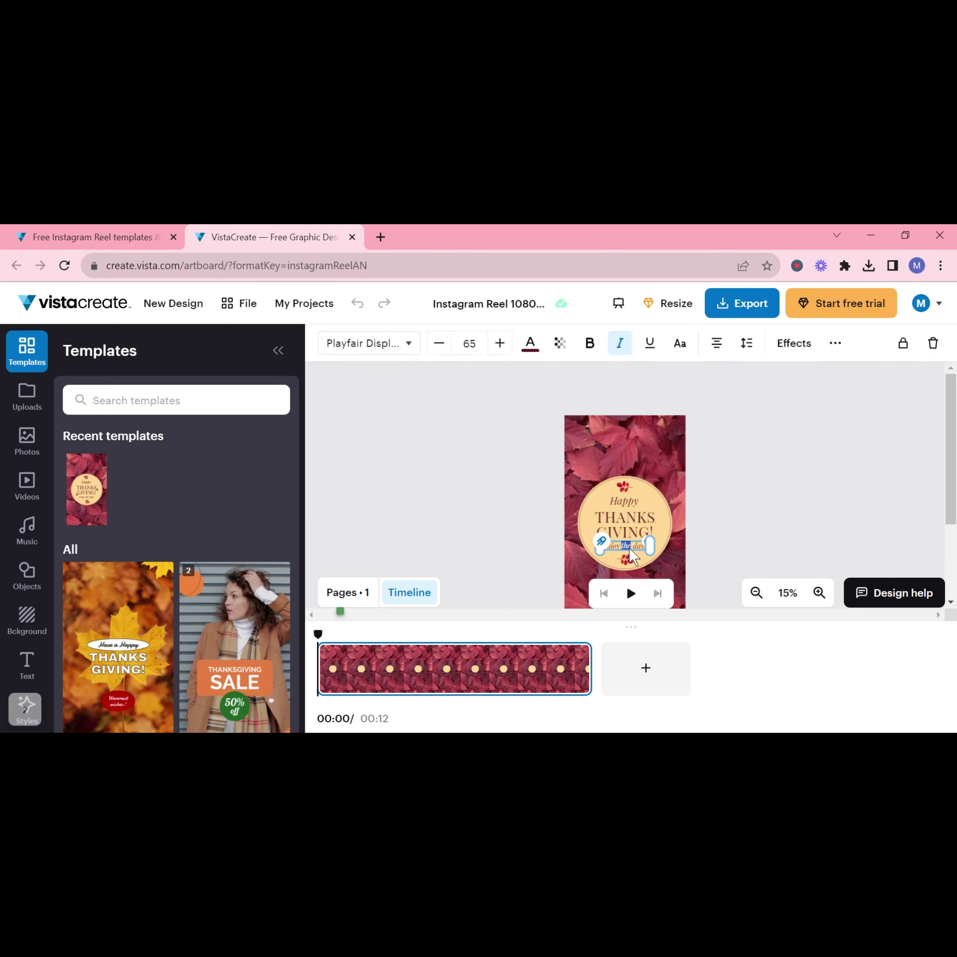
double_click(628, 547)
double_click(628, 546)
drag(628, 546, 602, 545)
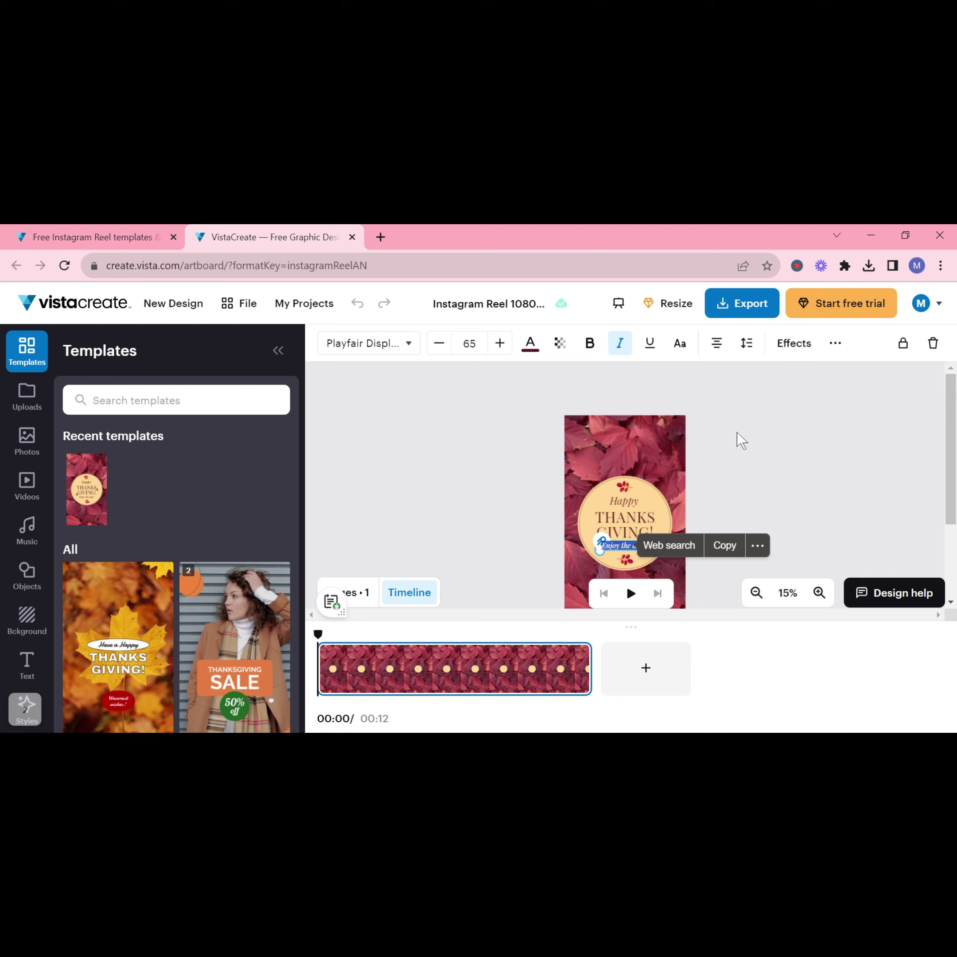
key(BackSpace)
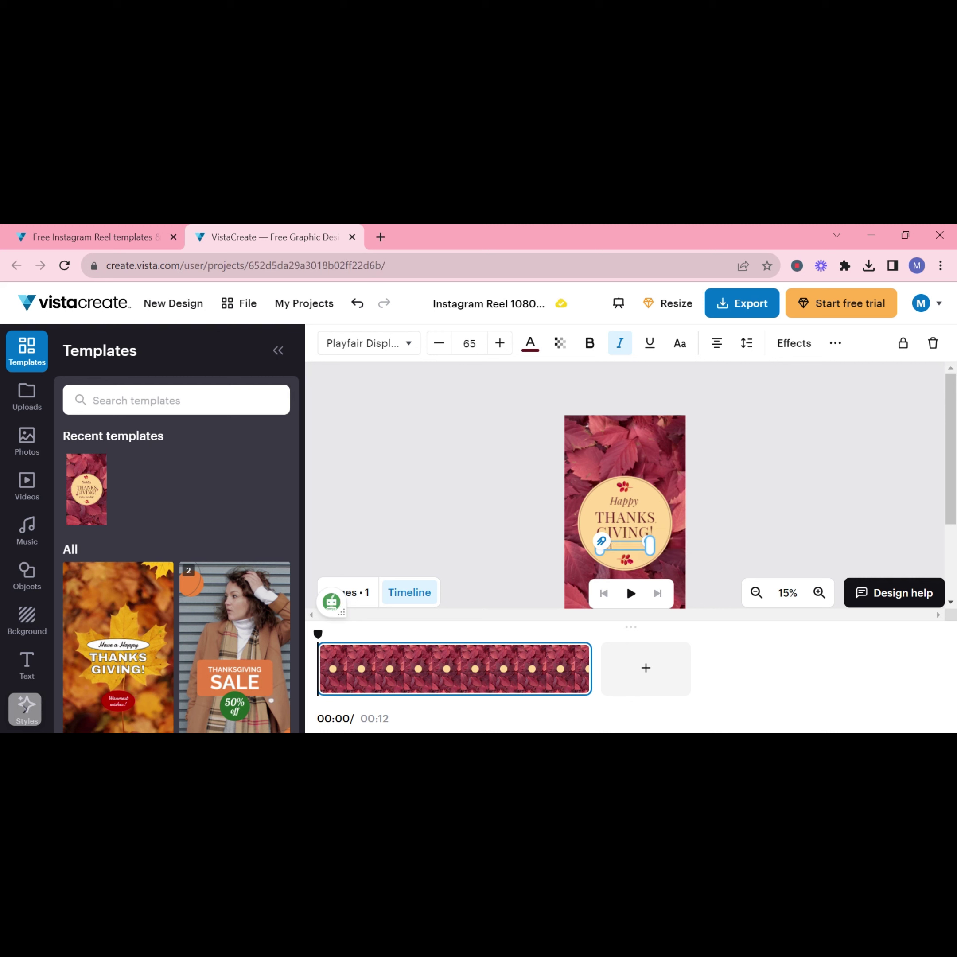
text(Have A Great)
key(BackSpace)
key(BackSpace)
key(BackSpace)
key(BackSpace)
key(BackSpace)
key(BackSpace)
key(BackSpace)
key(BackSpace)
- Retype the 'Have Fun' line on the badge and center it beneath THANKS GIVING!
click(725, 528)
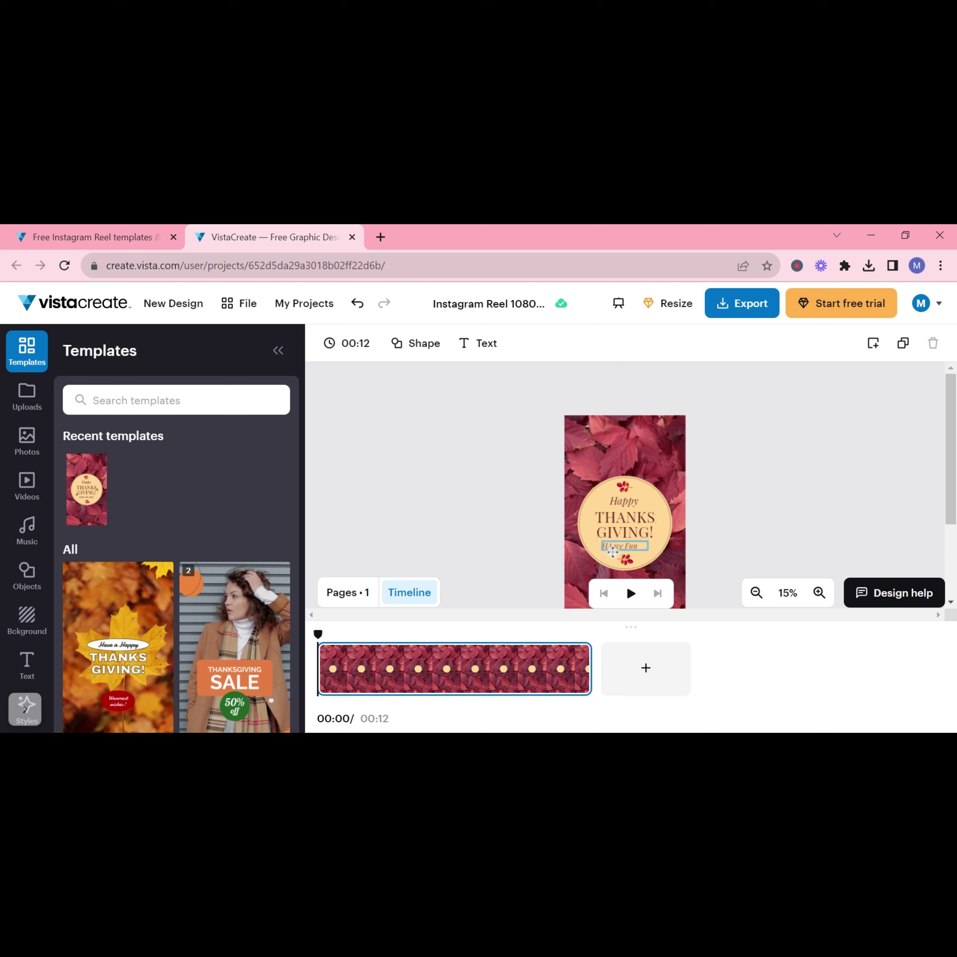
click(623, 547)
double_click(623, 548)
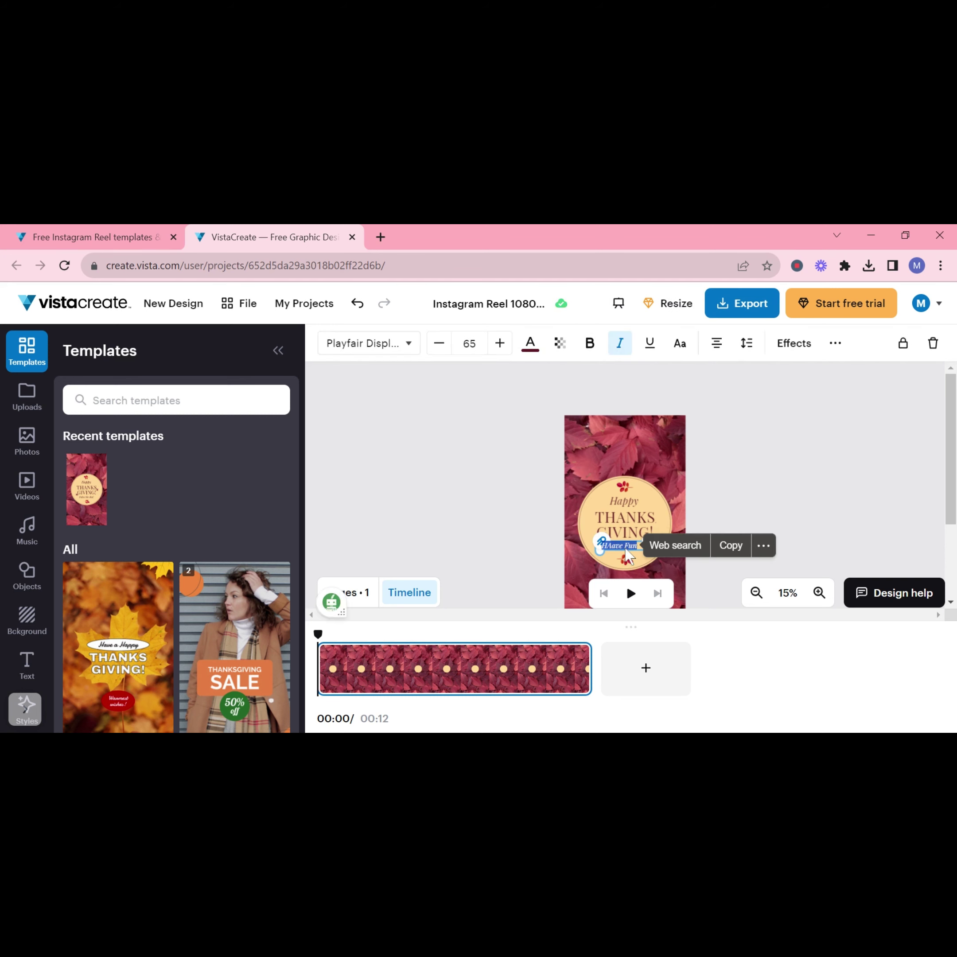
key(BackSpace)
text(Have F)
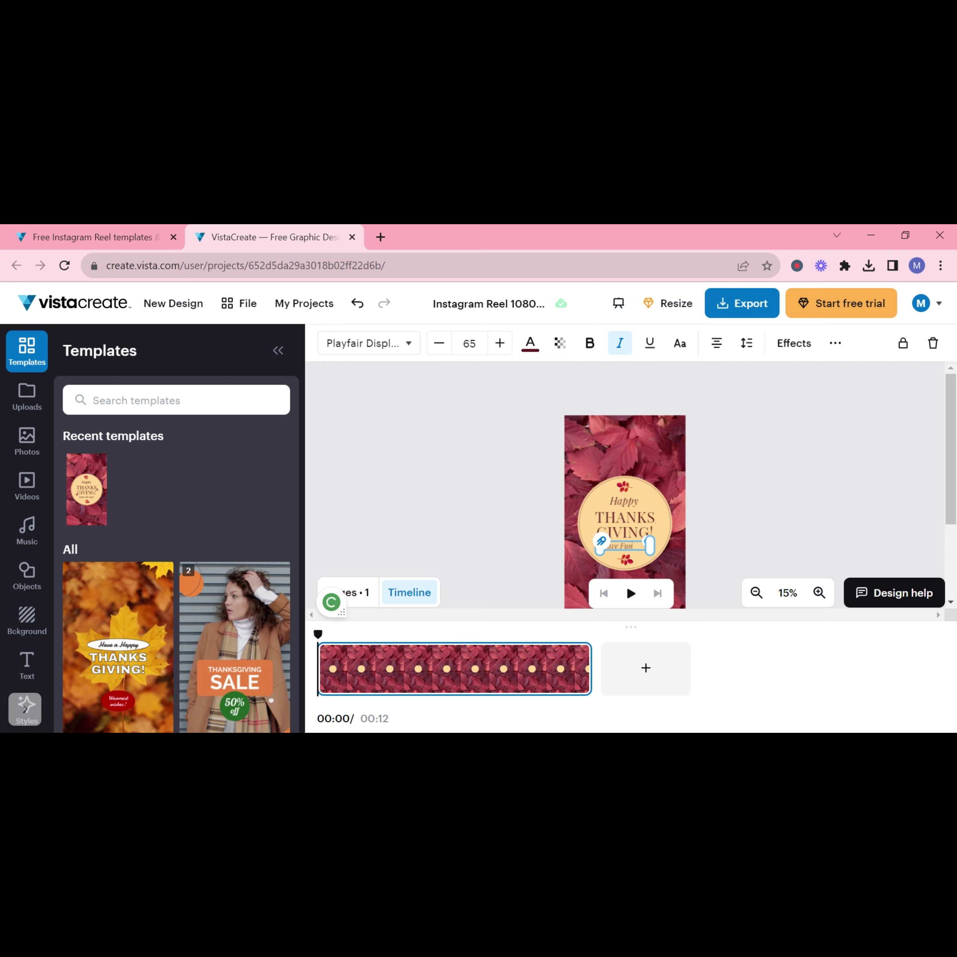
click(795, 519)
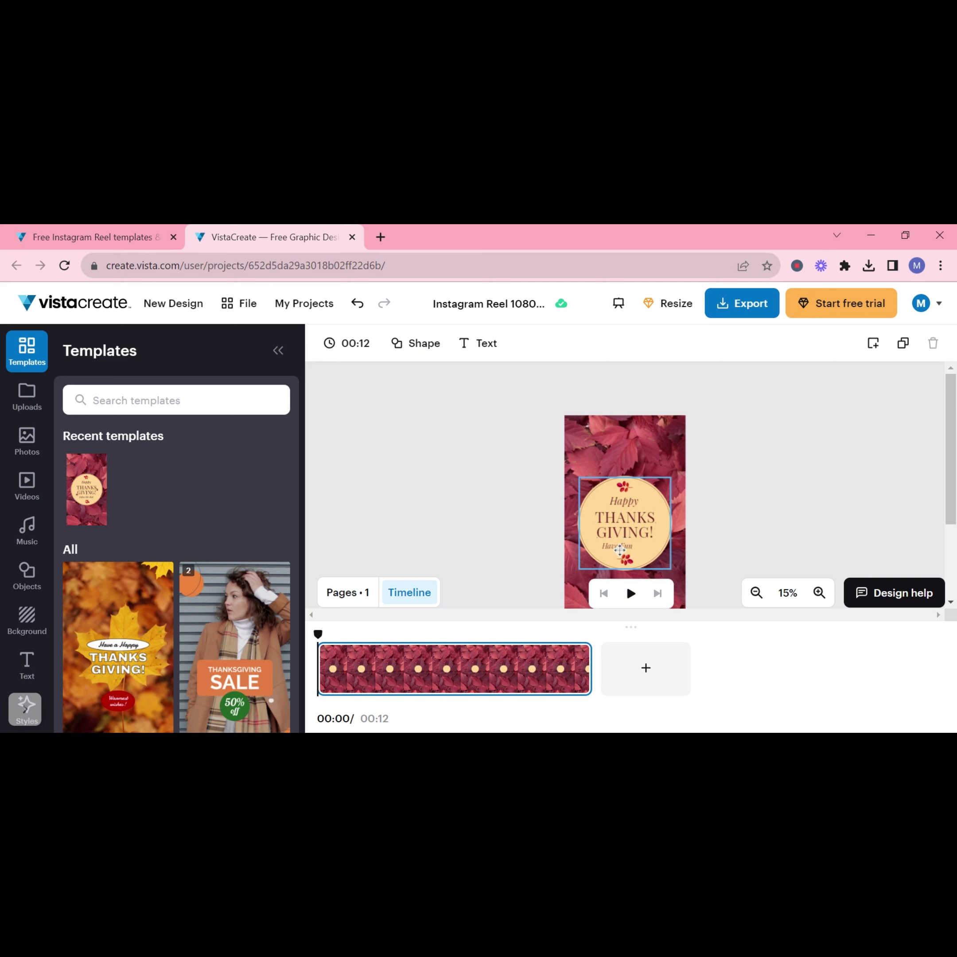
drag(620, 549, 628, 544)
- Play the reel preview to check the updated badge
click(872, 509)
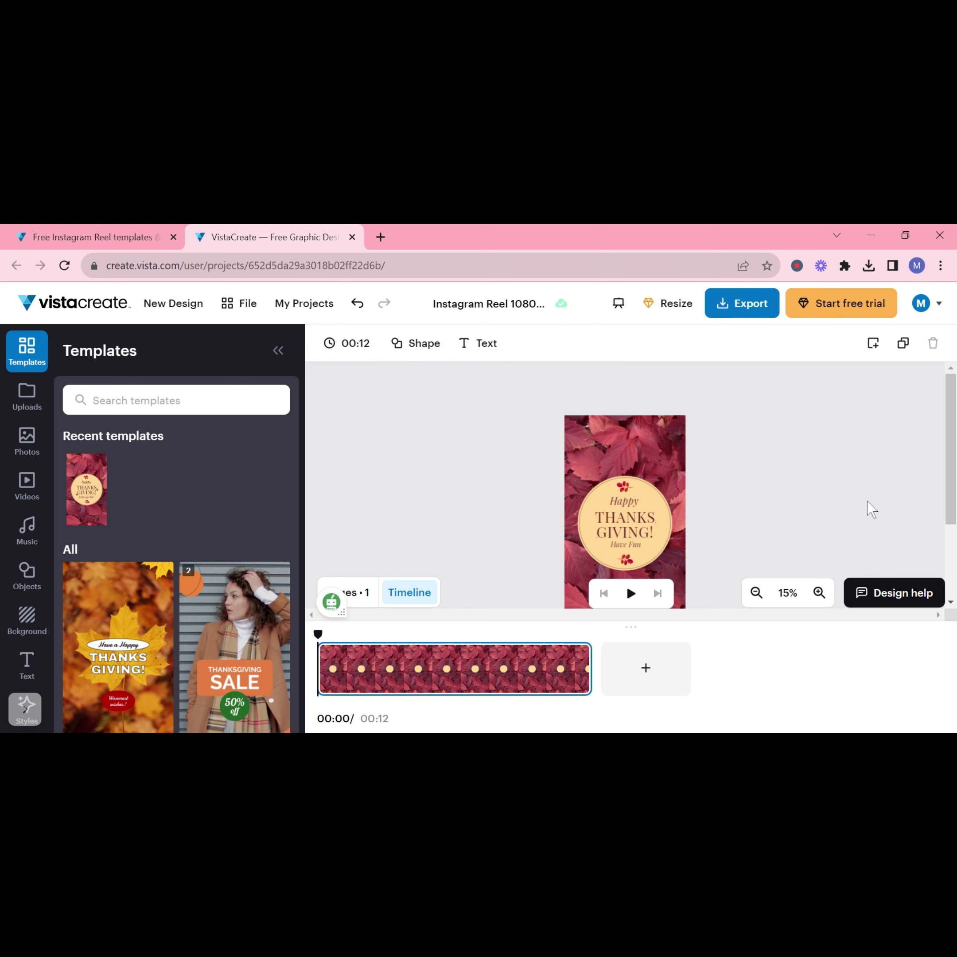
scroll(684, 496, down, 2)
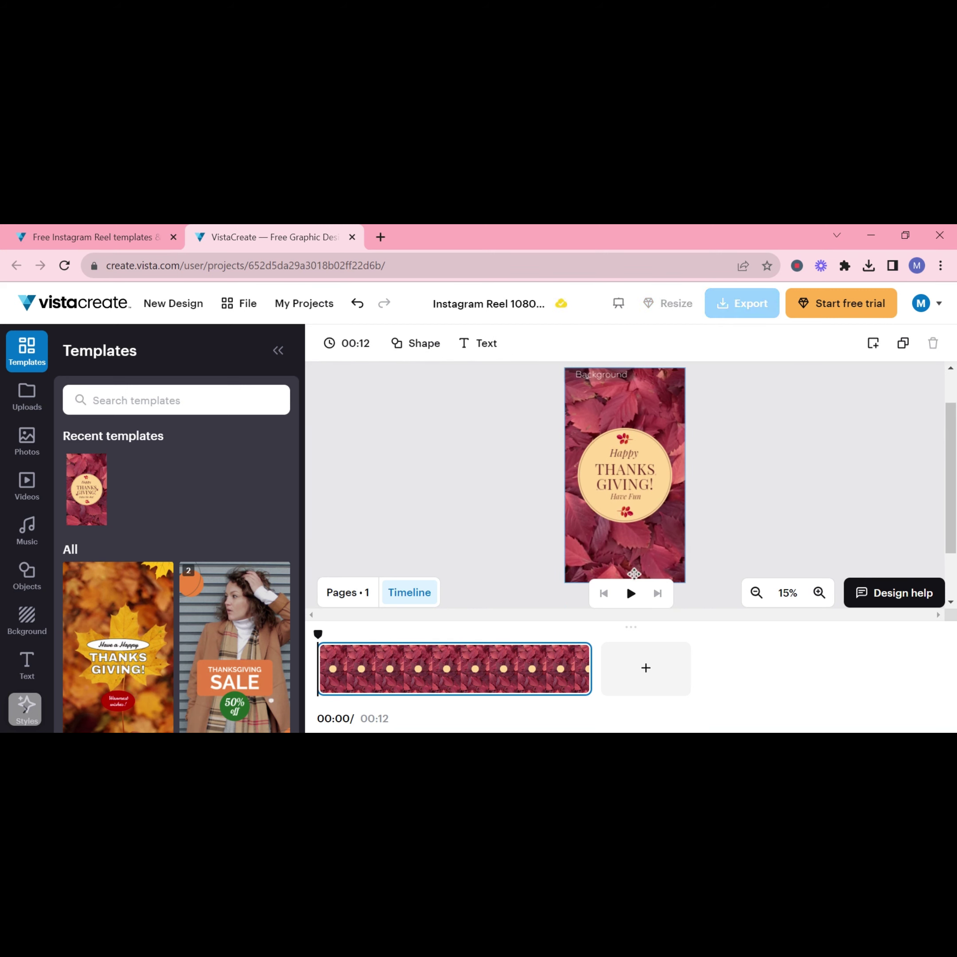
click(632, 599)
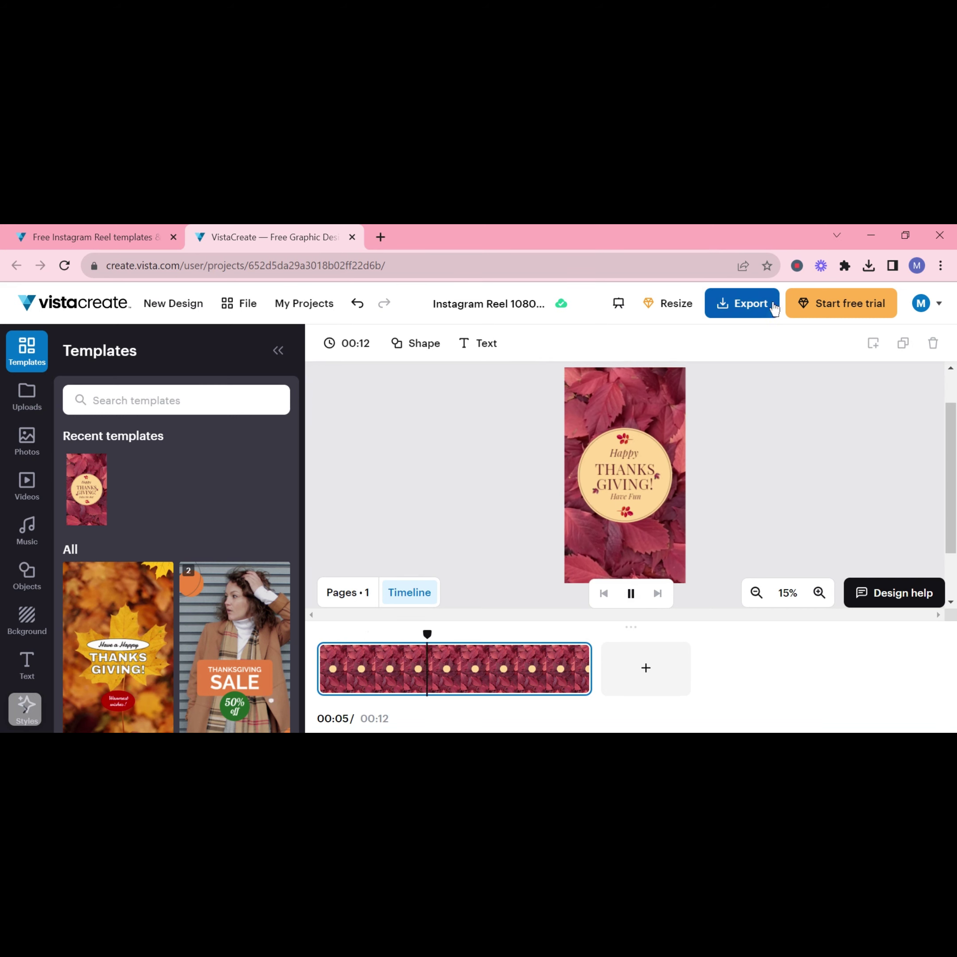
- Download the Thanksgiving reel as a 1080 x 1920 MP4 and close the export panel
click(736, 314)
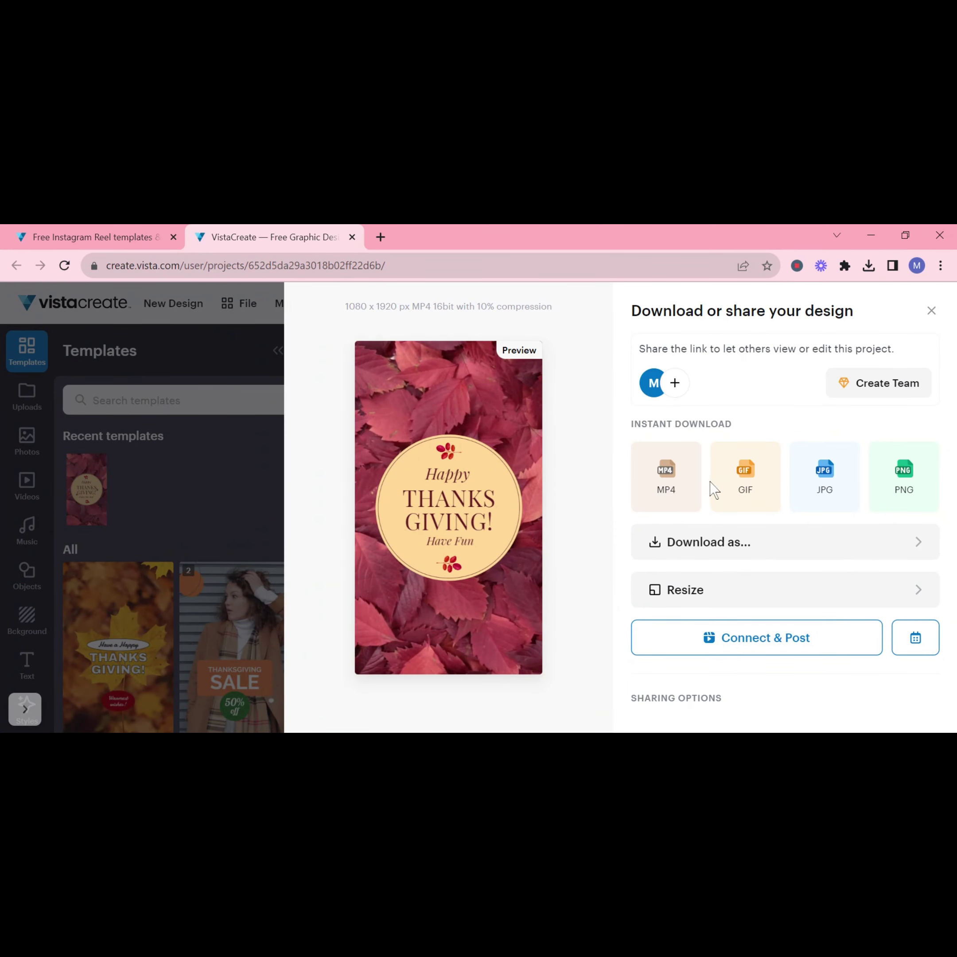
click(785, 550)
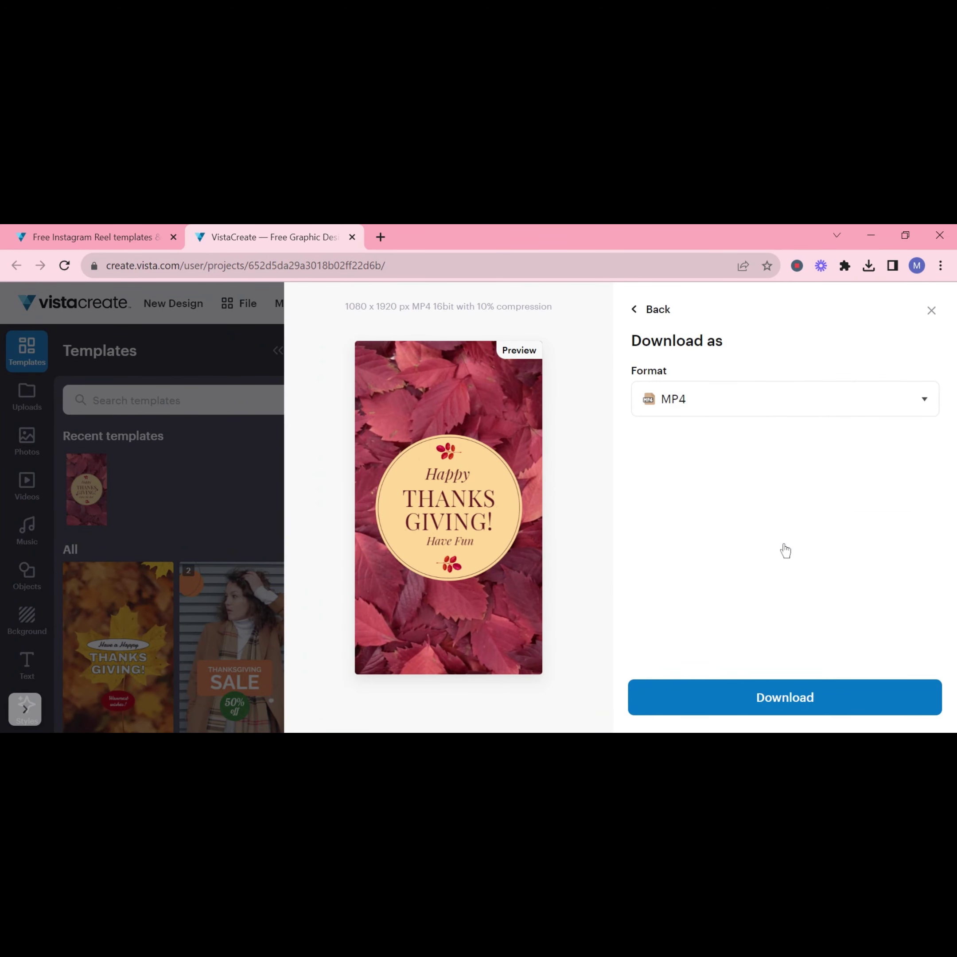
click(752, 699)
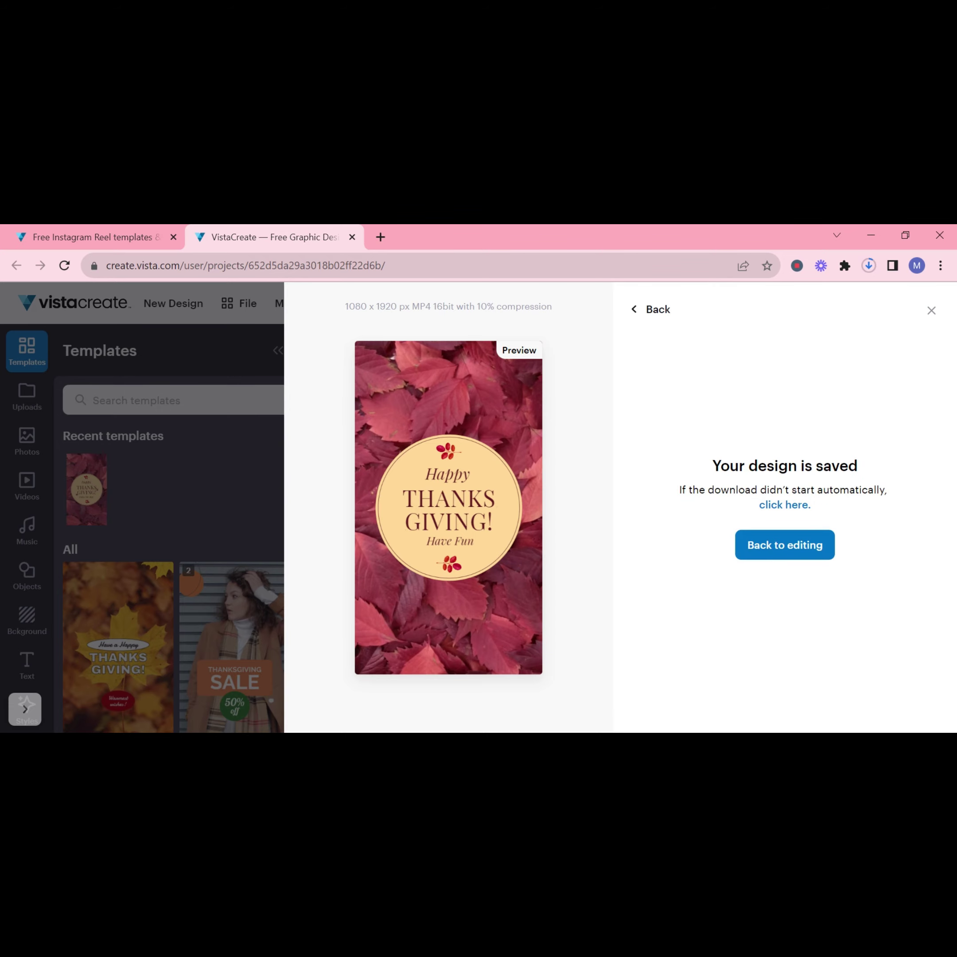
click(932, 309)
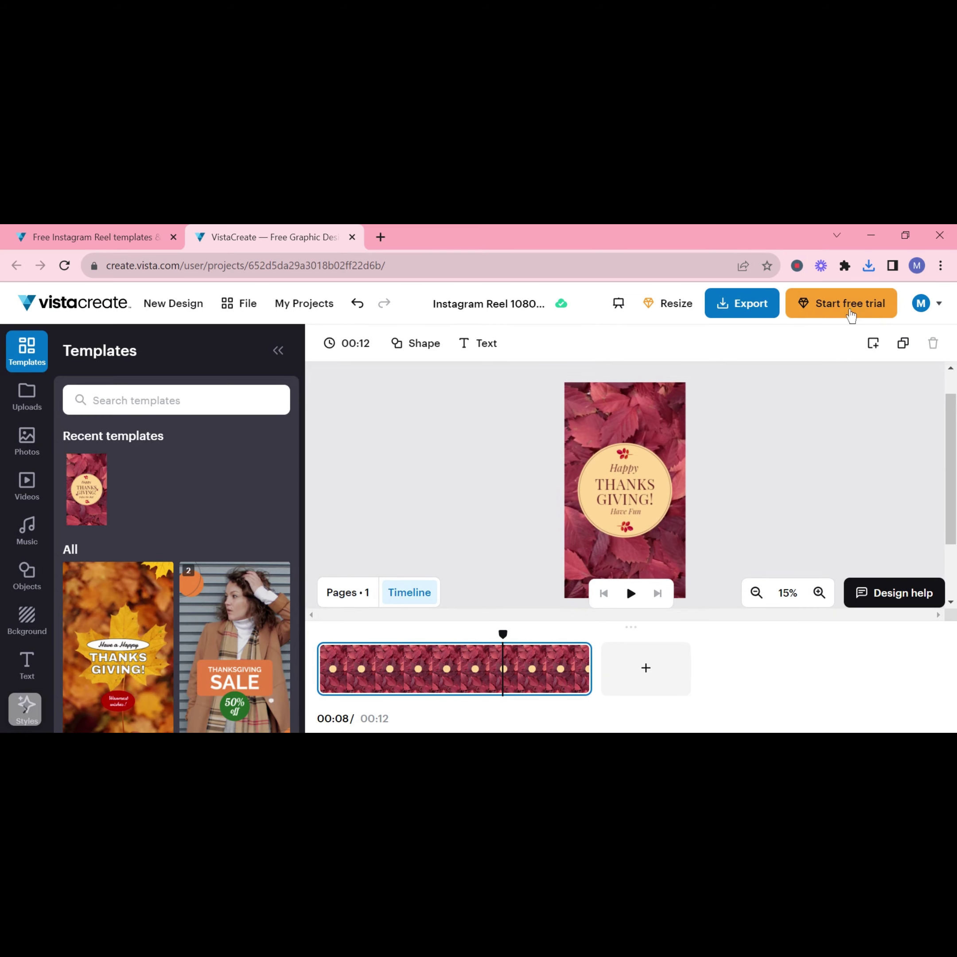
- Review VistaCreate's plans, comparing the free Starter plan's features with Pro at $10/mo
click(826, 315)
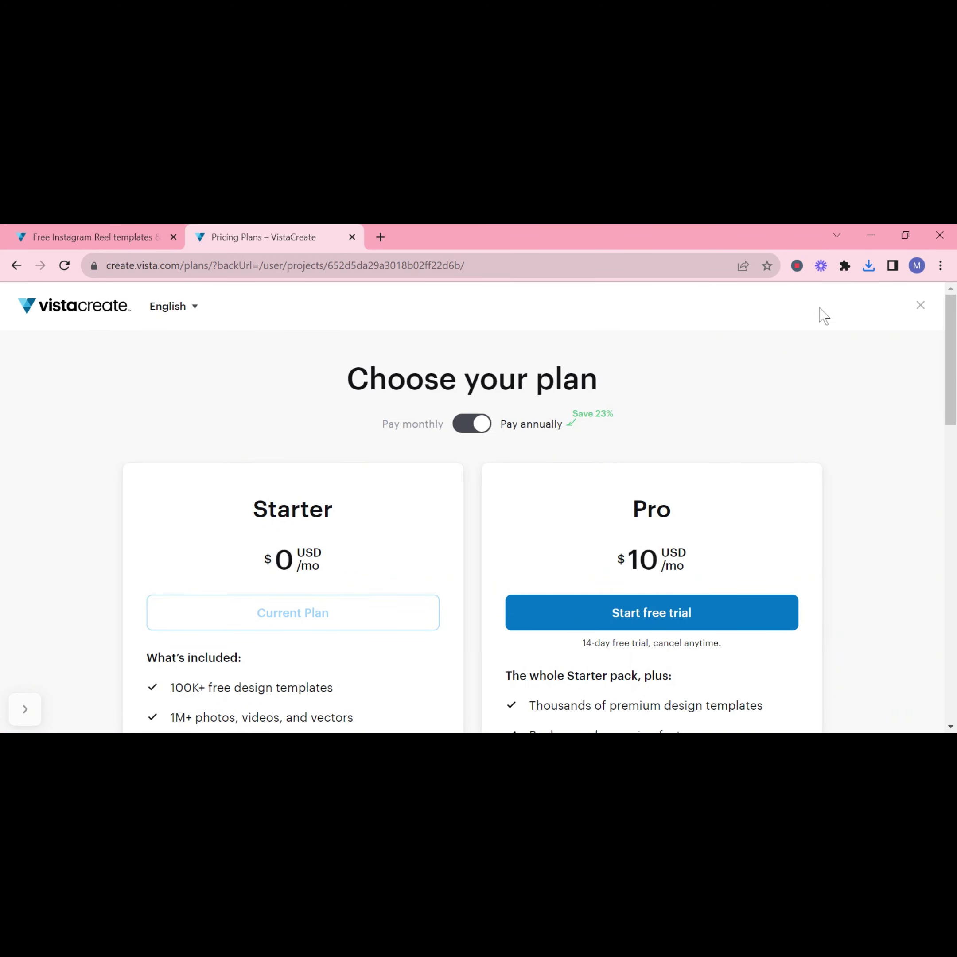
scroll(225, 605, down, 5)
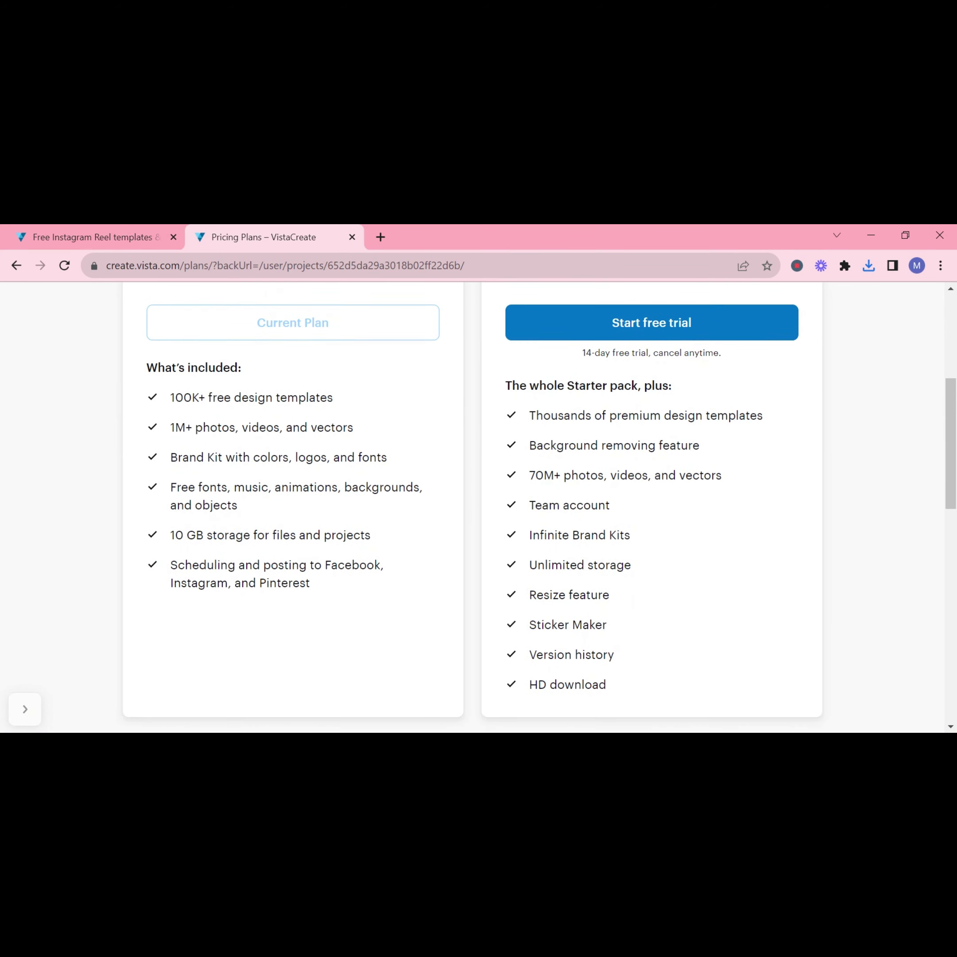
scroll(478, 502, up, 5)
scroll(478, 502, down, 4)
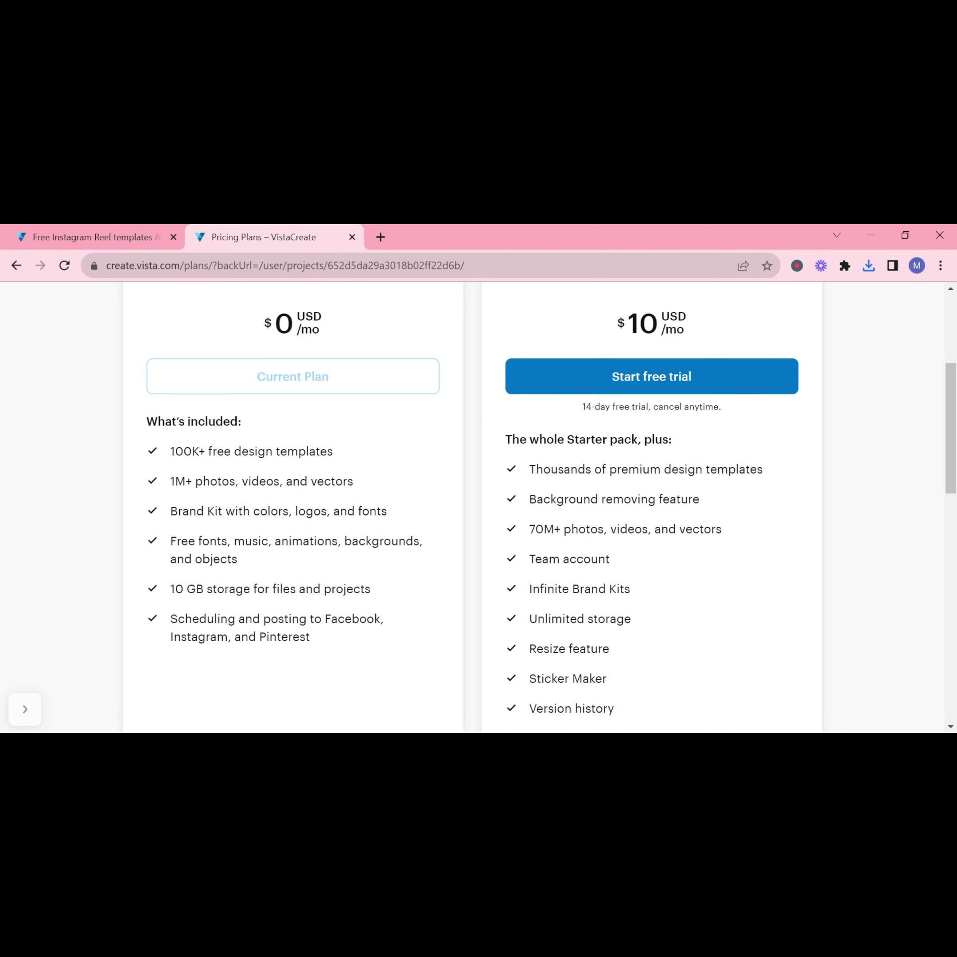
scroll(477, 502, down, 1)
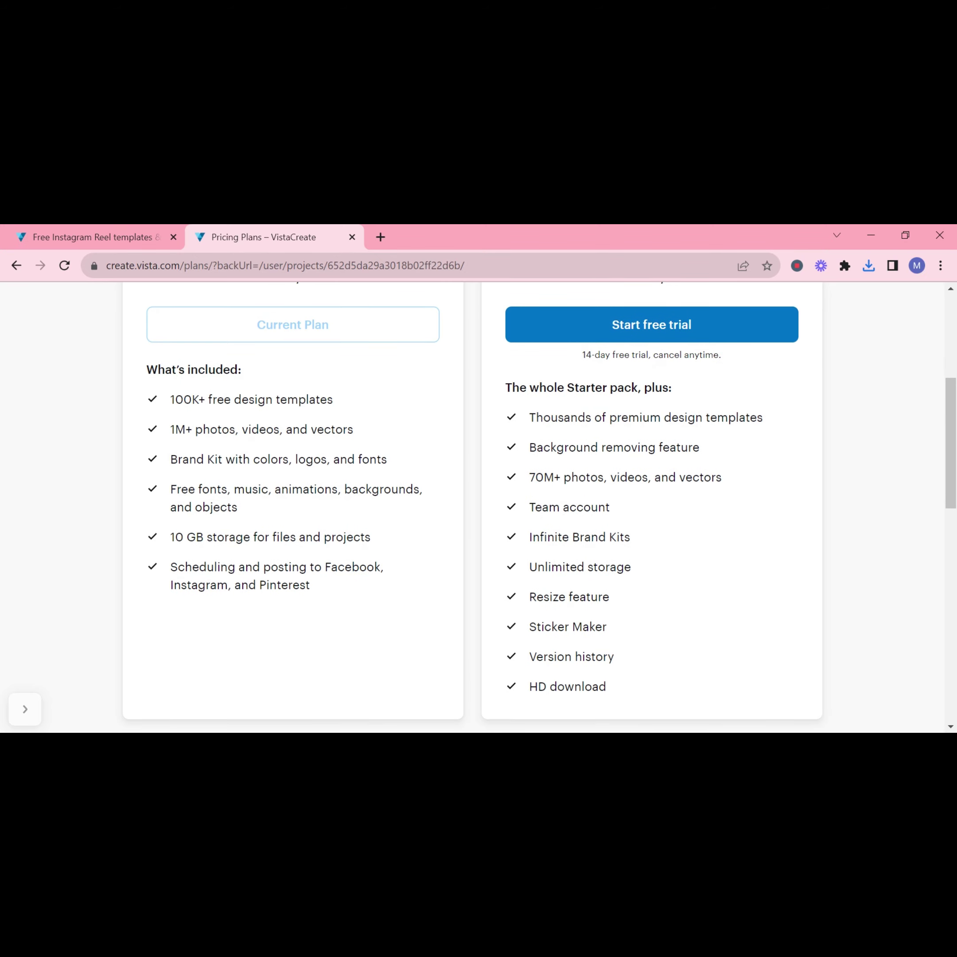
scroll(477, 503, up, 5)
scroll(478, 502, down, 6)
scroll(478, 502, up, 2)
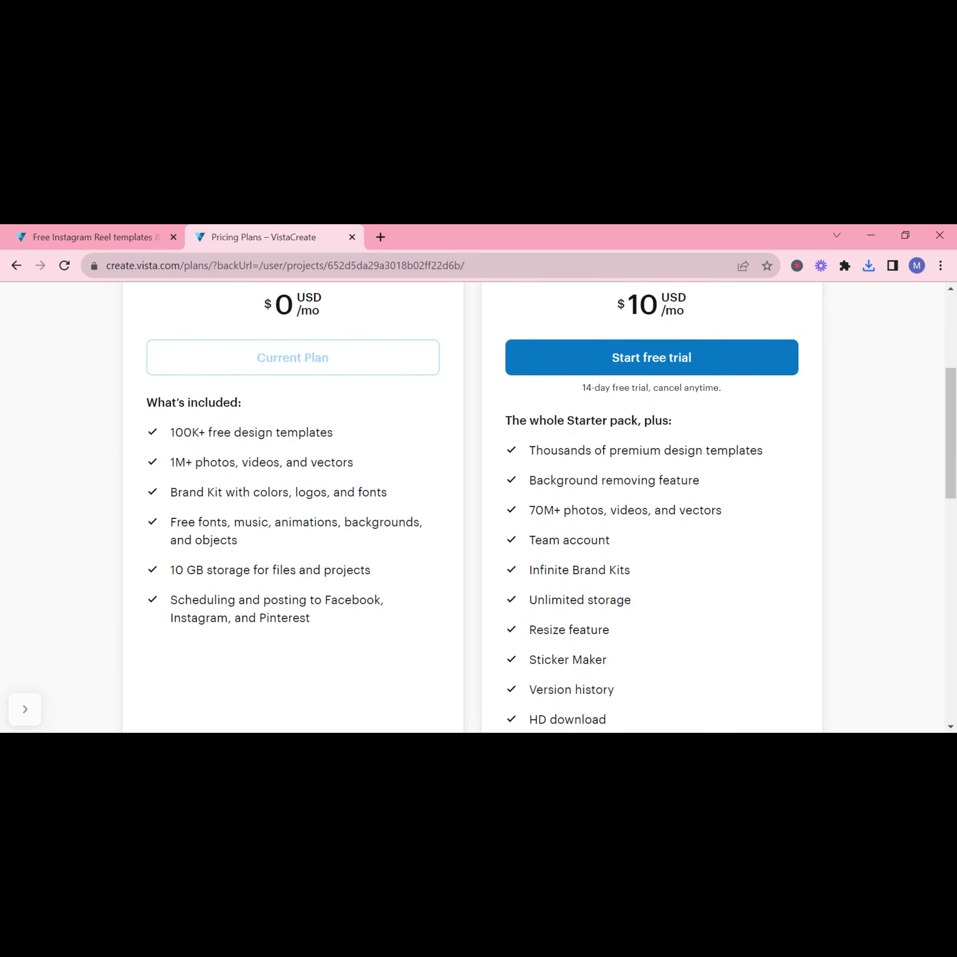
scroll(630, 636, down, 2)
scroll(630, 636, up, 3)
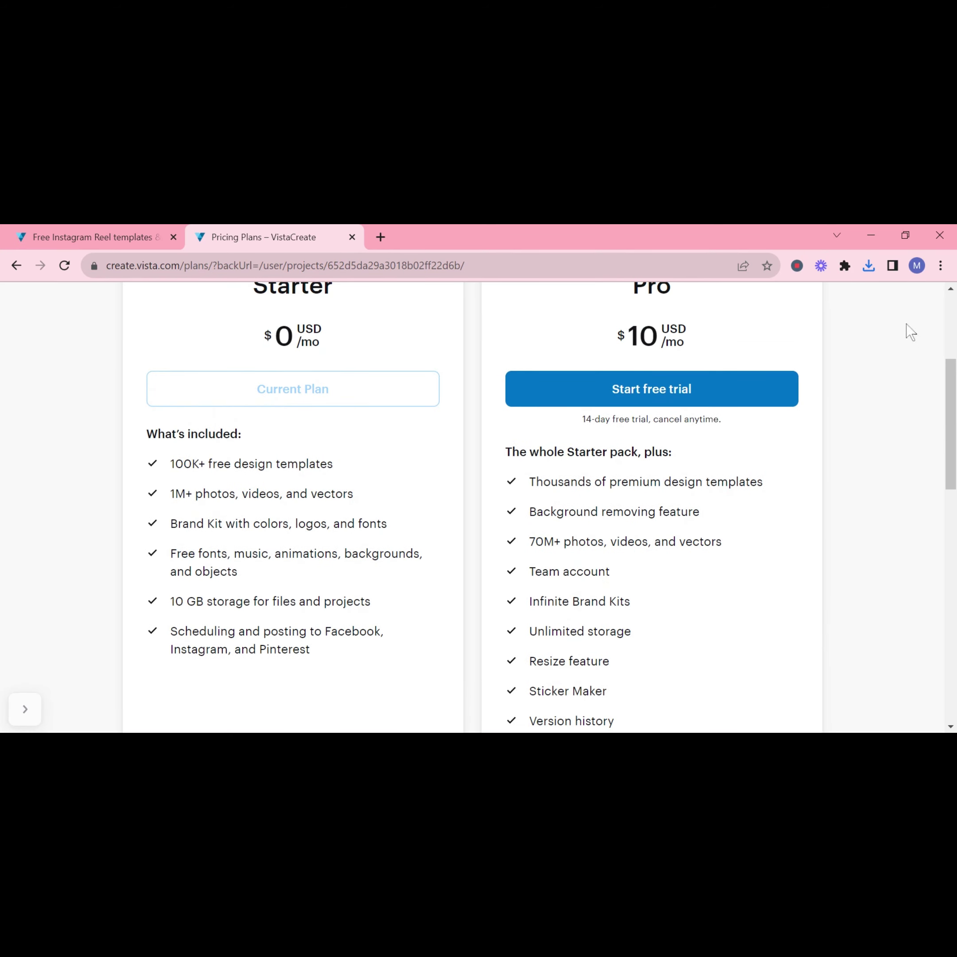
scroll(575, 452, up, 2)
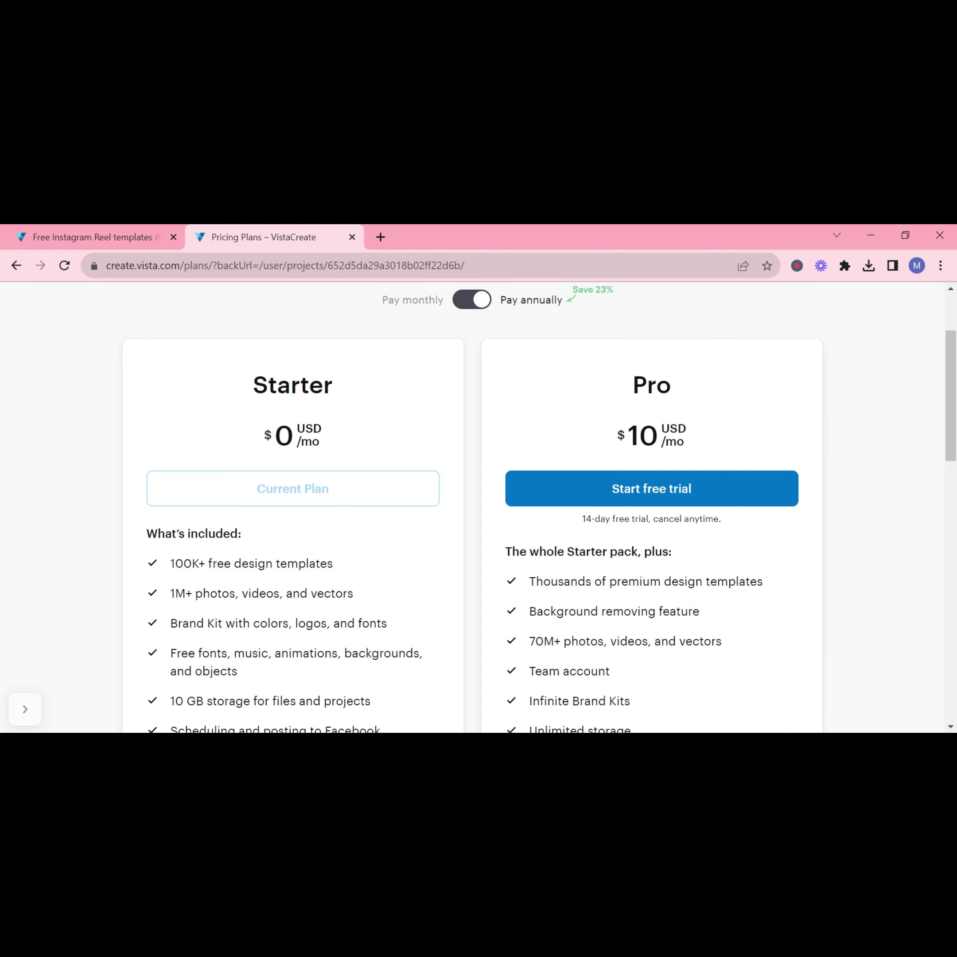
- Search the web for 'adobe express' and look through the results
key(ctrl+l)
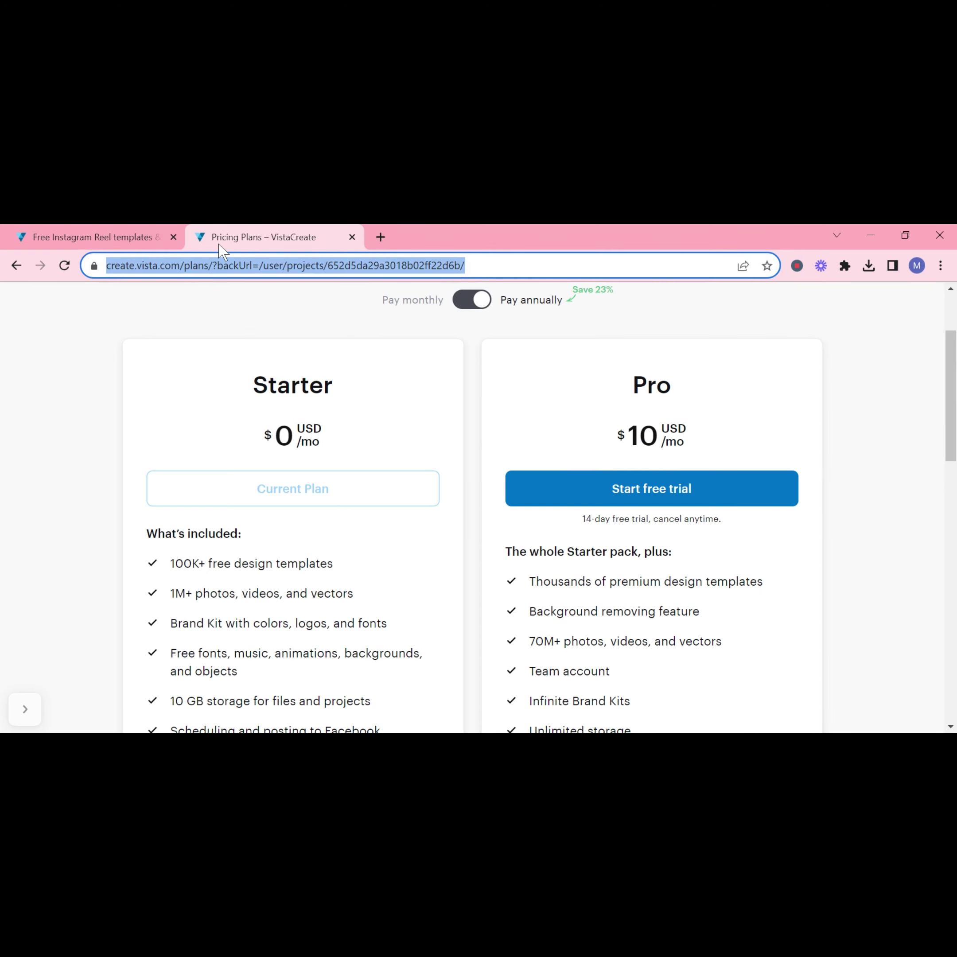
text(ad)
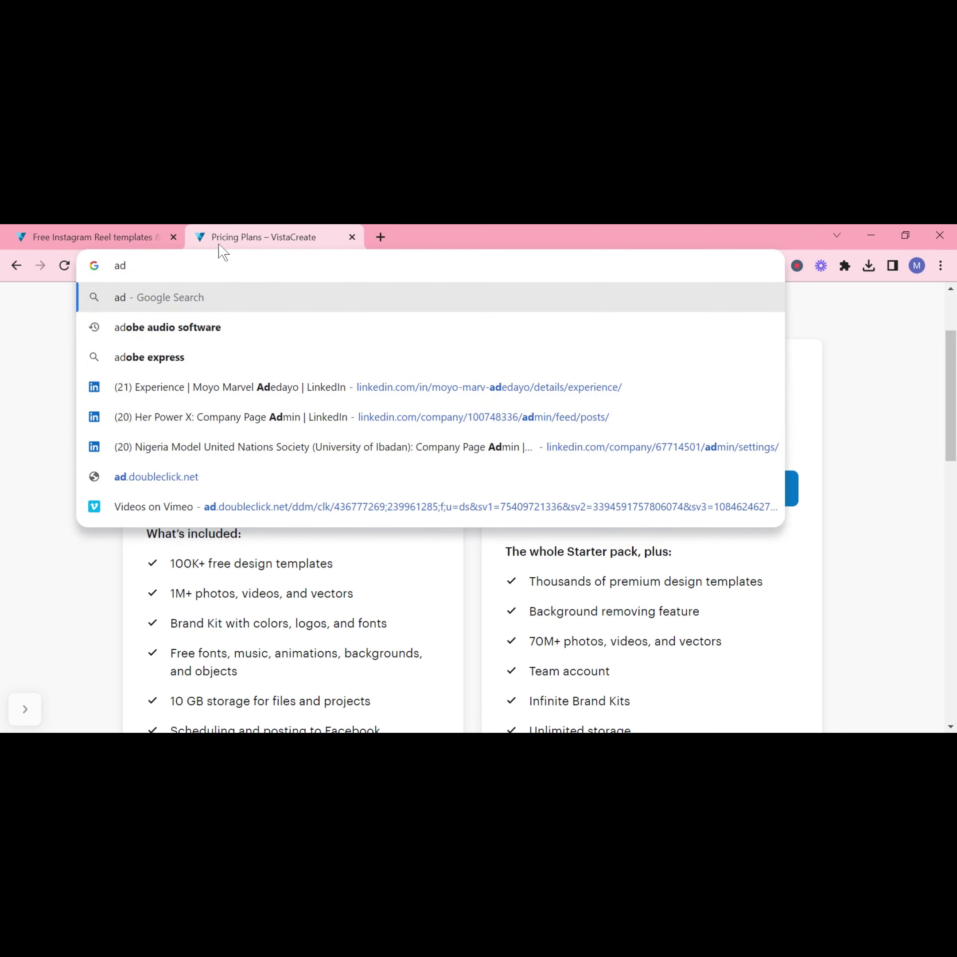
text(obe express)
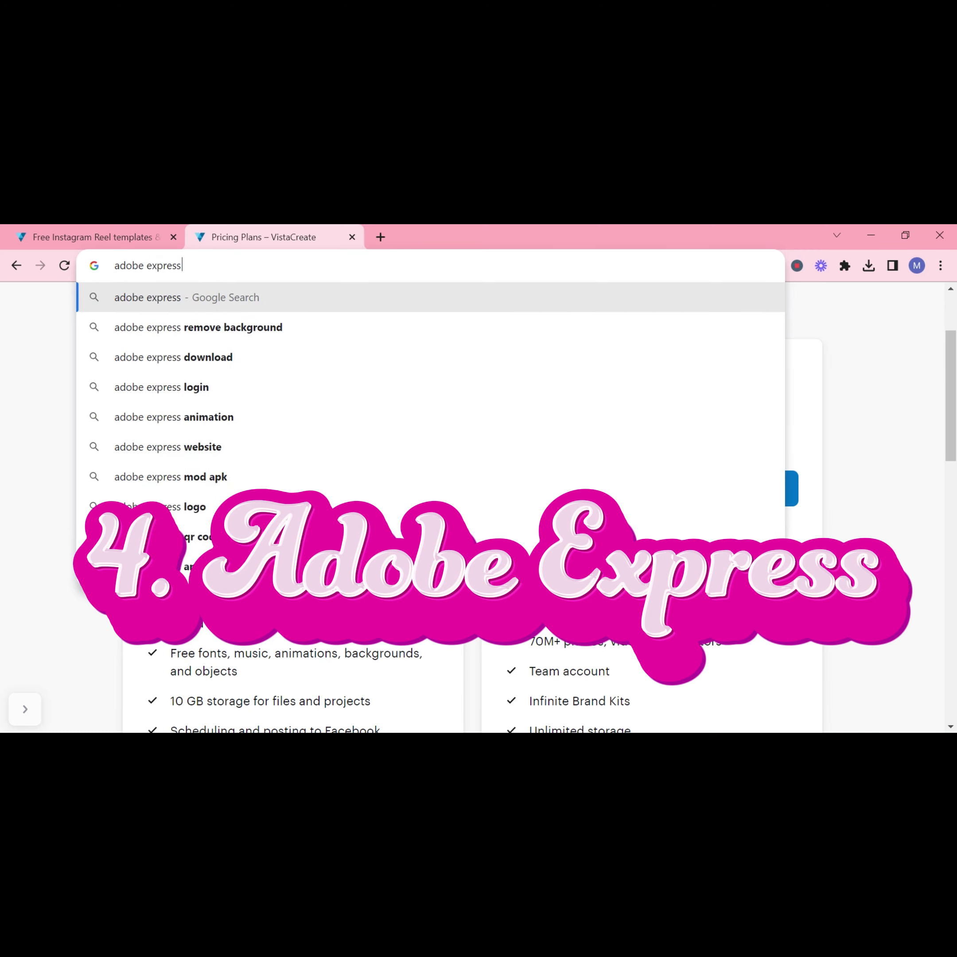
key(Return)
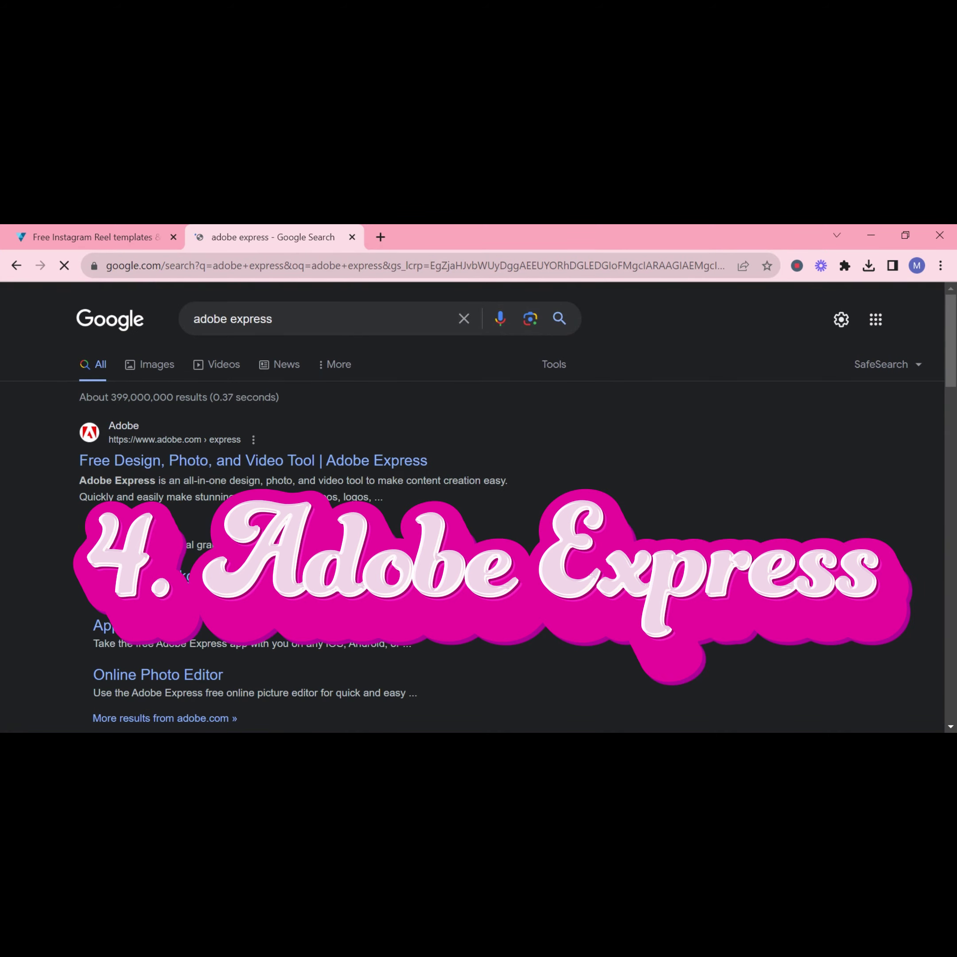
scroll(478, 502, down, 4)
scroll(477, 502, up, 1)
scroll(478, 502, up, 1)
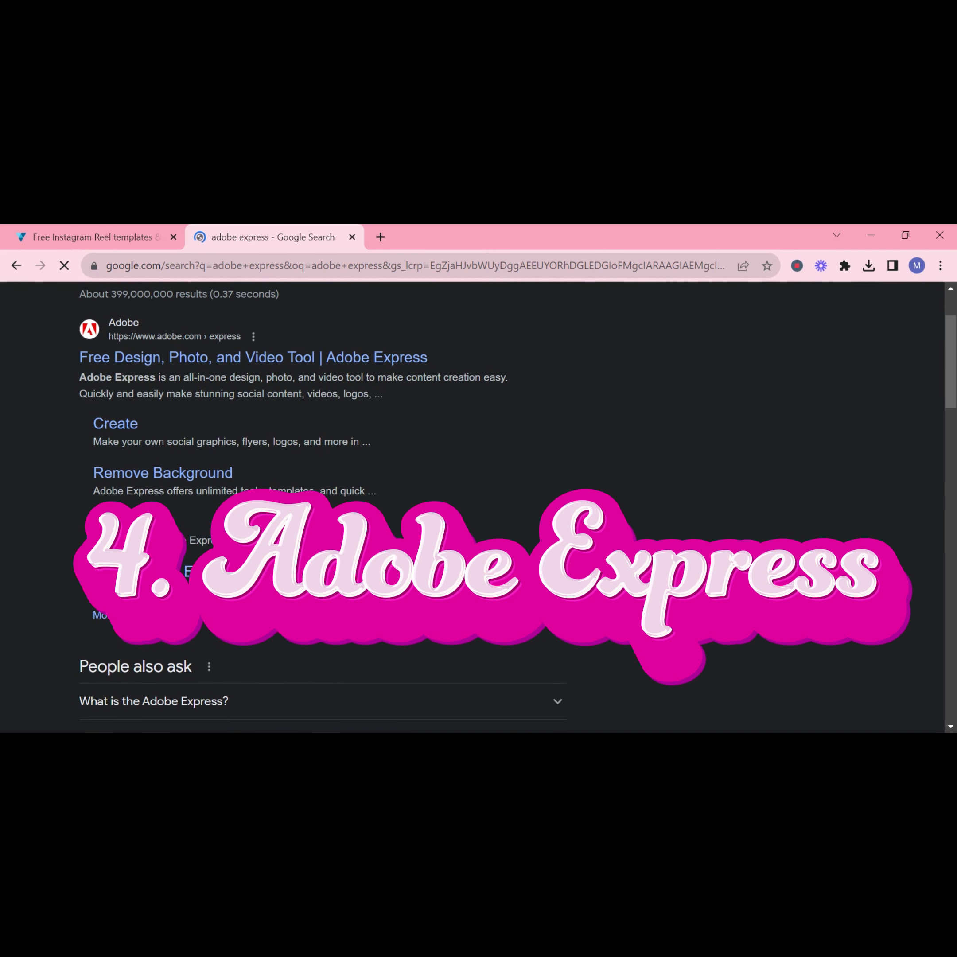
scroll(477, 502, up, 2)
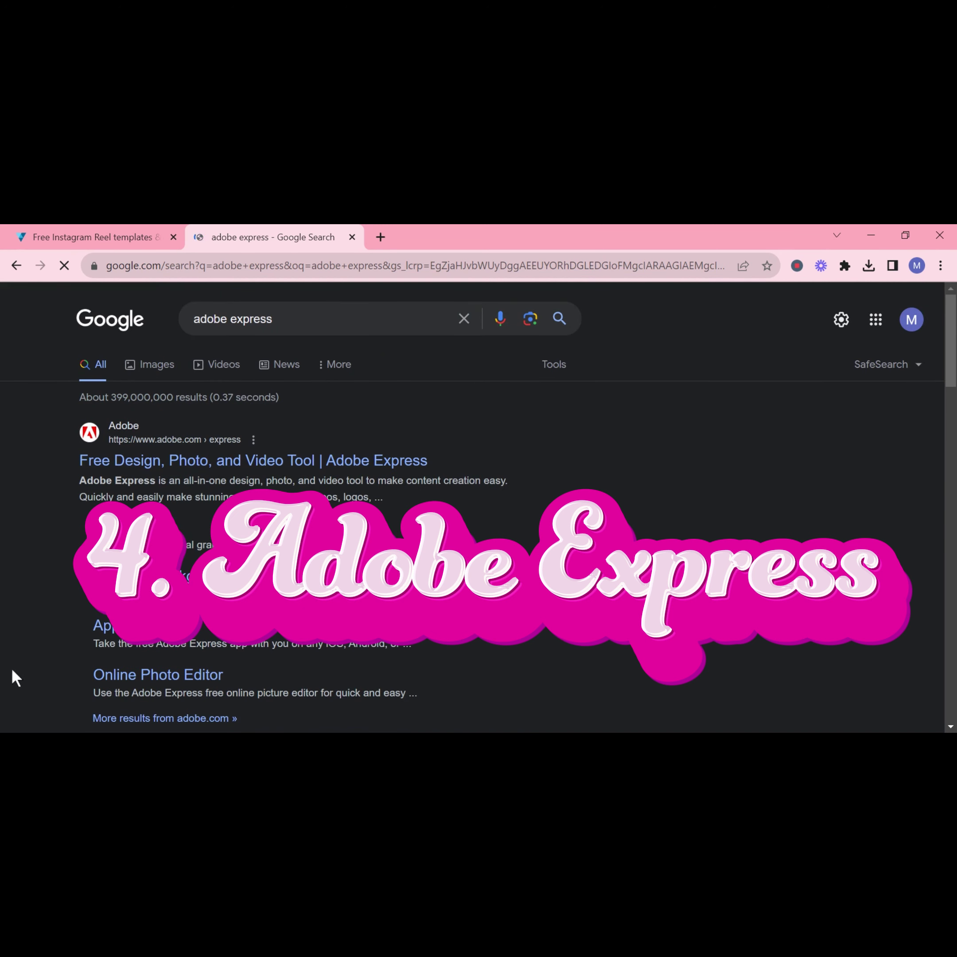
scroll(229, 452, down, 3)
scroll(229, 457, up, 3)
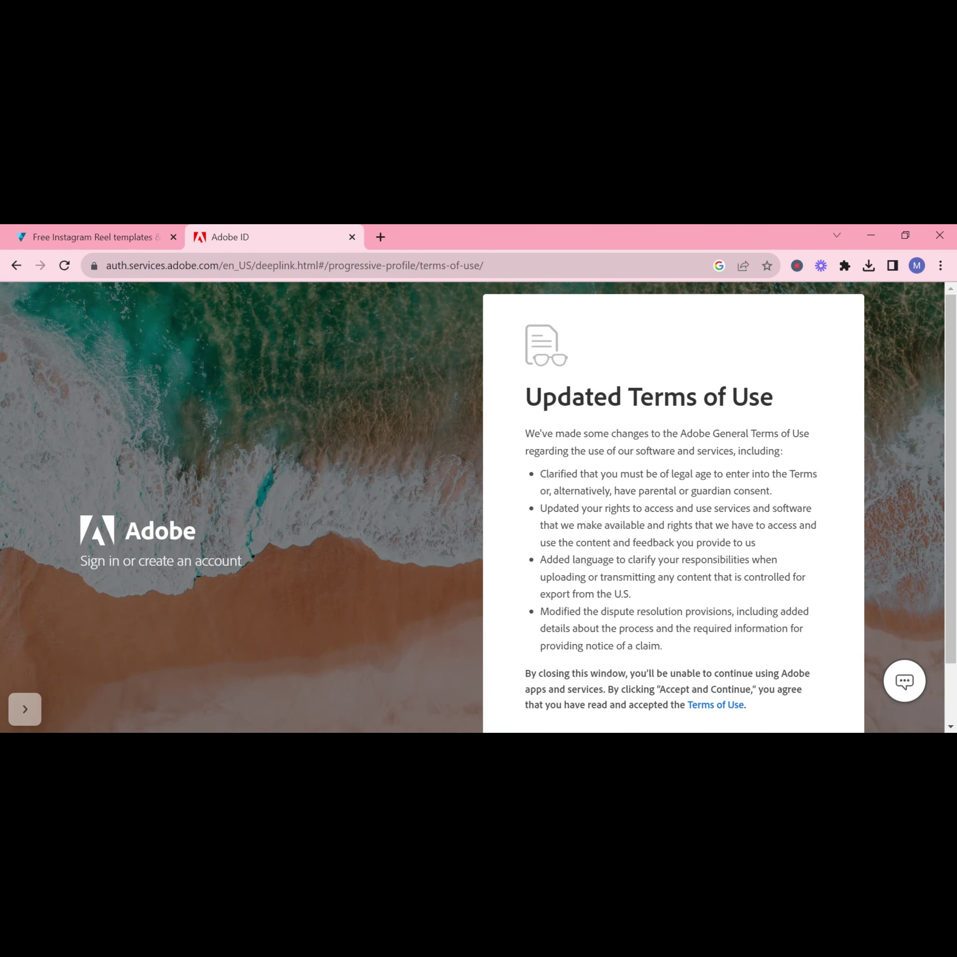
- Scroll through Adobe's Updated Terms of Use and accept them
scroll(673, 503, down, 2)
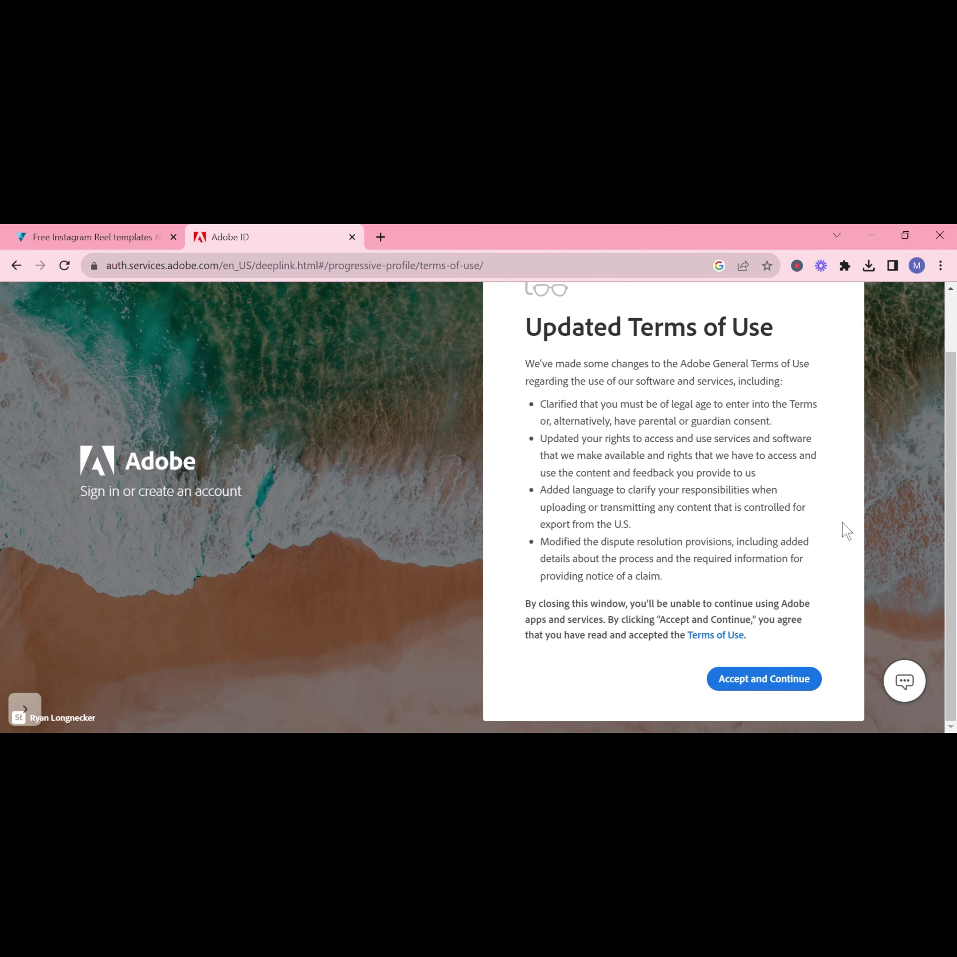
click(760, 676)
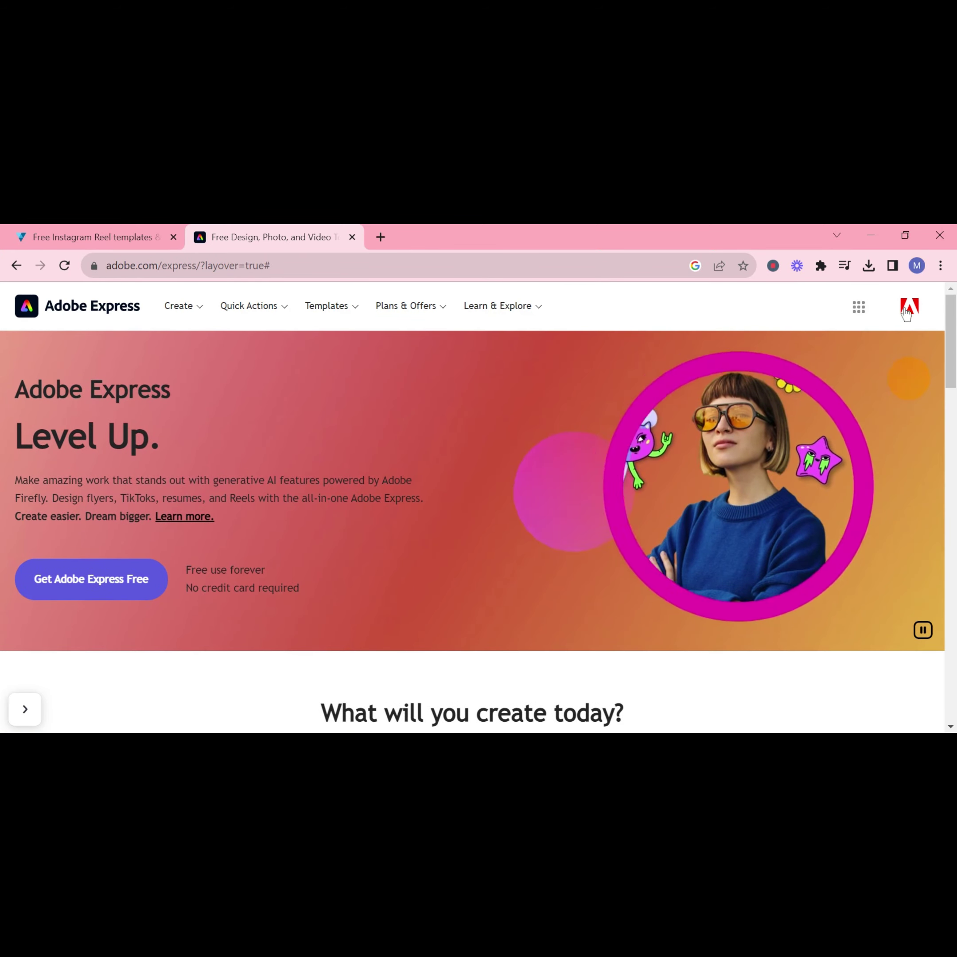
- Browse the all-in-one editor's formats, from Flyer and Instagram story to YouTube thumbnail
scroll(217, 523, down, 1)
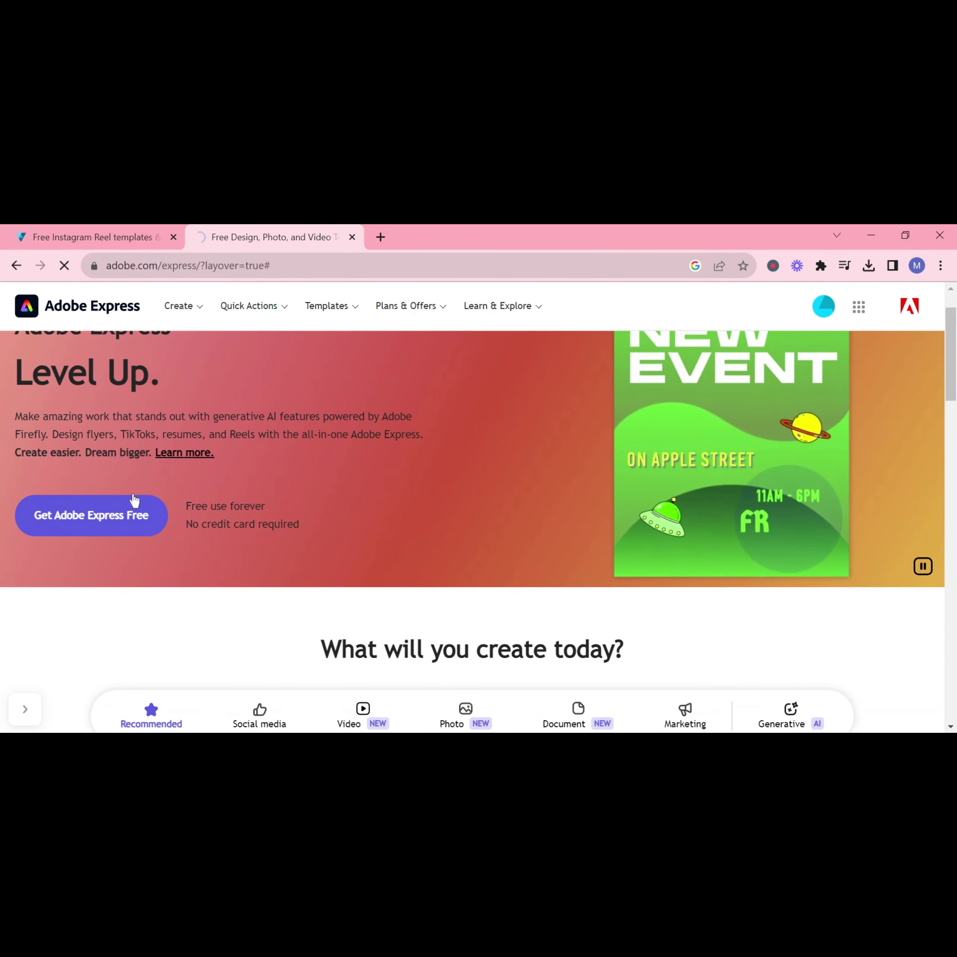
scroll(107, 522, down, 5)
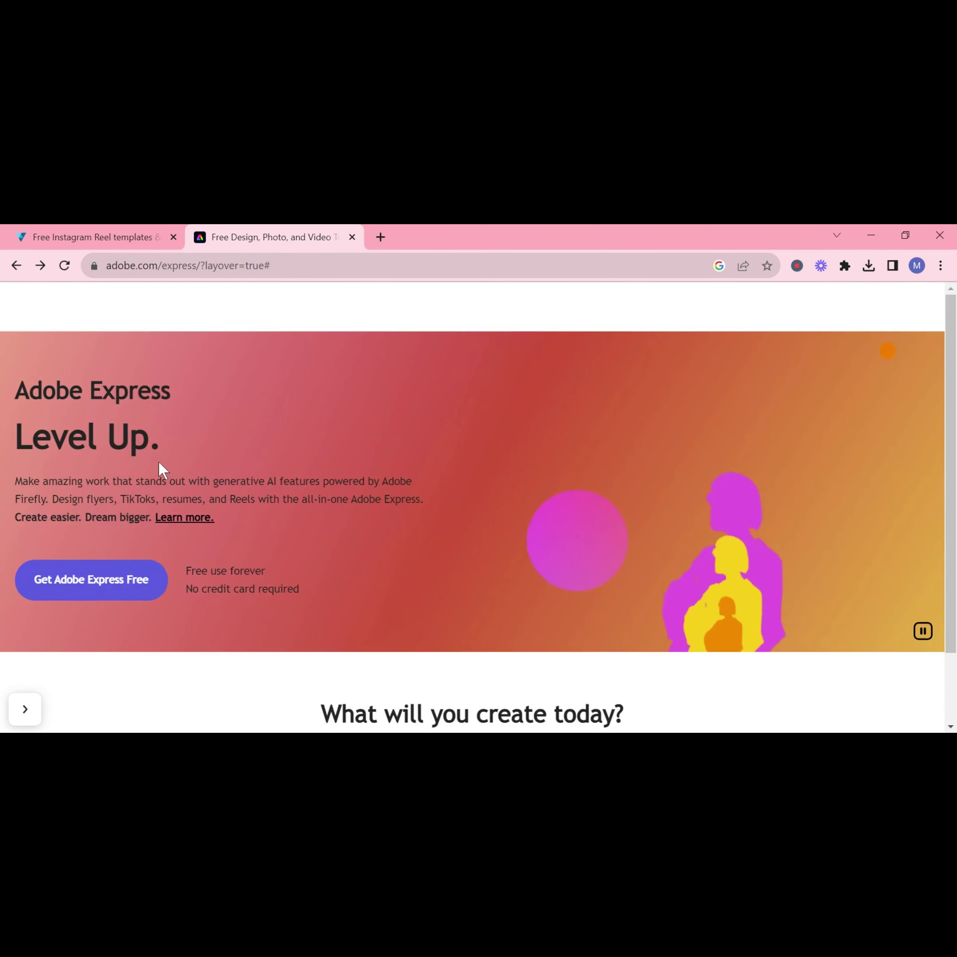
scroll(160, 465, down, 2)
scroll(143, 546, down, 1)
scroll(142, 546, down, 7)
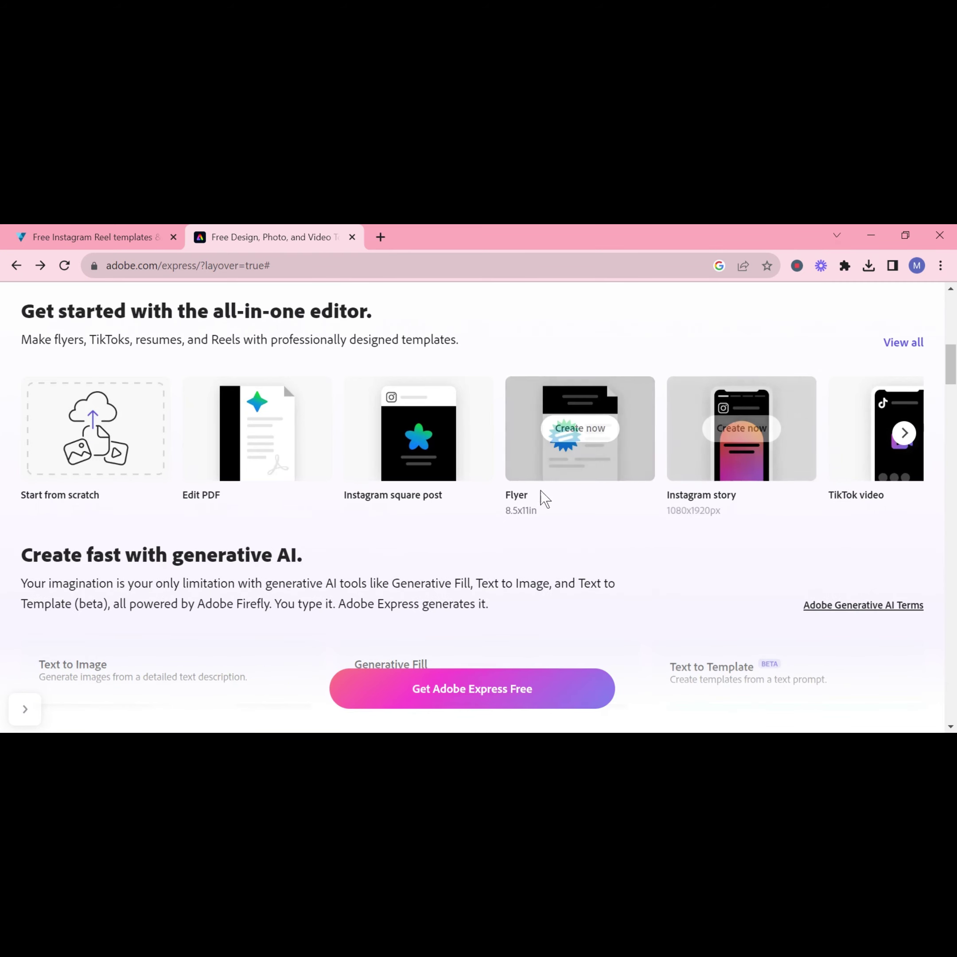
scroll(756, 453, right, 5)
scroll(758, 454, right, 3)
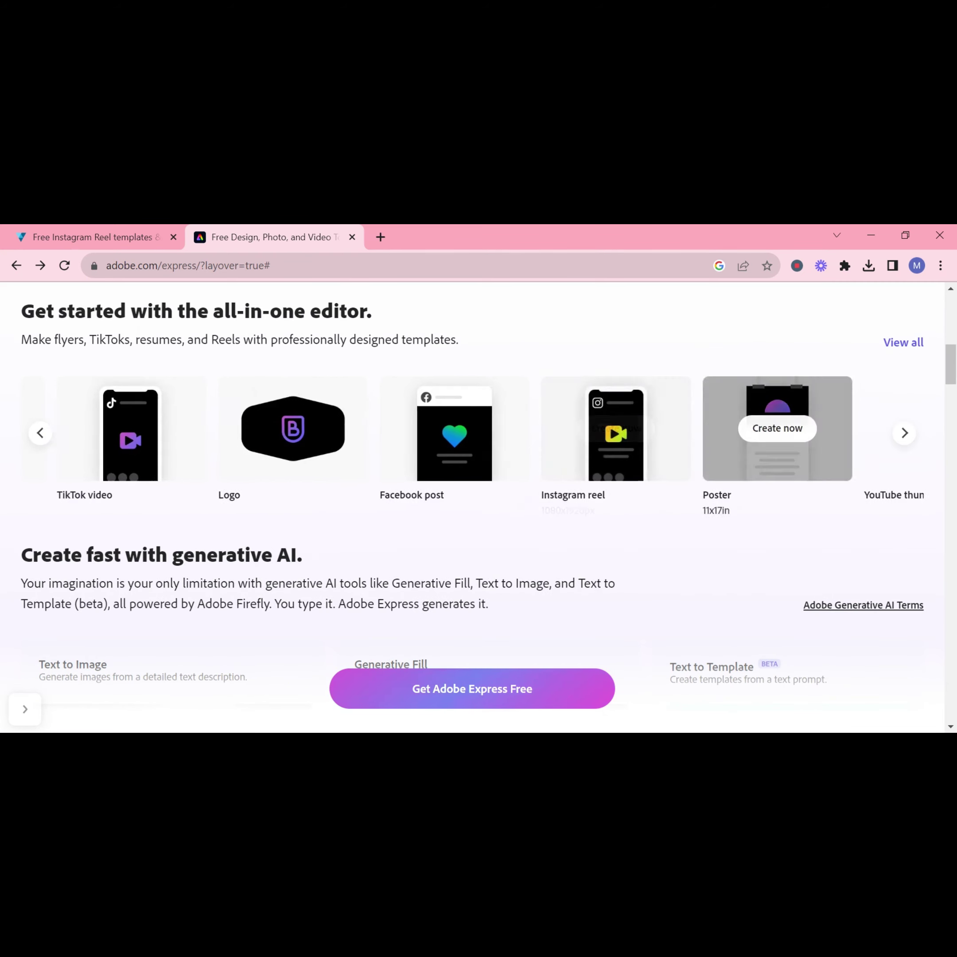
scroll(758, 454, left, 10)
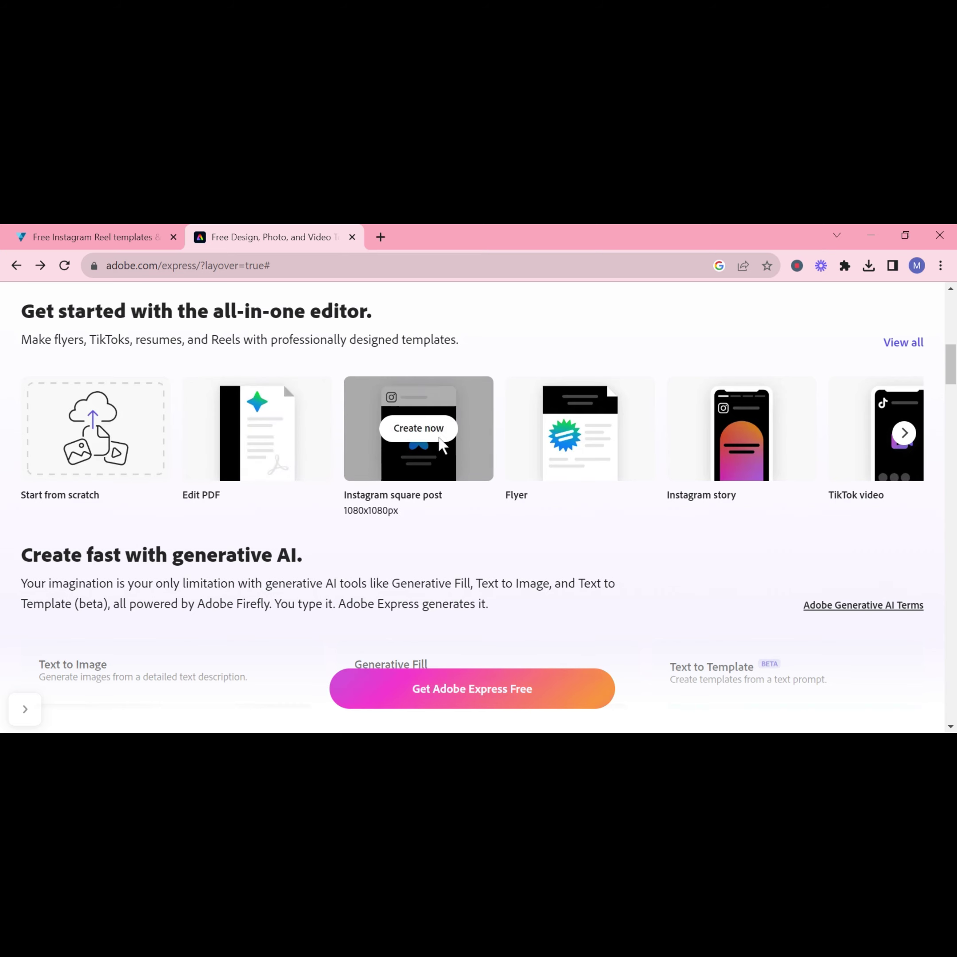
scroll(769, 436, right, 5)
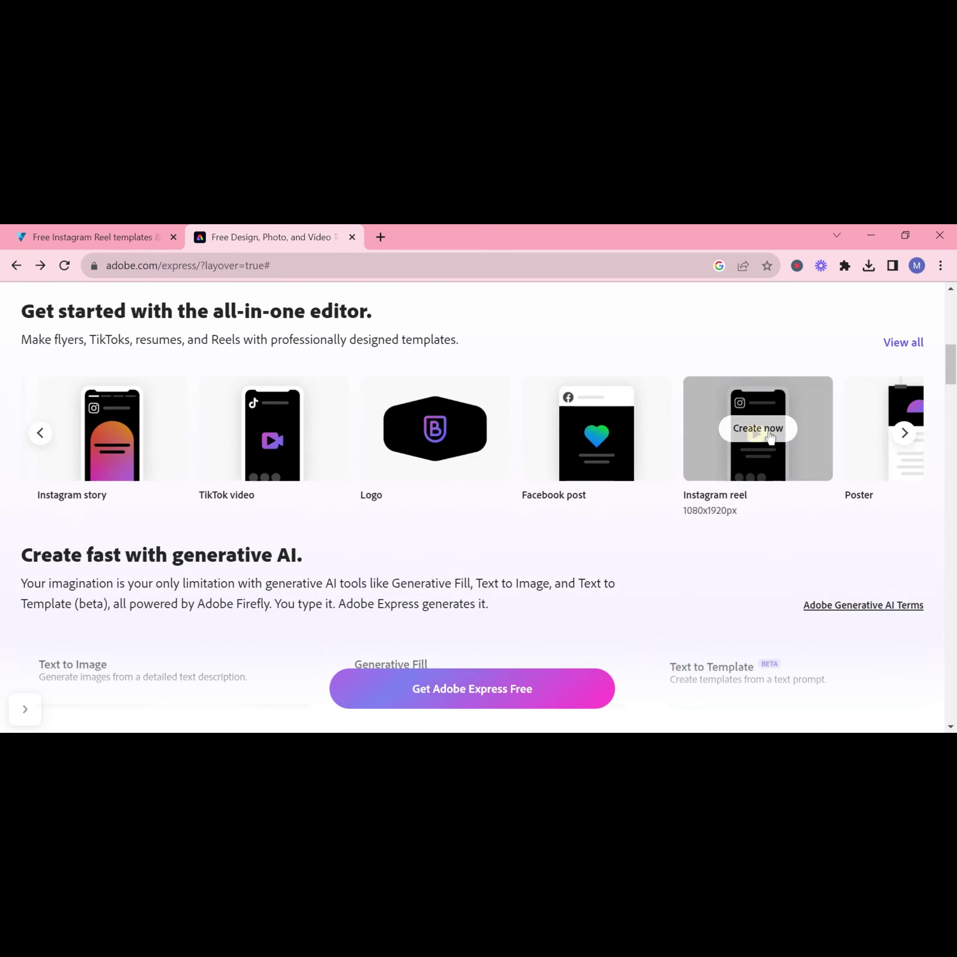
scroll(734, 440, right, 5)
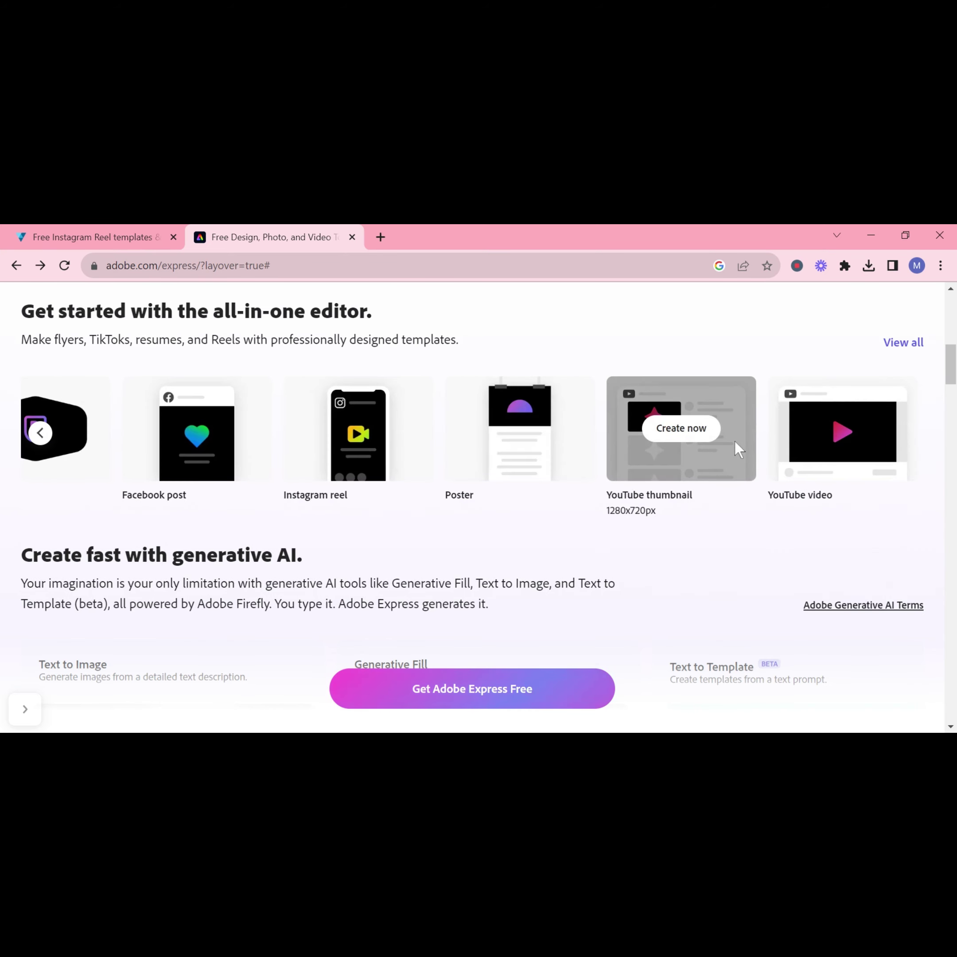
click(683, 446)
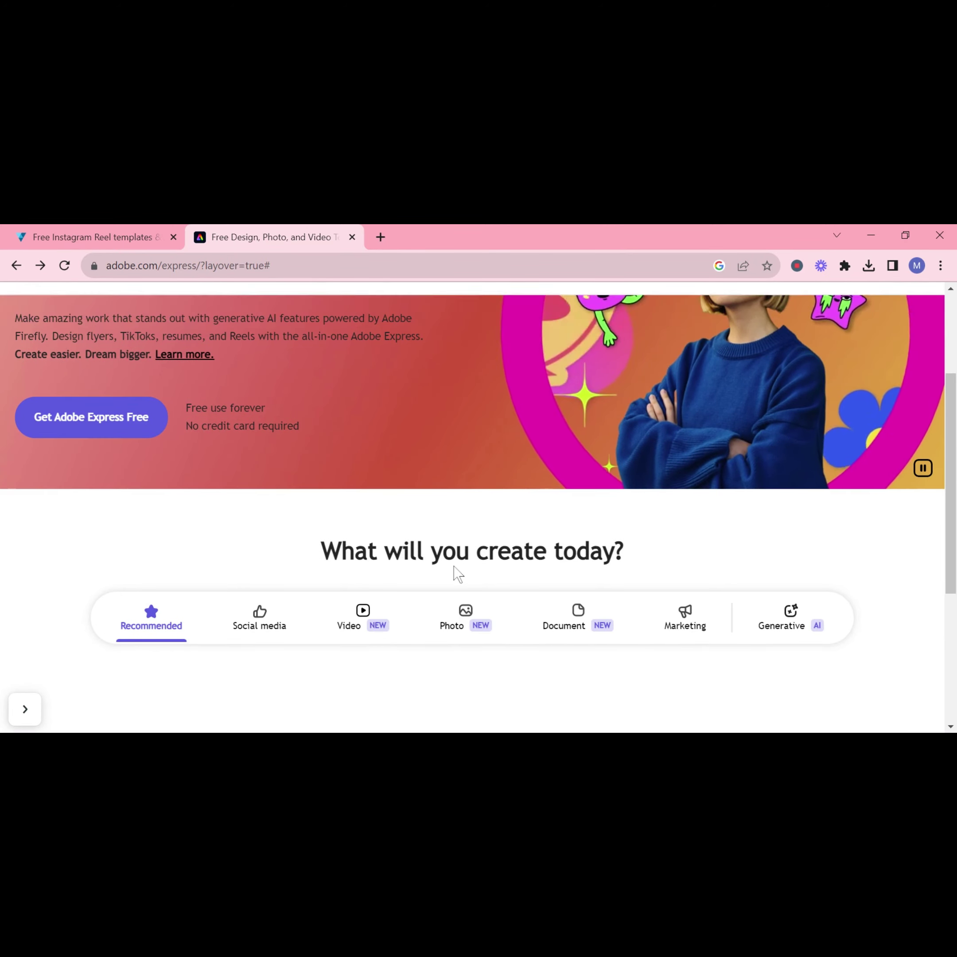
- Show the Logo templates and open one of them for editing
scroll(500, 706, down, 15)
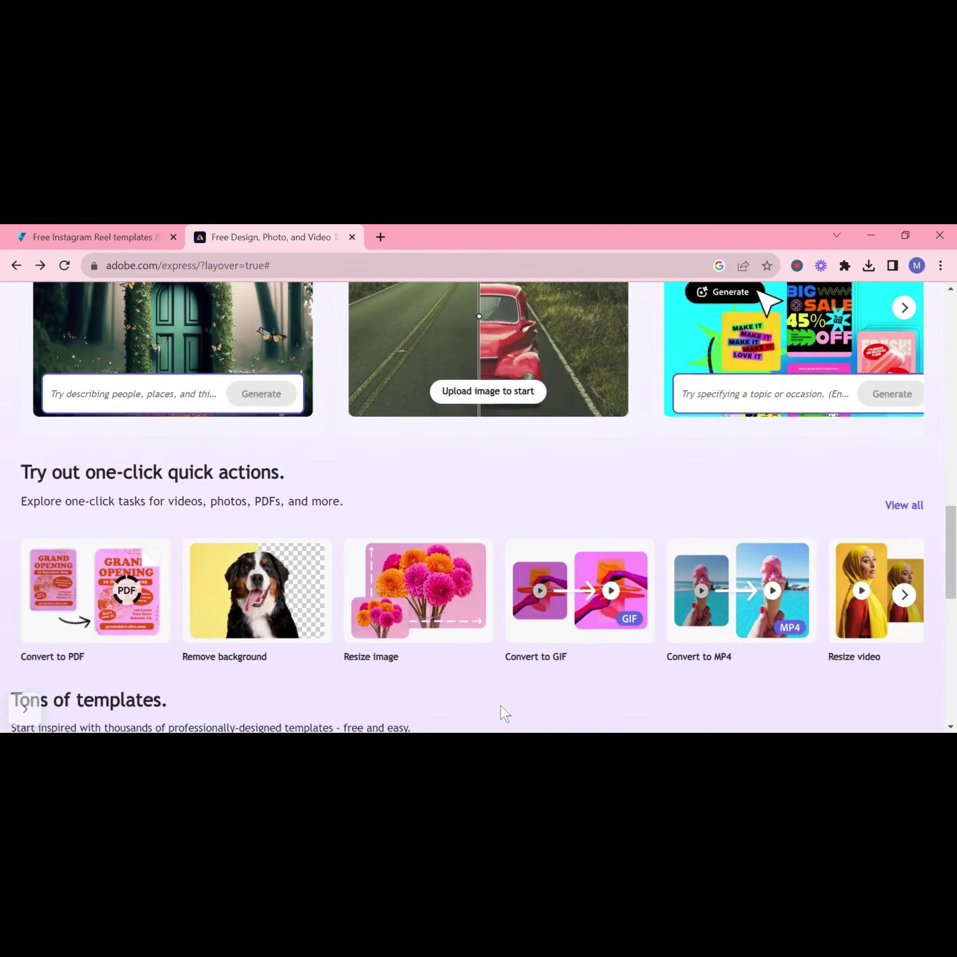
scroll(500, 705, down, 8)
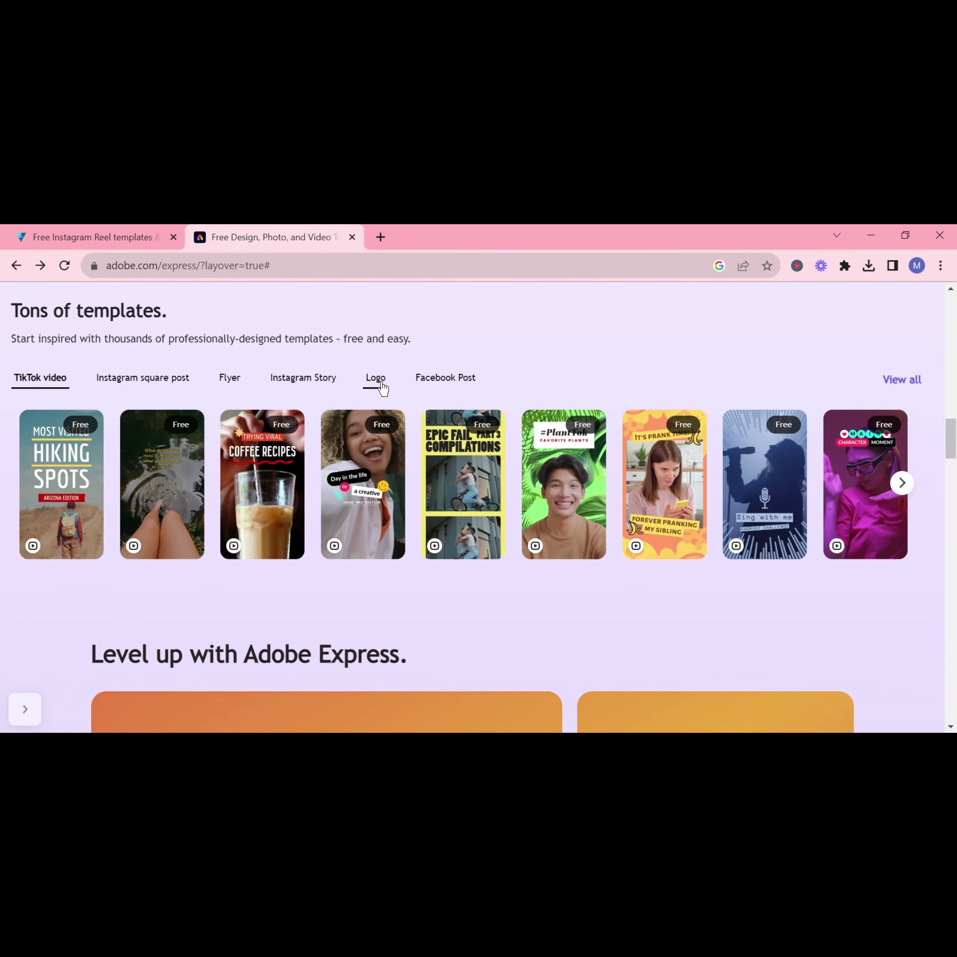
click(380, 385)
scroll(669, 451, right, 5)
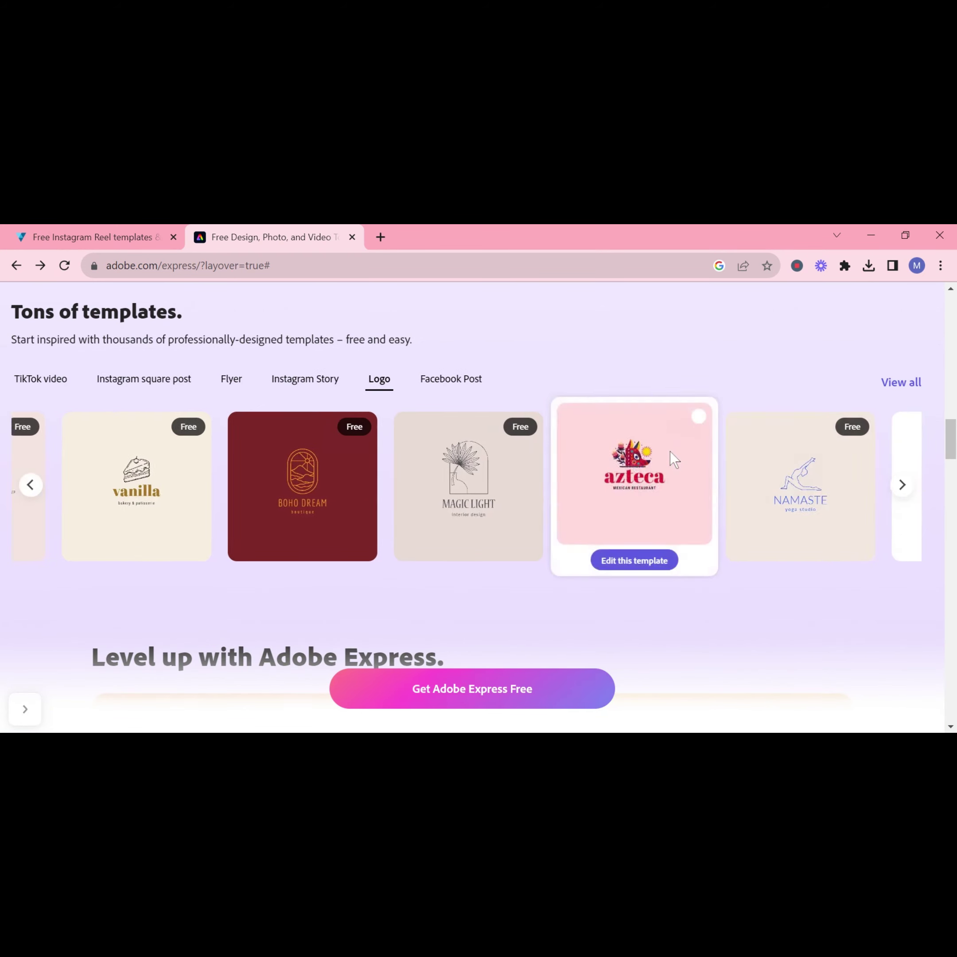
click(855, 505)
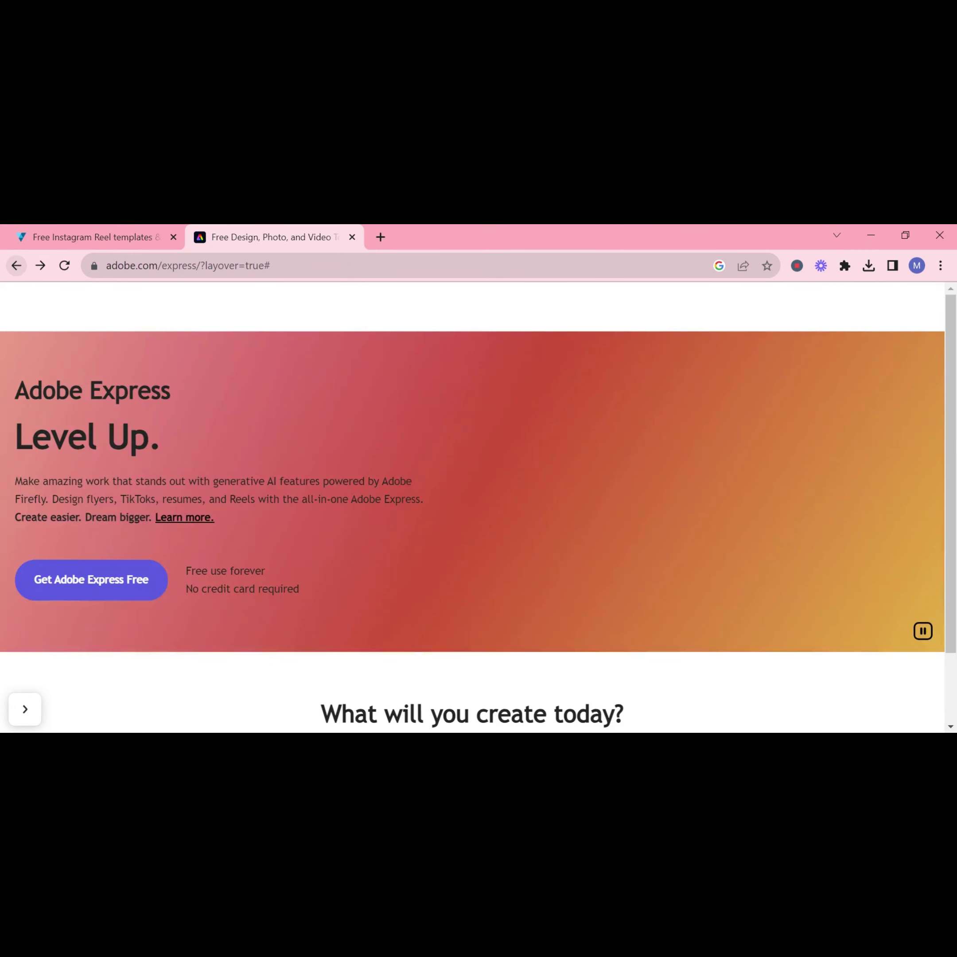
- Scroll back to Tons of templates and show the Flyer templates
scroll(70, 714, down, 8)
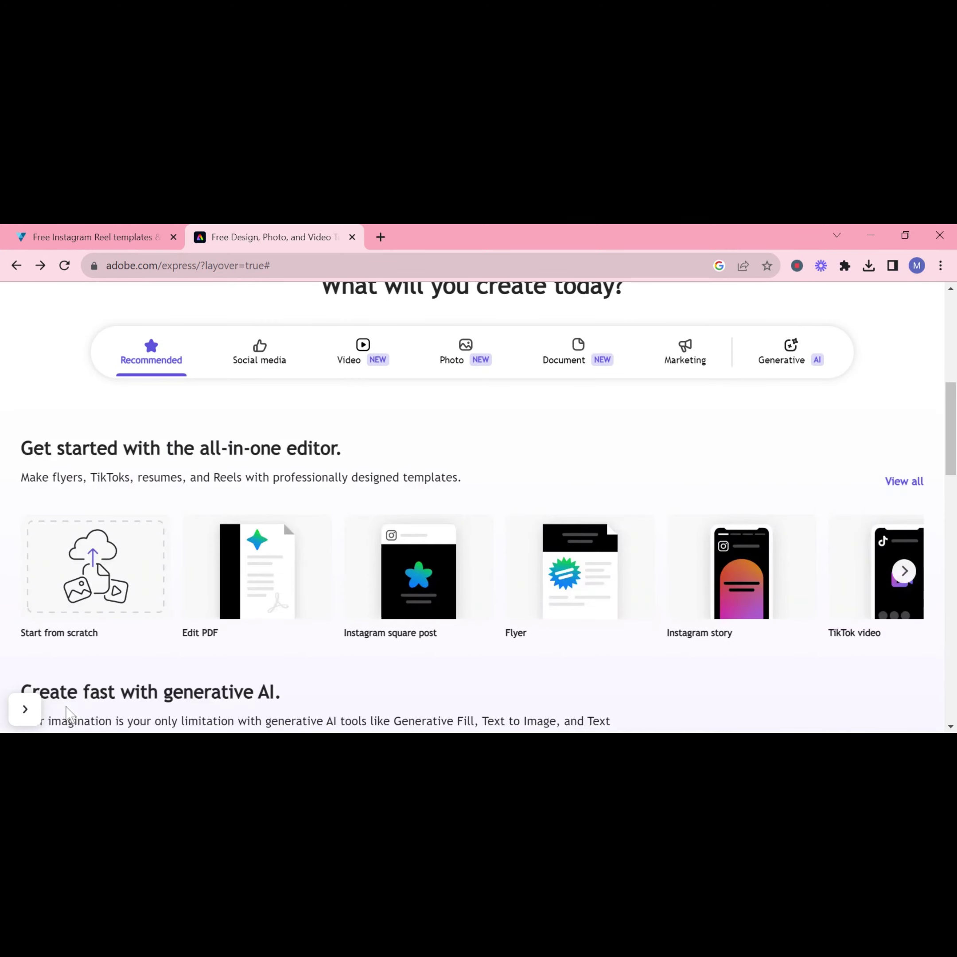
scroll(71, 713, down, 8)
scroll(66, 707, down, 10)
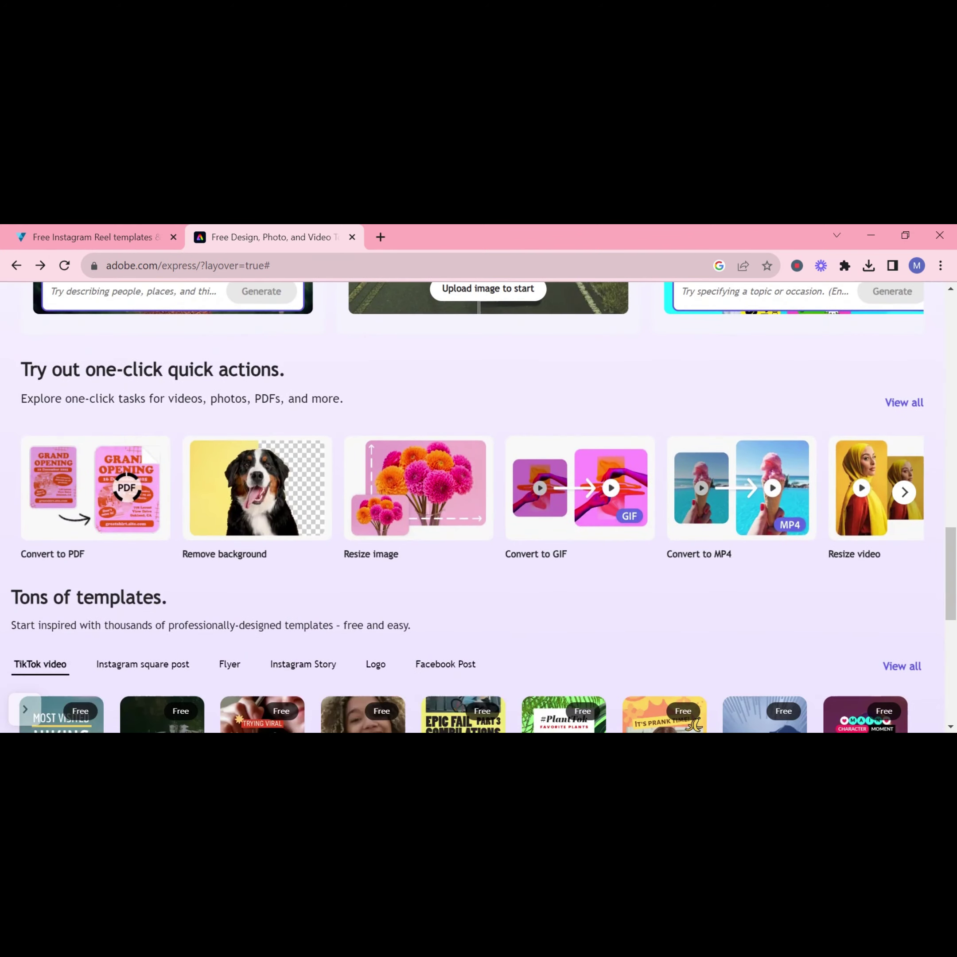
scroll(477, 502, down, 5)
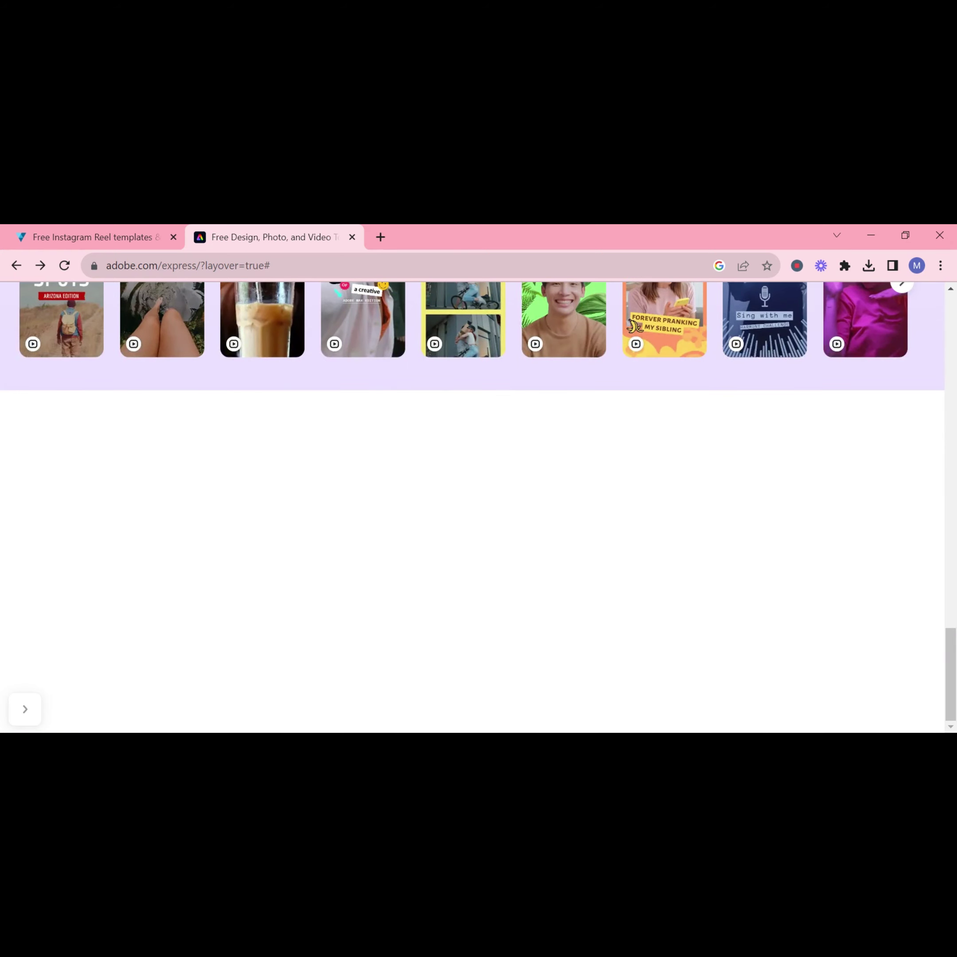
scroll(472, 502, up, 5)
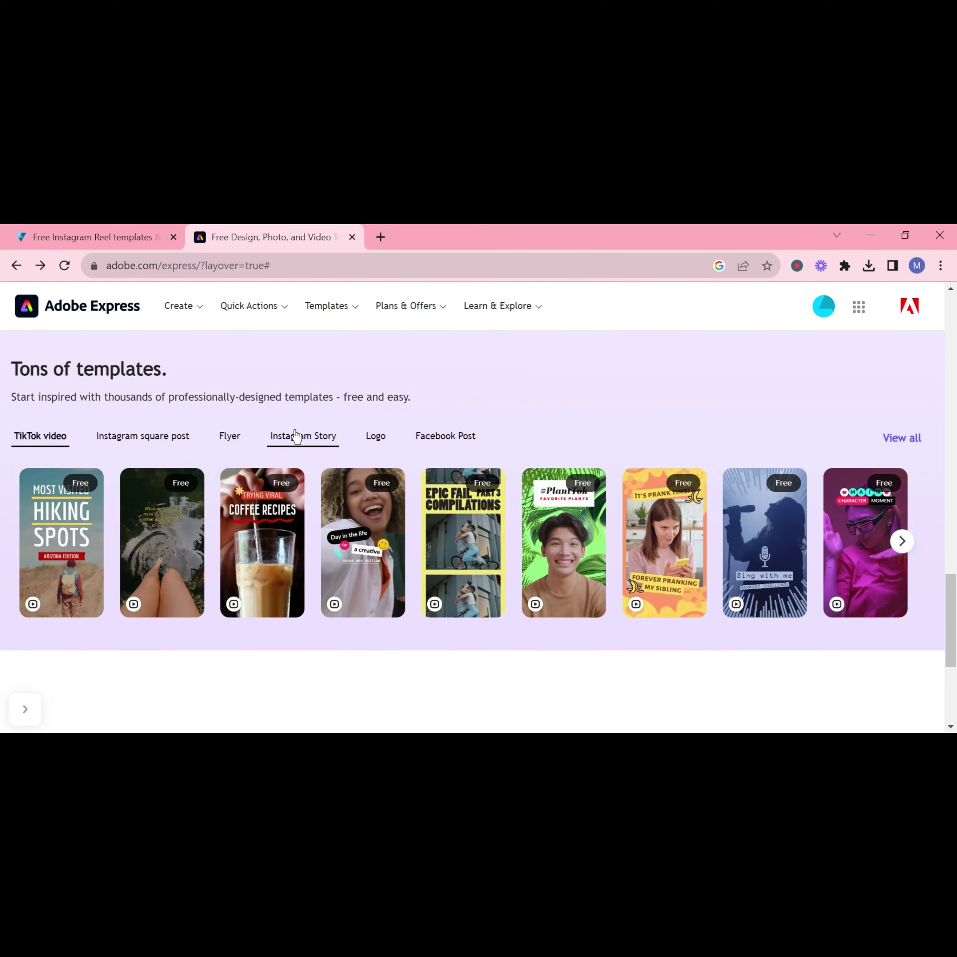
click(232, 440)
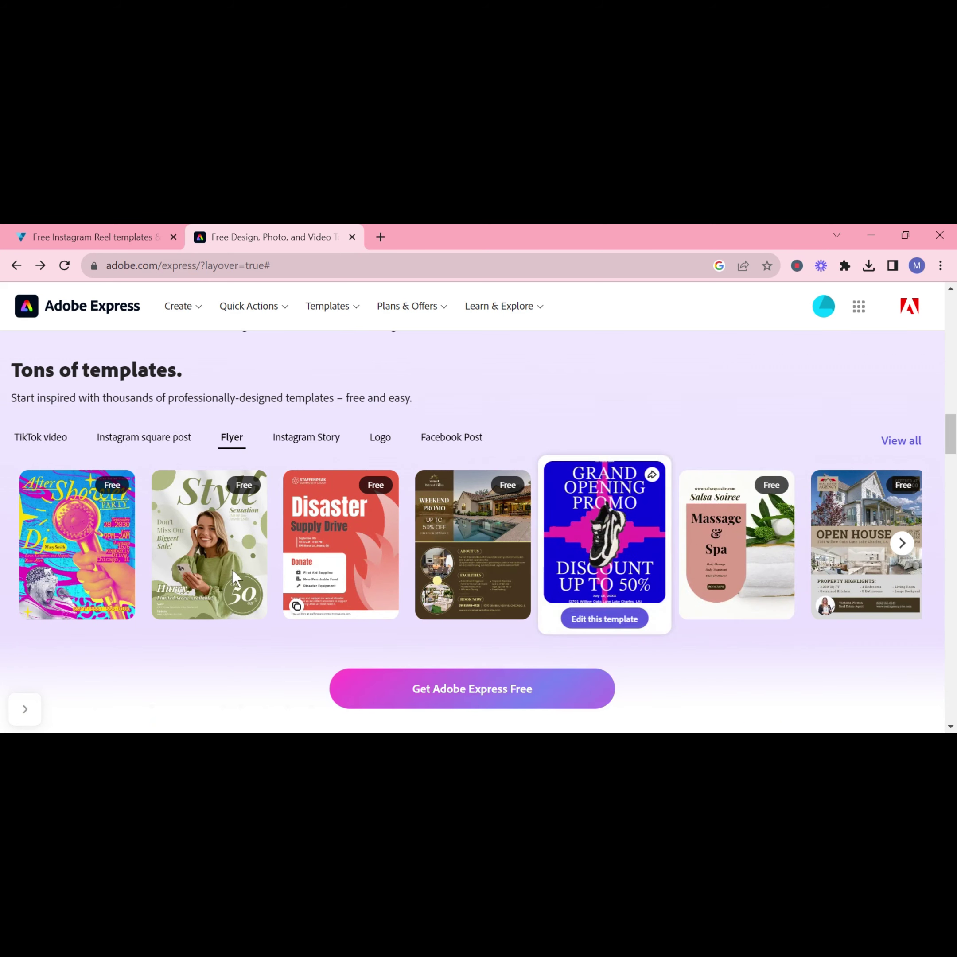
- Open the Style flyer template, dismissing the welcome introduction and the Discover tutorials panel
mouse_move(230, 565)
click(215, 622)
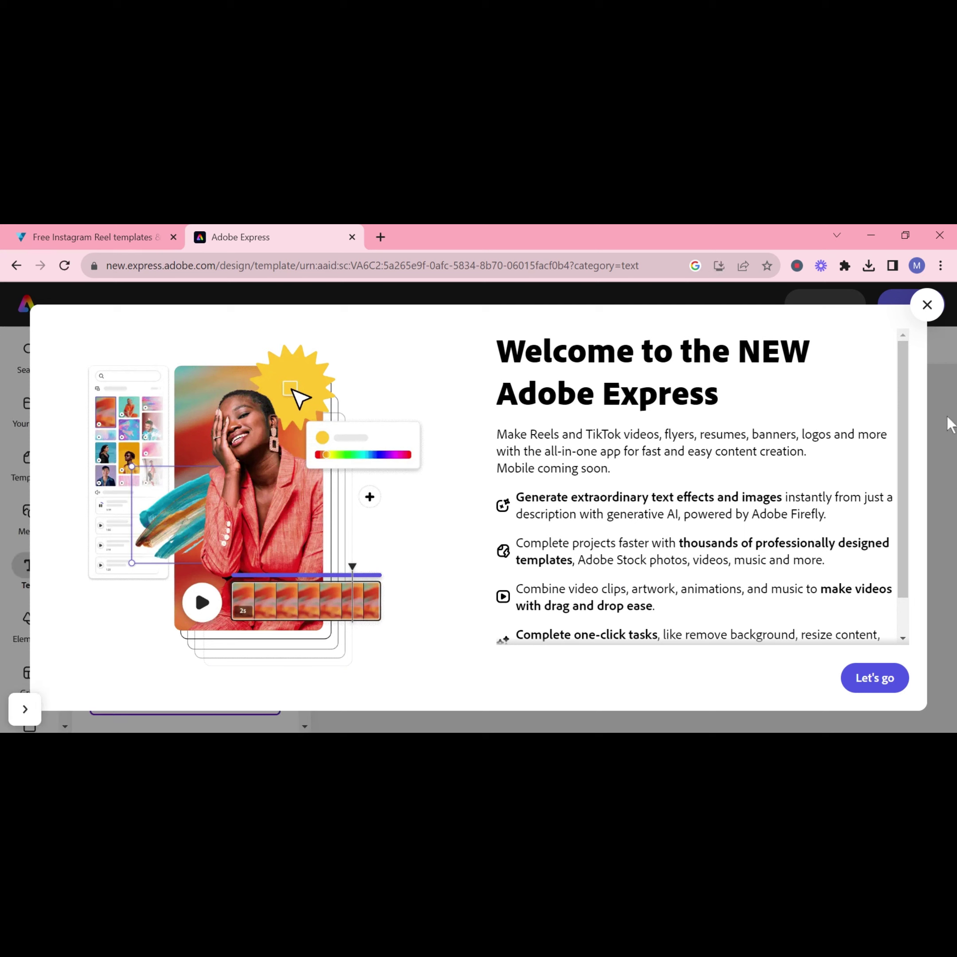
click(875, 683)
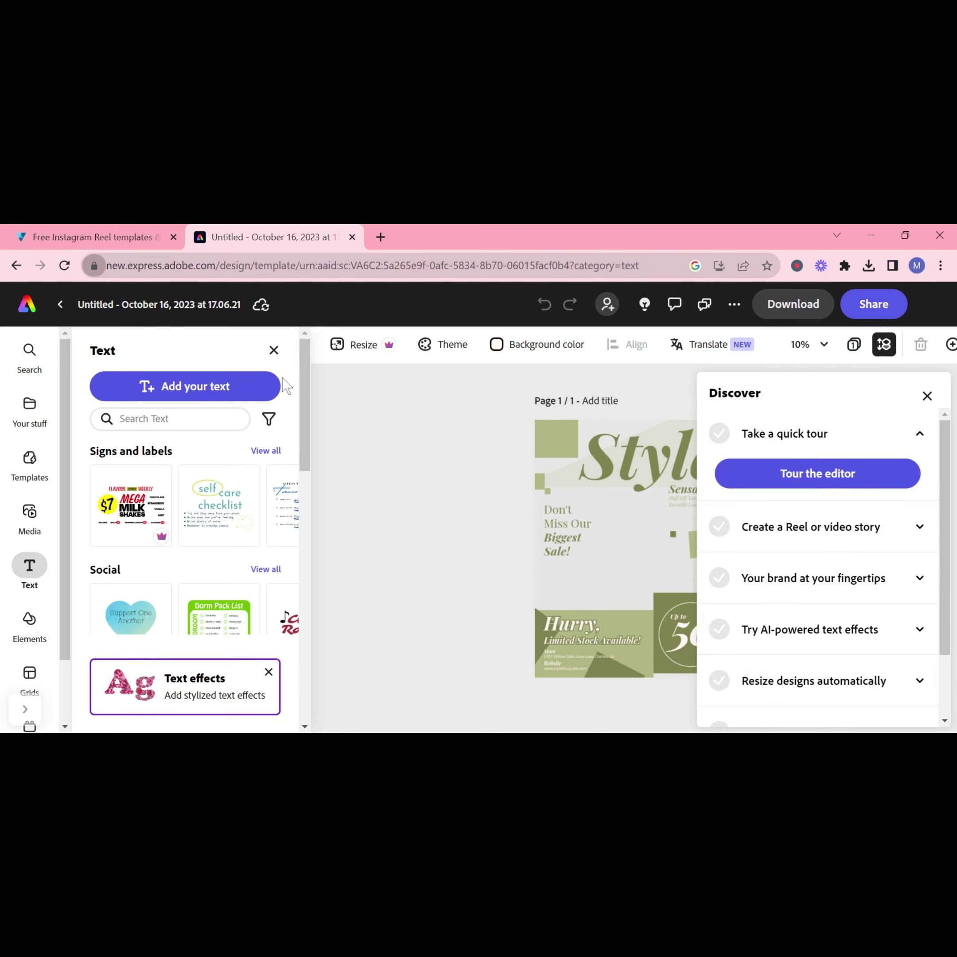
click(927, 396)
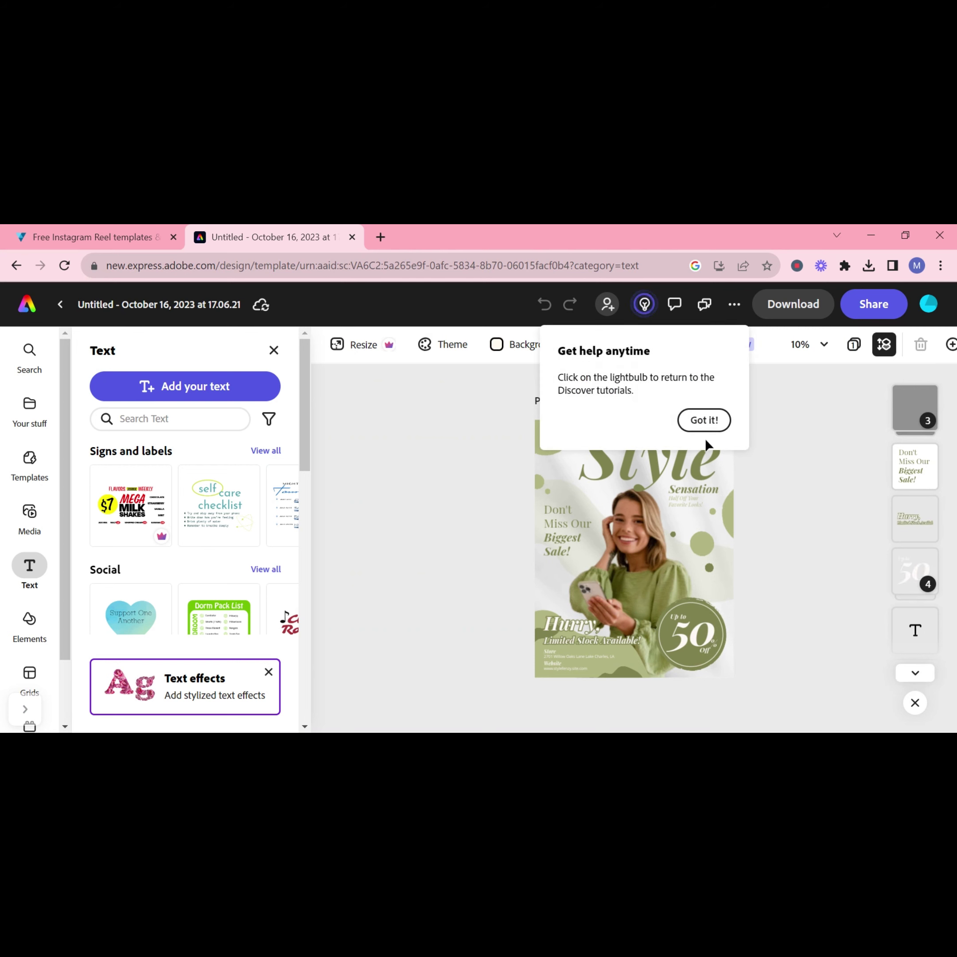
- Dismiss the help tip, shift the 50% badge, and select its 50 text for editing
click(703, 420)
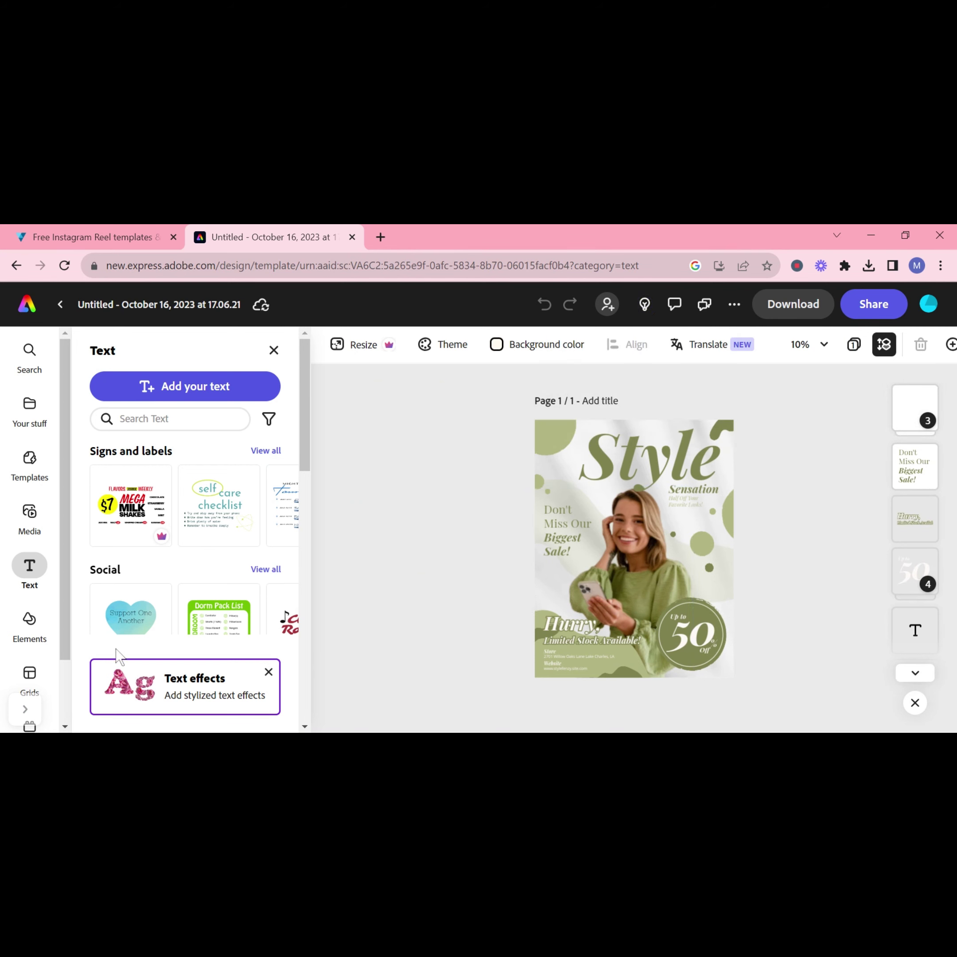
scroll(253, 556, down, 3)
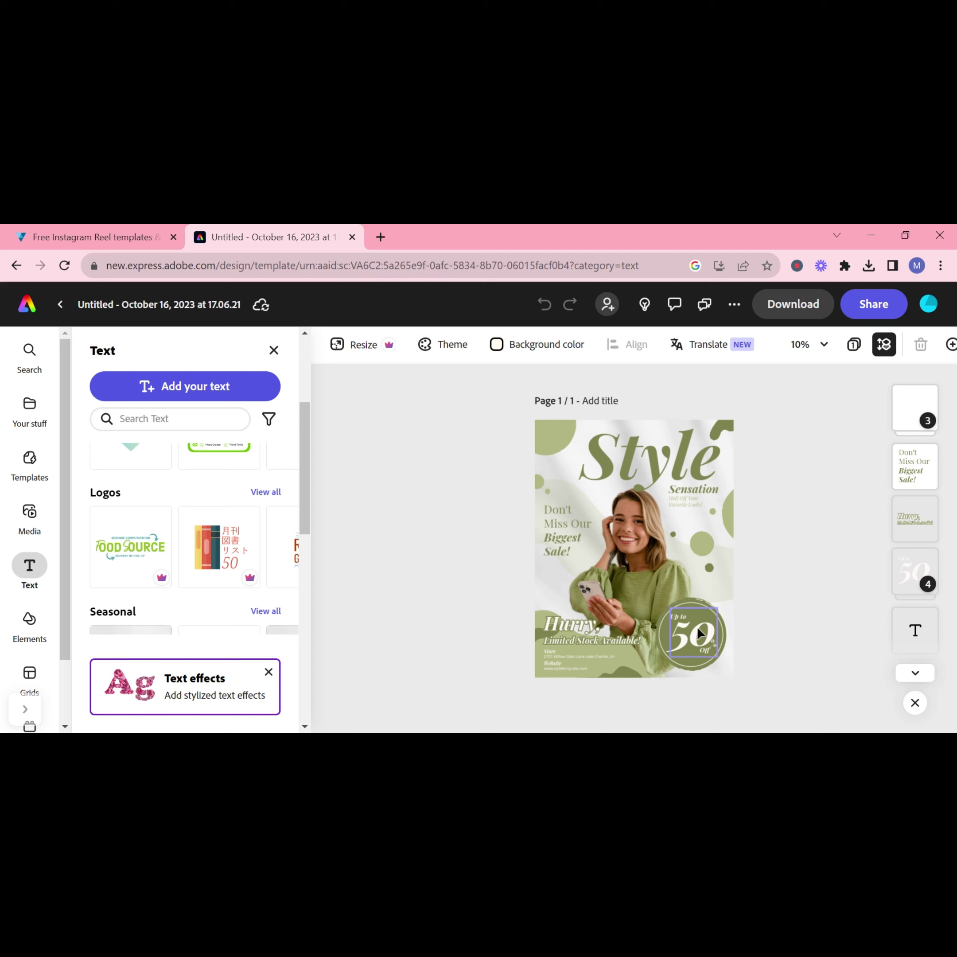
click(745, 616)
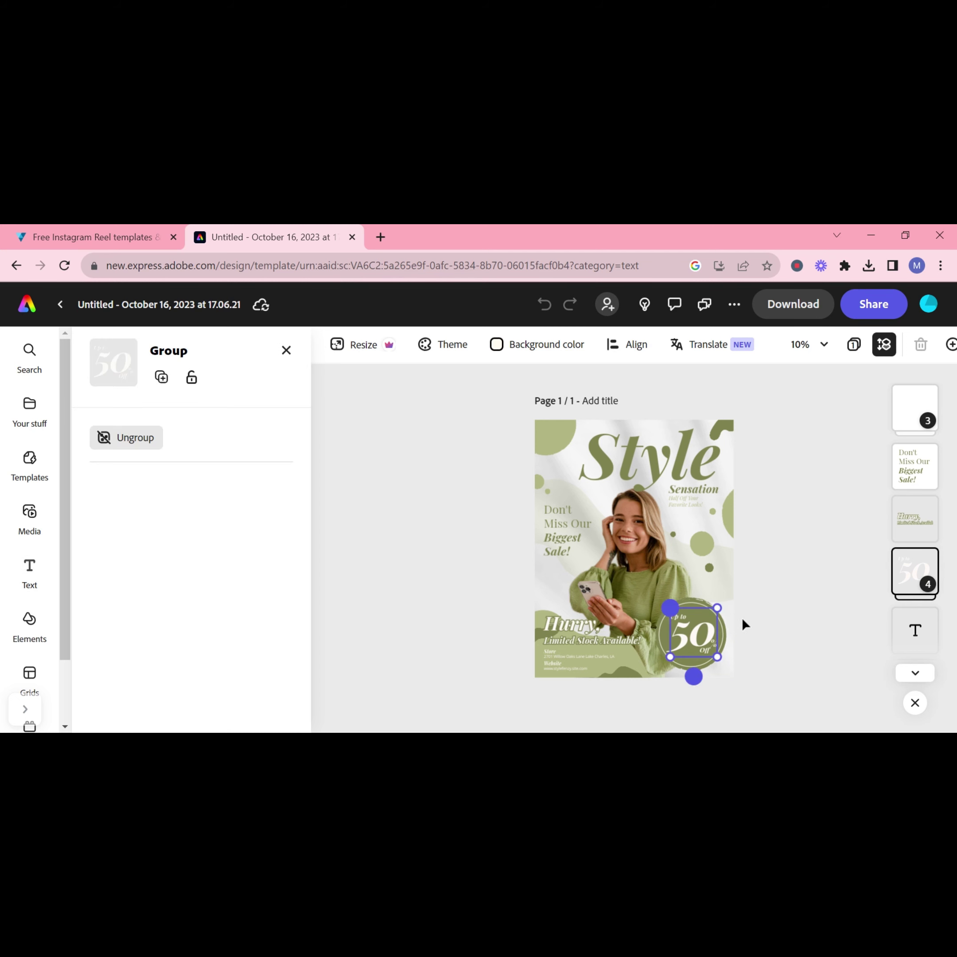
drag(742, 617, 686, 617)
double_click(680, 623)
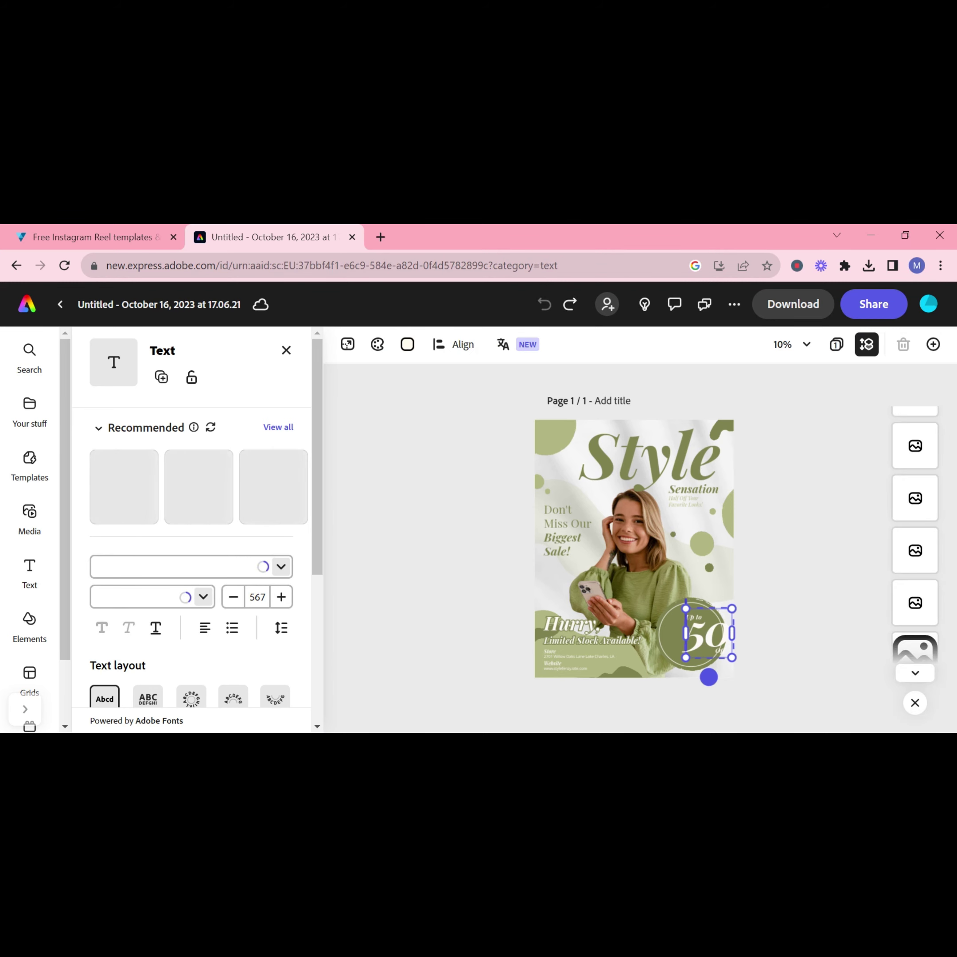
key(Escape)
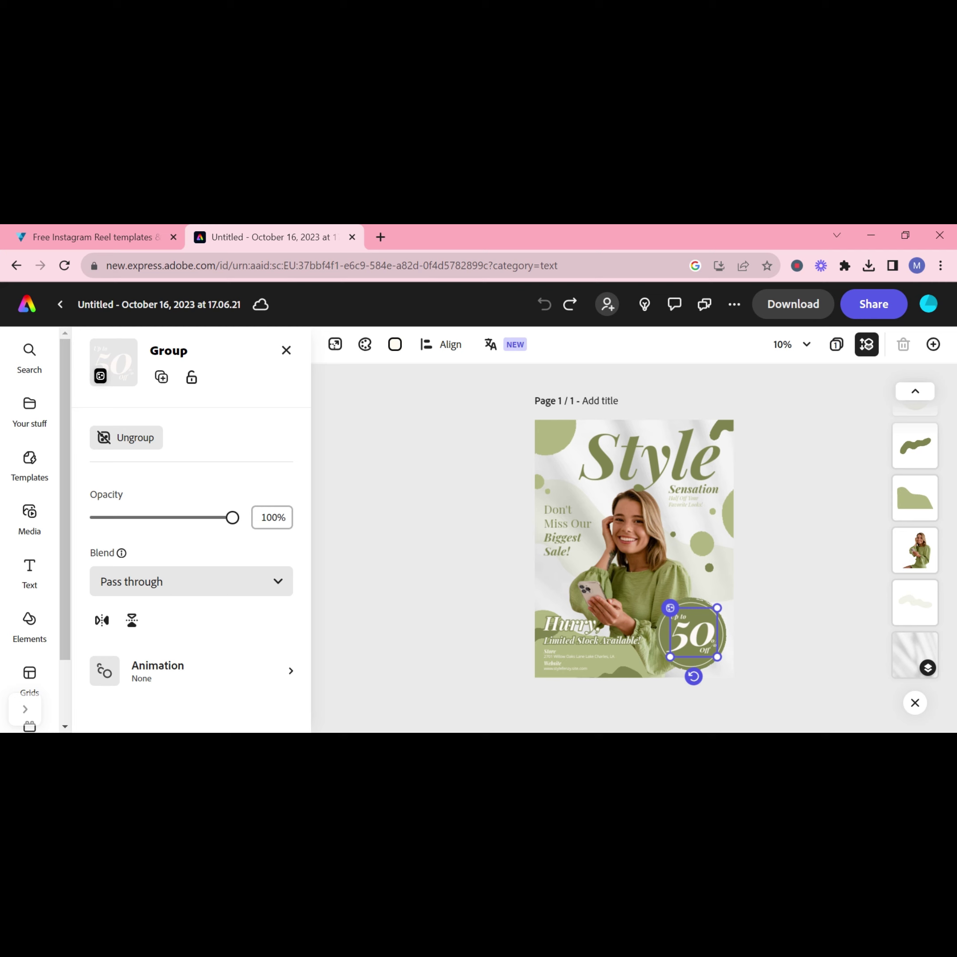
double_click(694, 635)
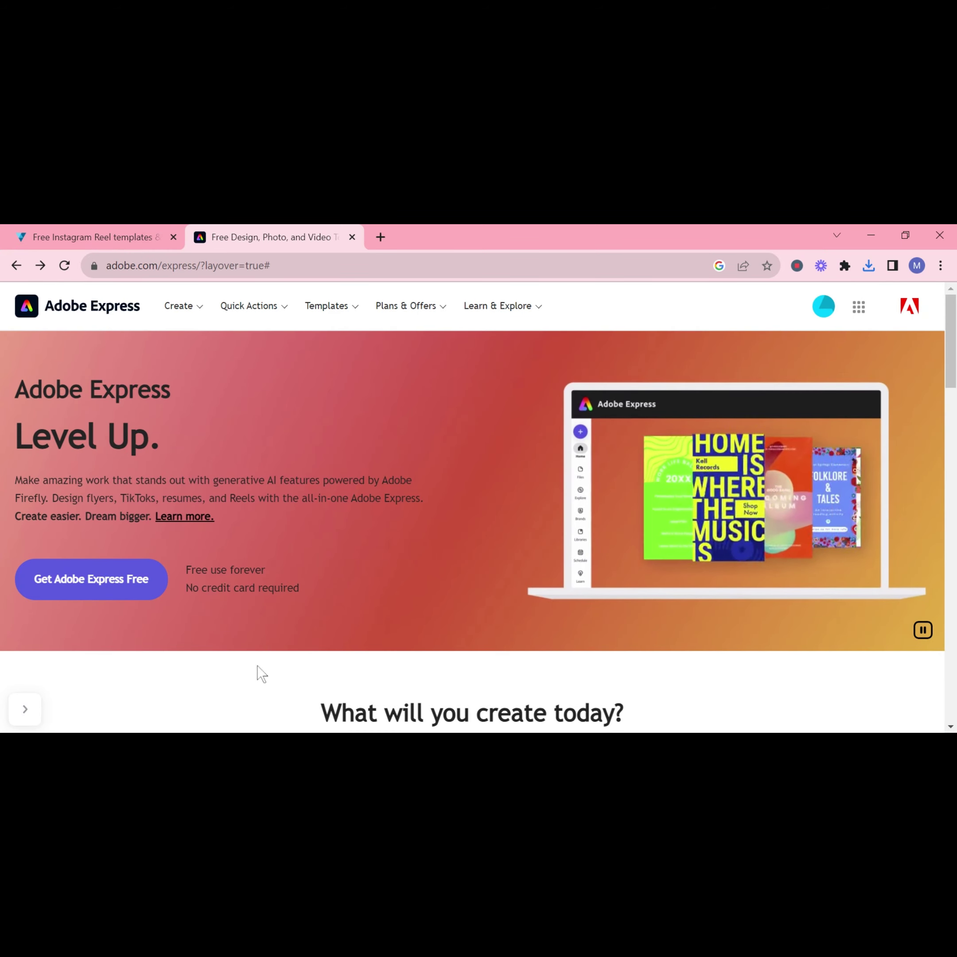
- Go to the individual plans pricing page from Plans & Offers
scroll(610, 508, down, 3)
scroll(608, 502, up, 3)
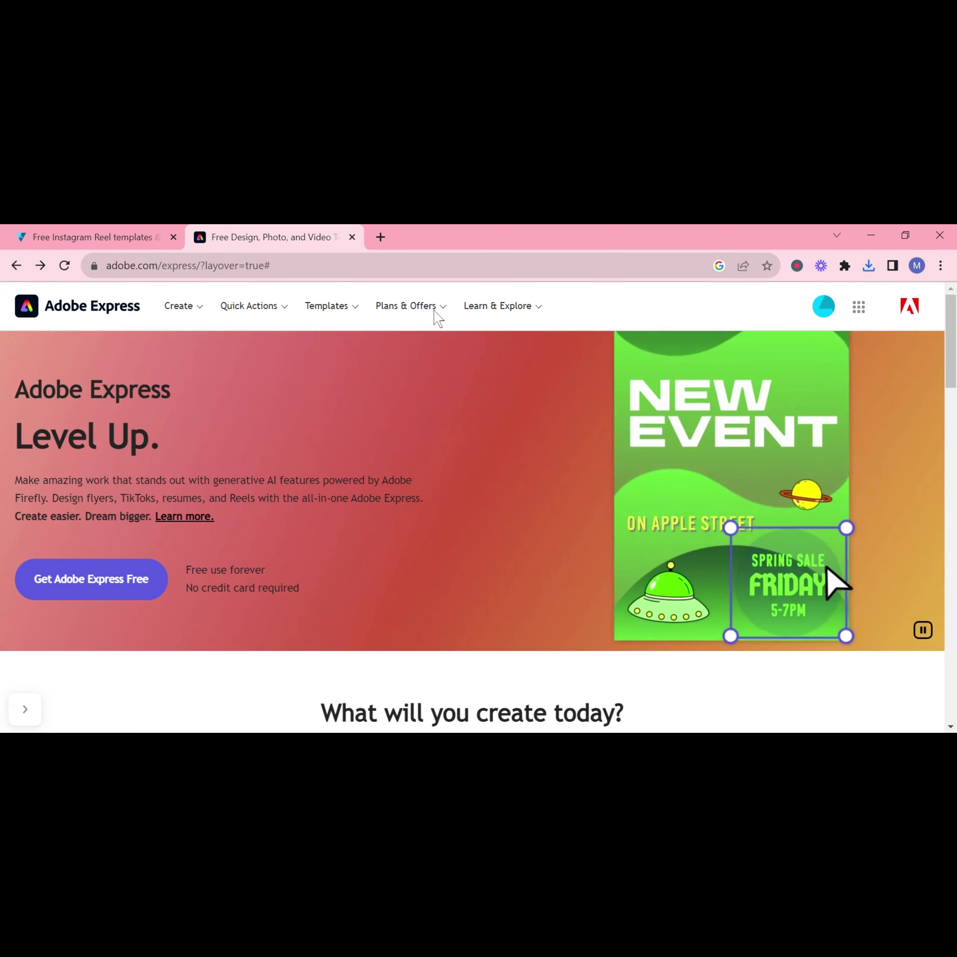
click(423, 305)
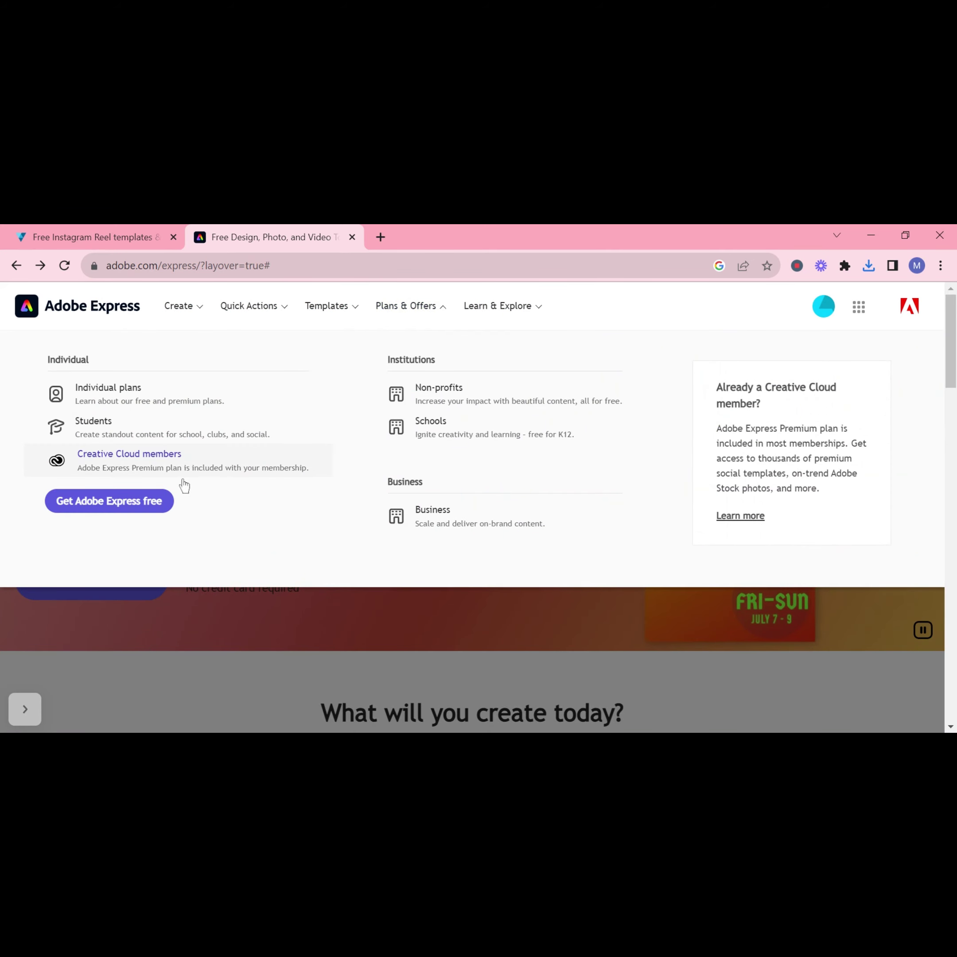
click(97, 399)
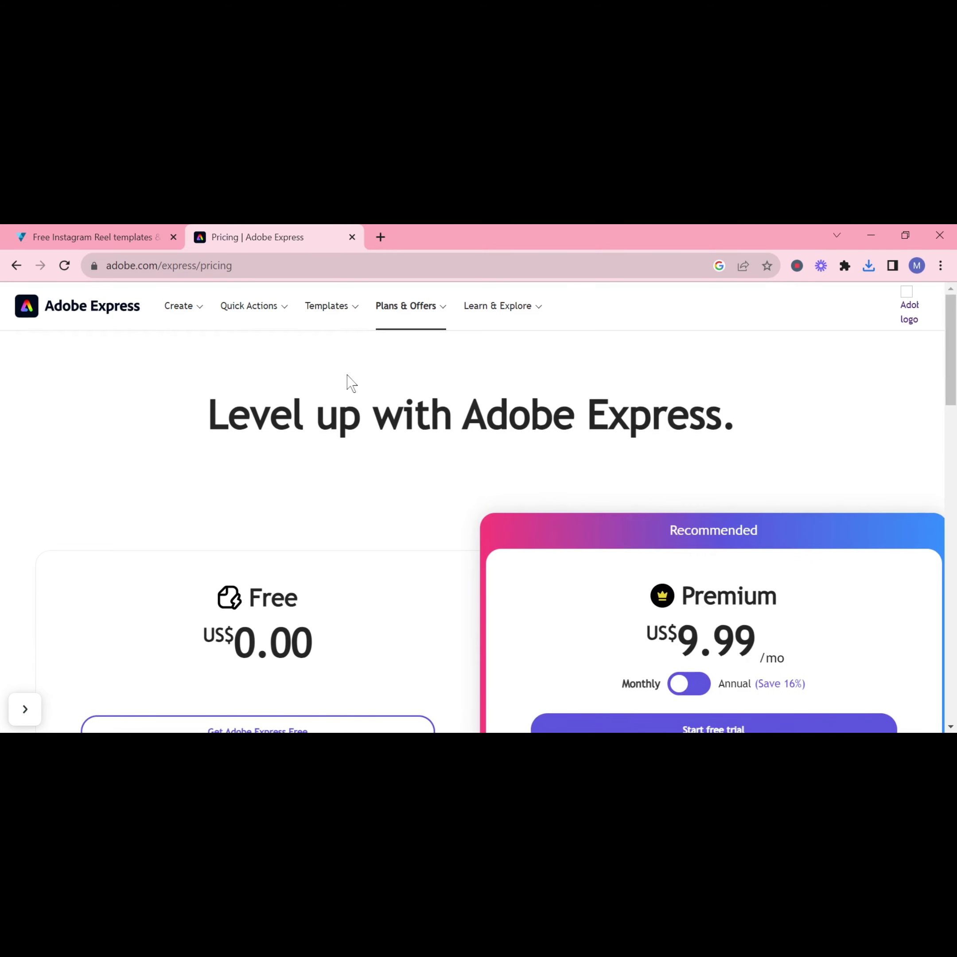
- Compare the Free US$0.00 plan with Premium at US$9.99/mo, then reopen Plans & Offers
scroll(463, 513, down, 4)
scroll(463, 514, down, 1)
scroll(463, 513, up, 1)
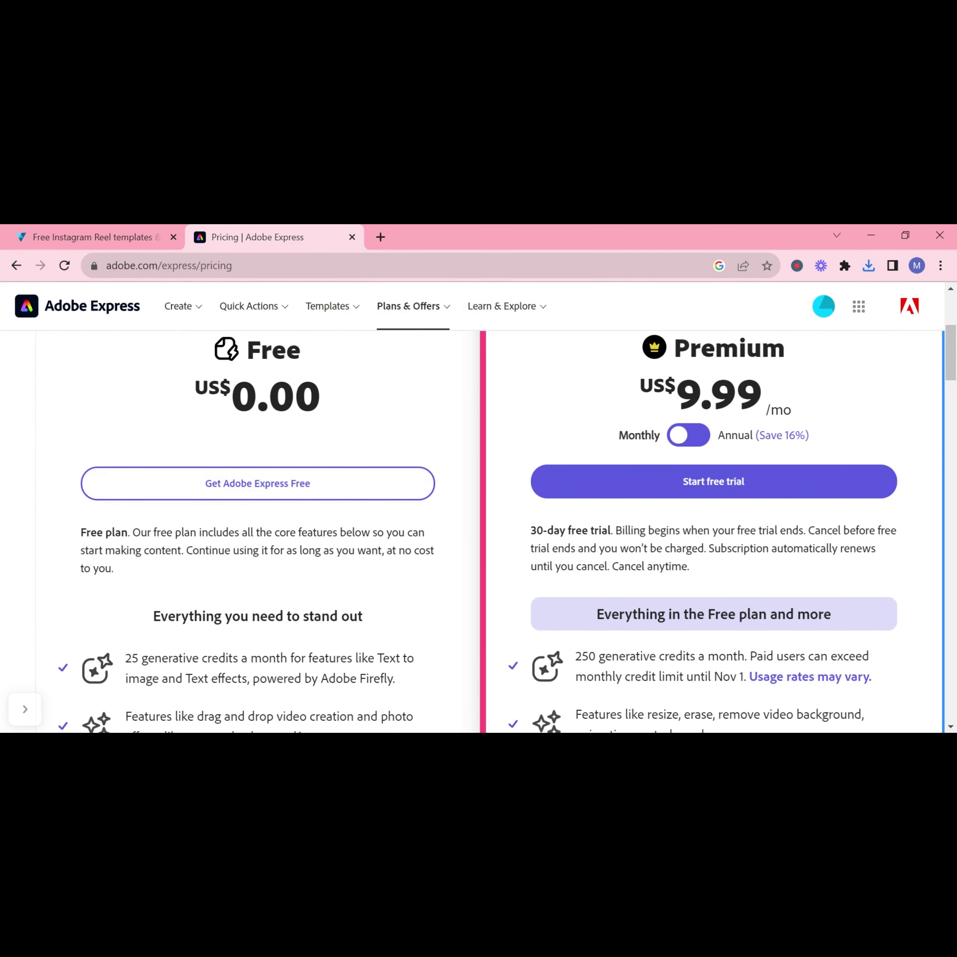
scroll(632, 602, down, 3)
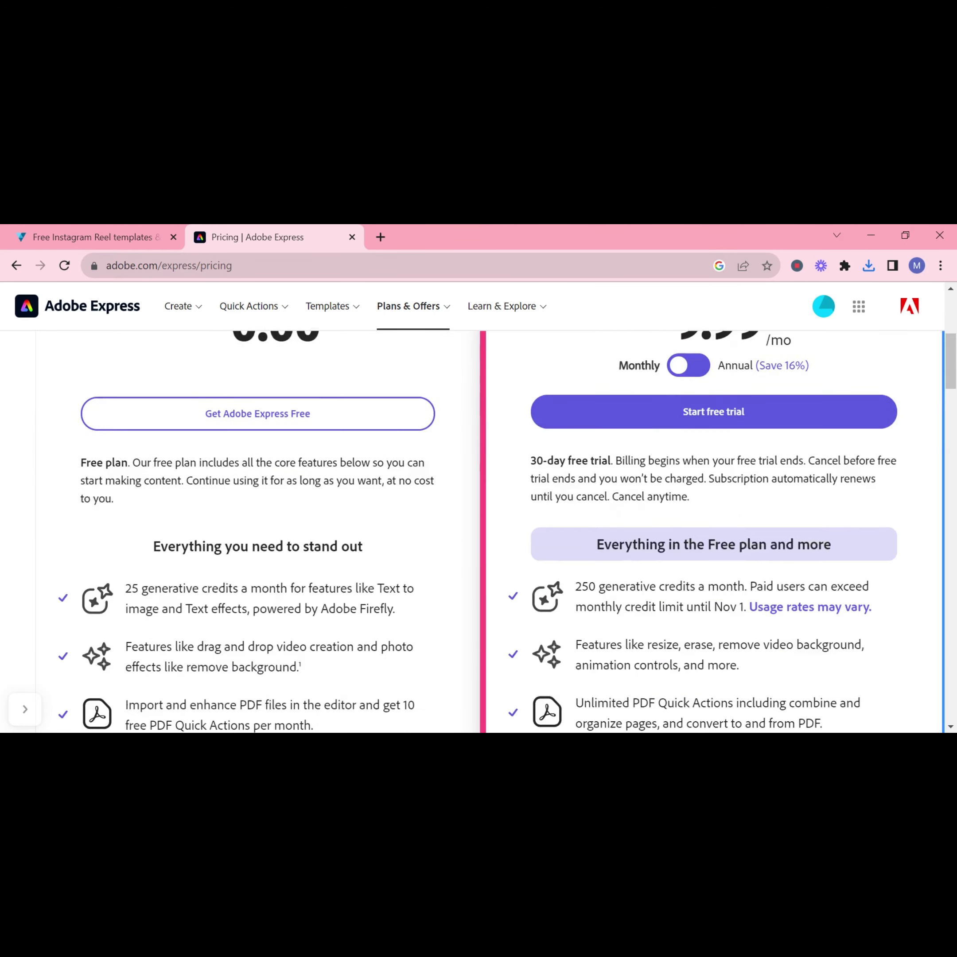
scroll(632, 601, up, 7)
scroll(827, 498, down, 15)
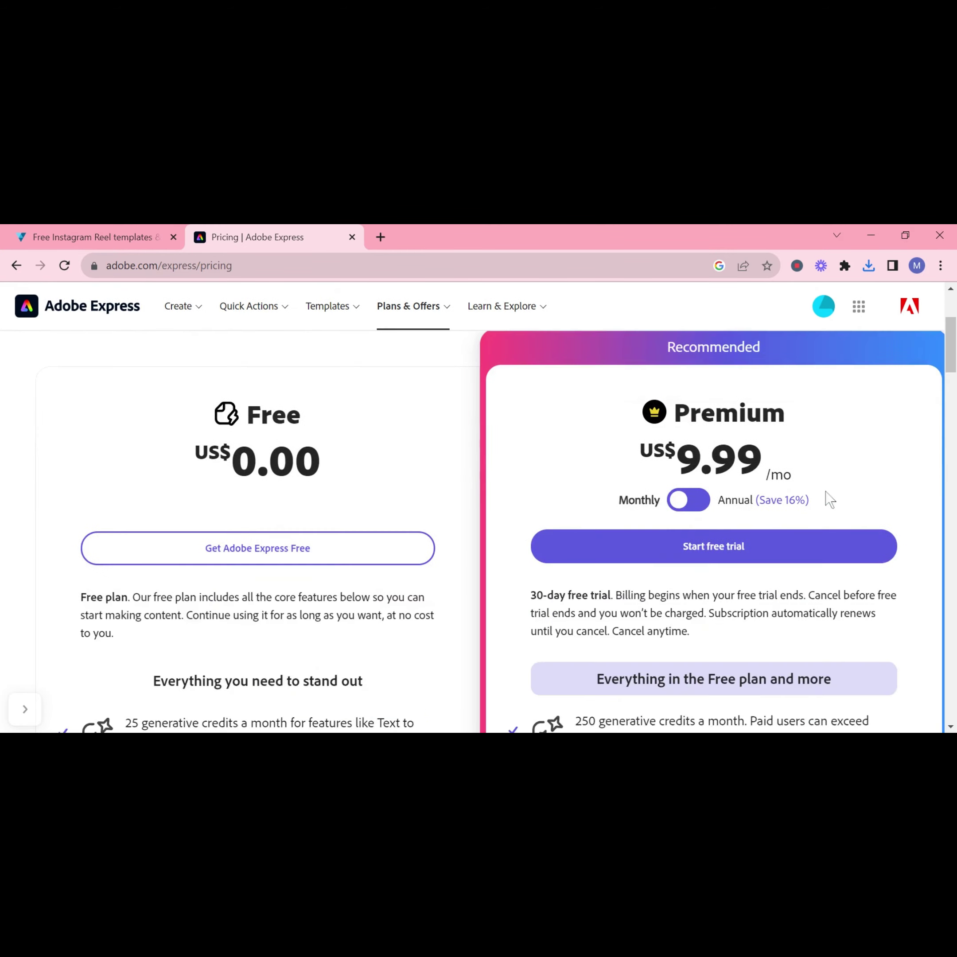
scroll(827, 497, down, 5)
scroll(827, 497, up, 4)
scroll(826, 497, down, 5)
scroll(478, 503, up, 10)
click(390, 309)
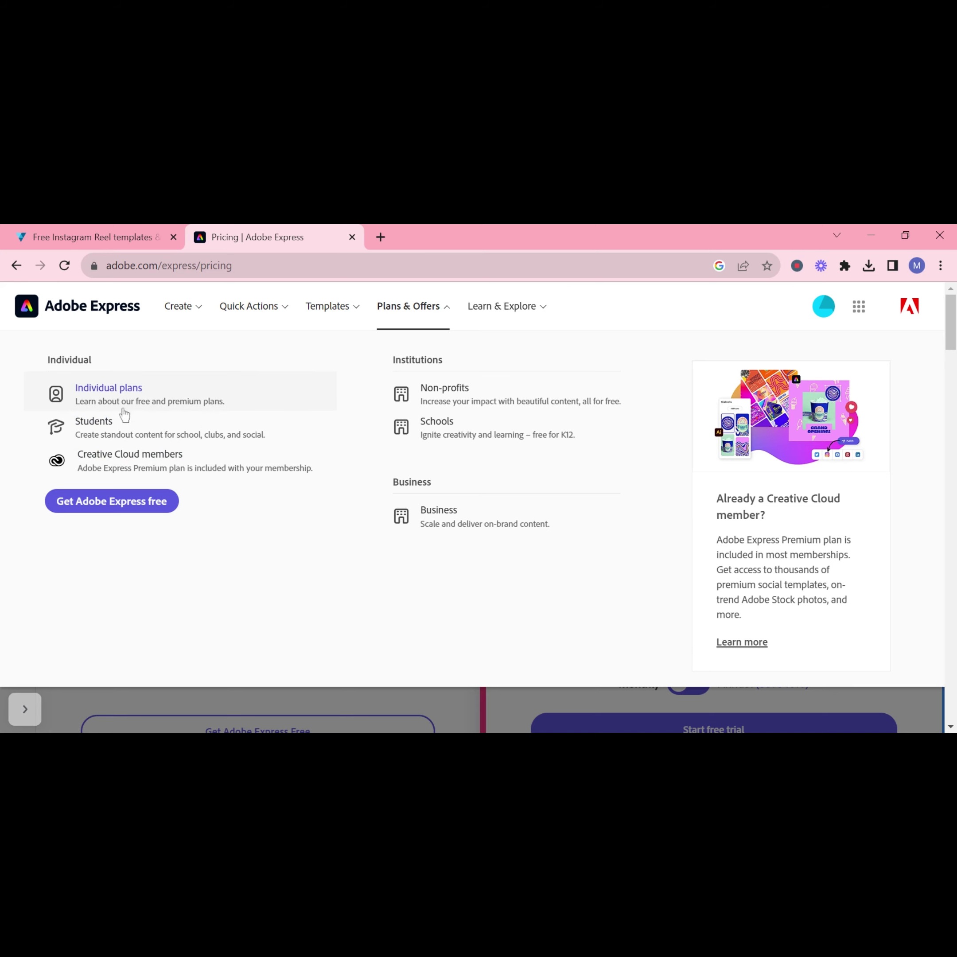
- Go to the Adobe Express for Students page and scroll through its flyer, video and resume templates
click(122, 422)
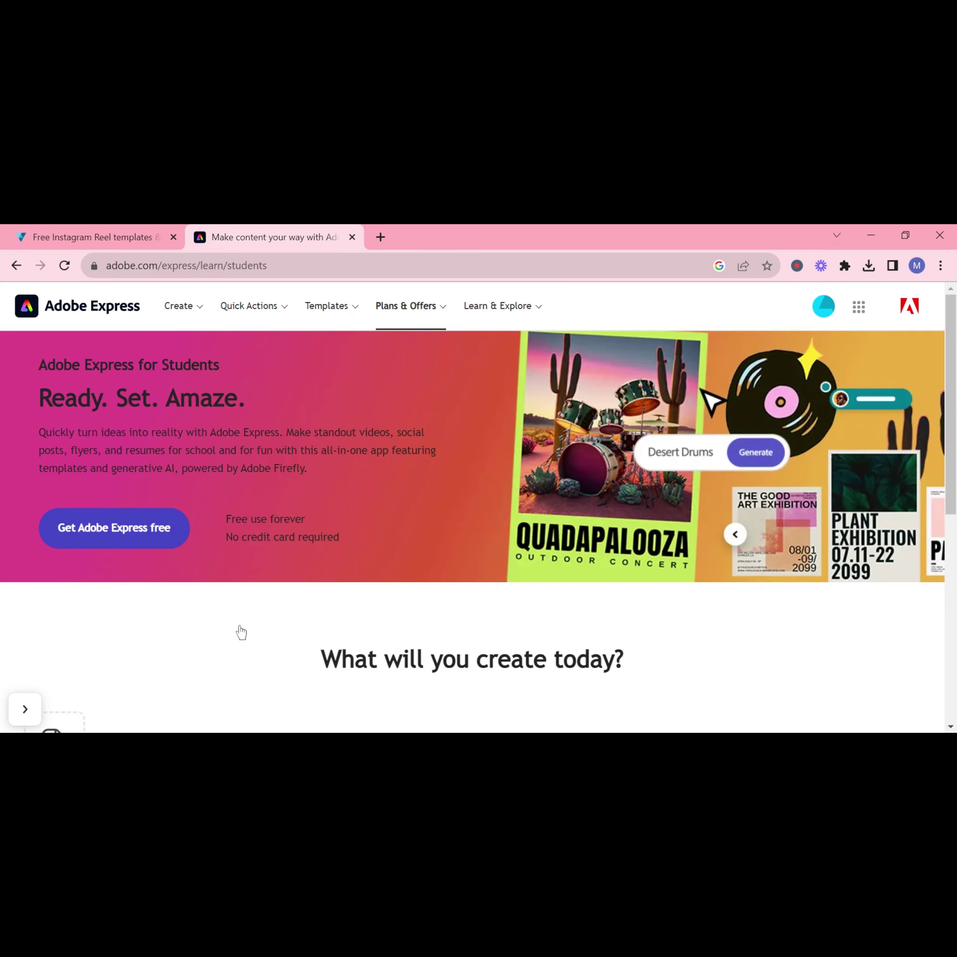
scroll(242, 632, down, 6)
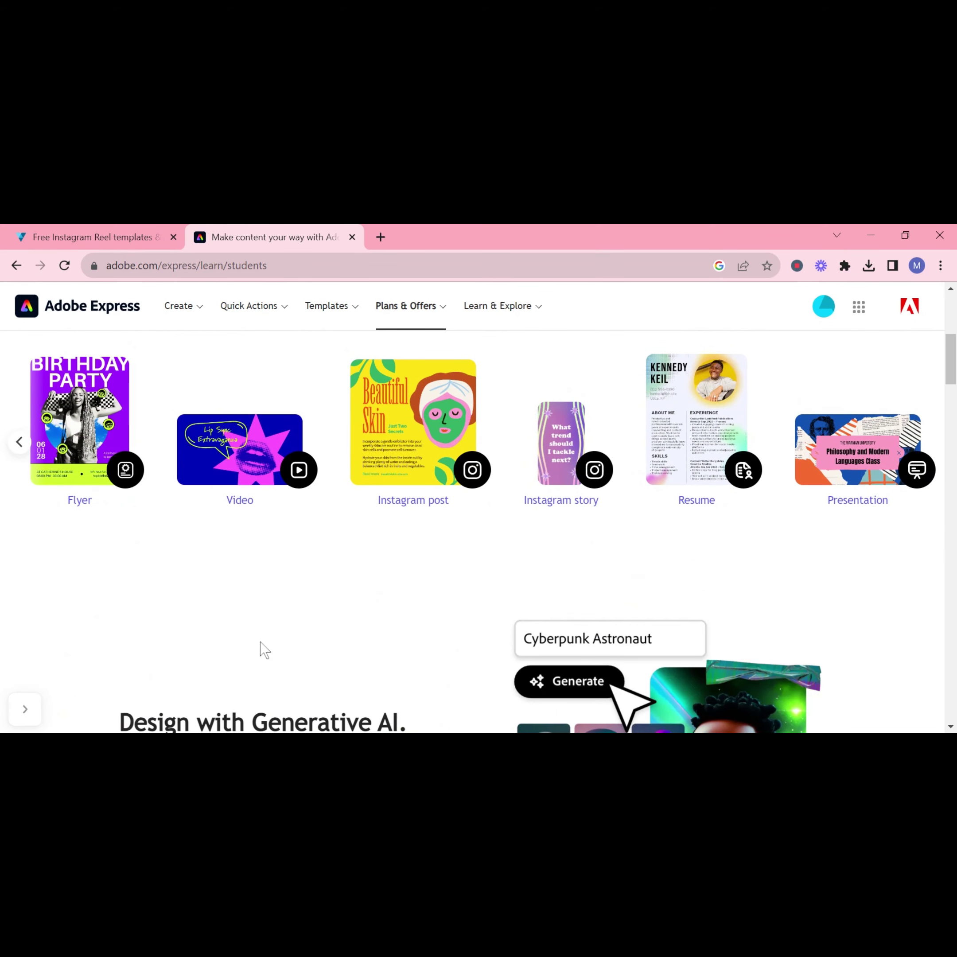